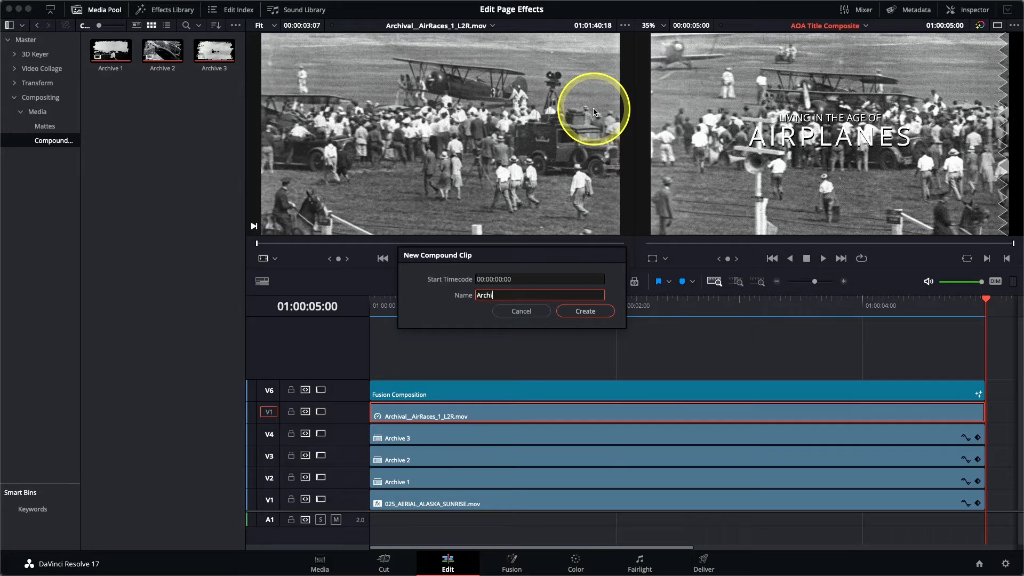
Confirm creation of the compound clip named Archive 4
{"action": "left_click", "coordinate": [586, 311]}
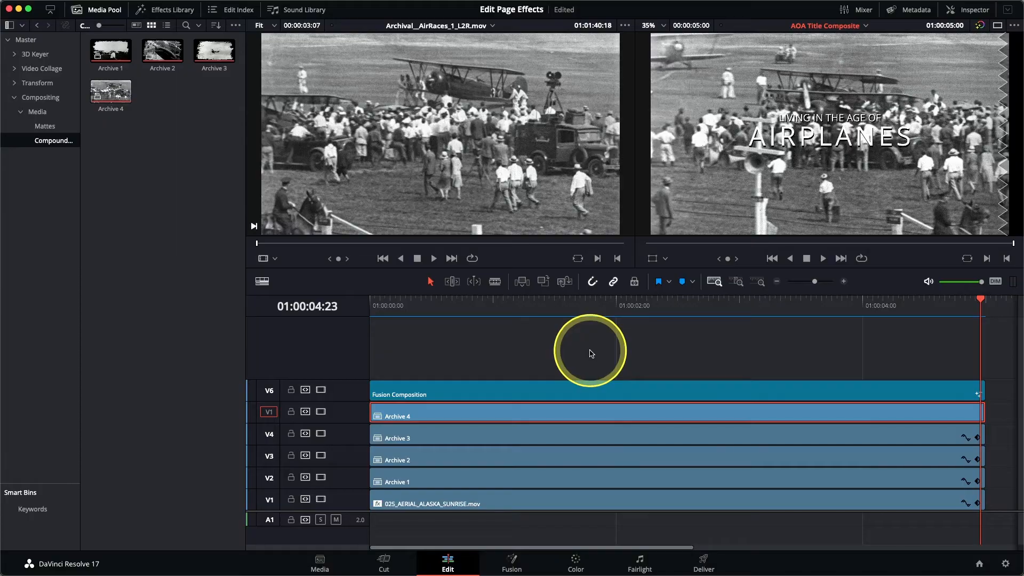
Enable stacked timelines and open the Archive 4 compound clip in its own timeline
{"action": "left_click", "coordinate": [262, 282]}
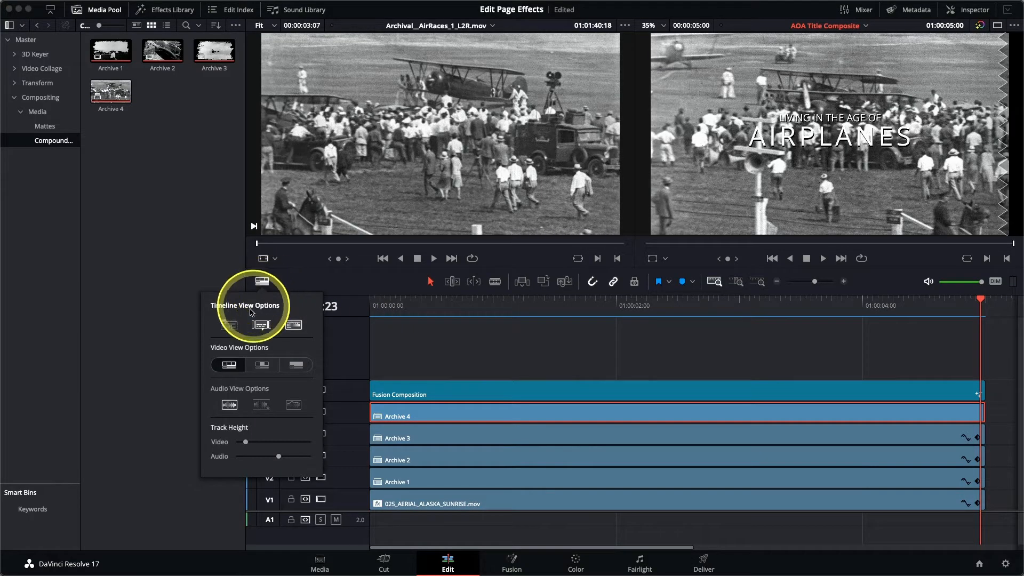
{"action": "left_click", "coordinate": [229, 325]}
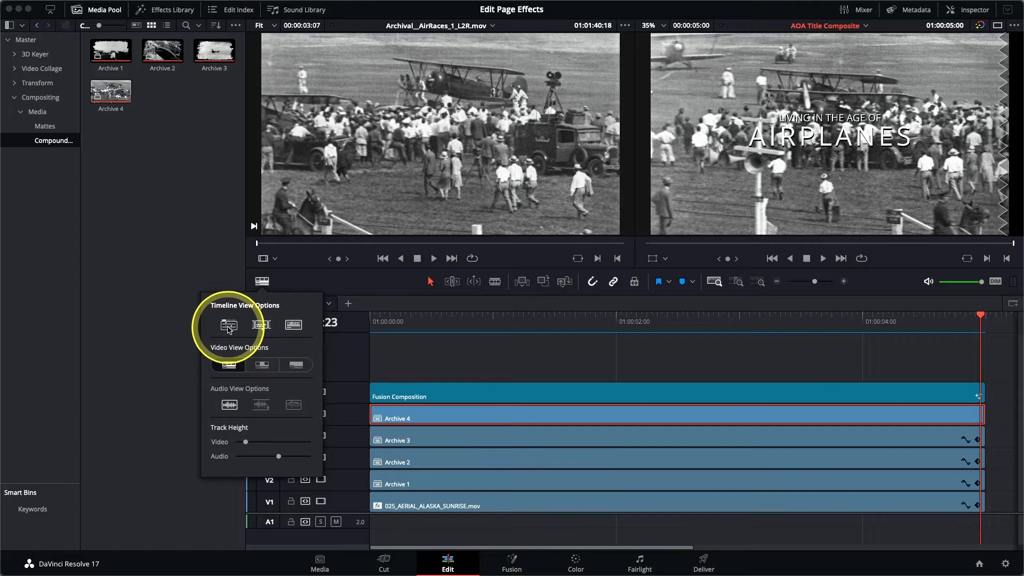
{"action": "right_click", "coordinate": [445, 416]}
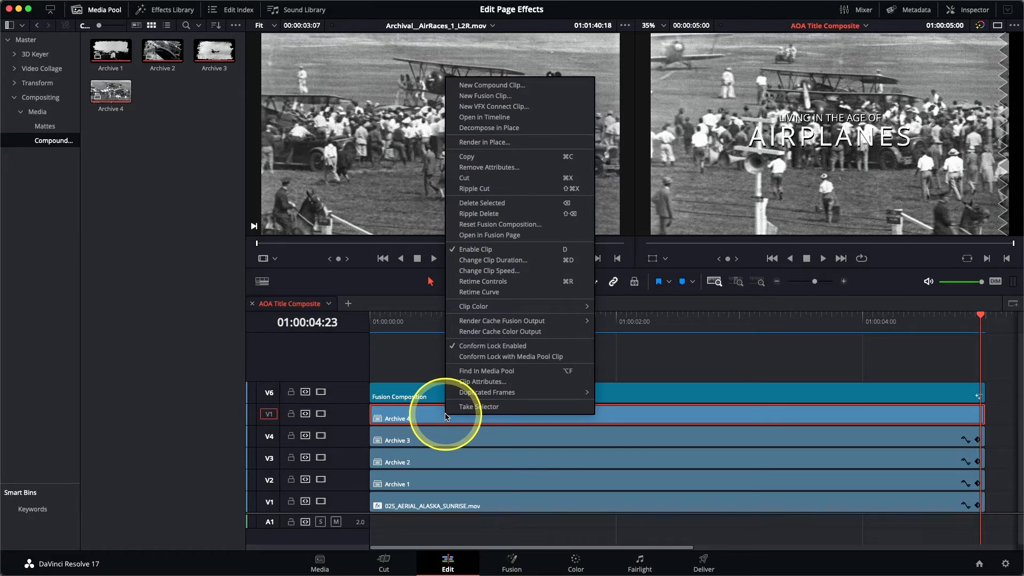
{"action": "left_click", "coordinate": [486, 118]}
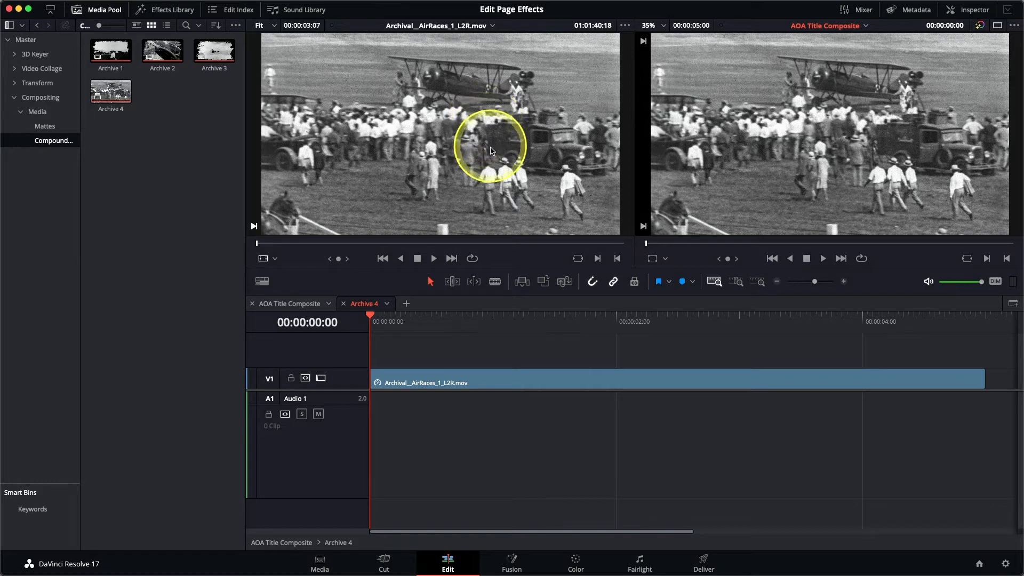
Add one video track below the first track, with zero audio tracks
{"action": "right_click", "coordinate": [355, 380]}
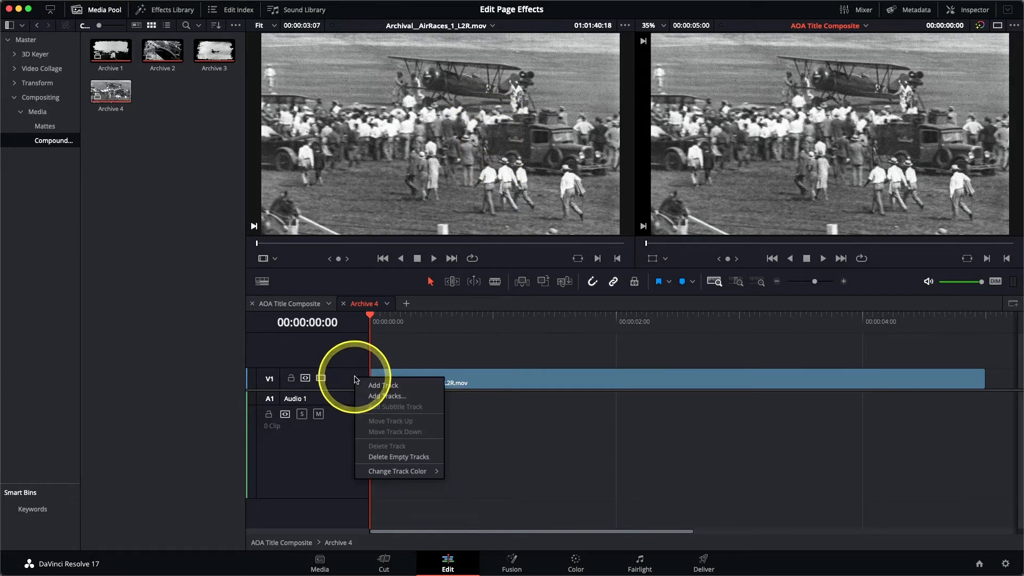
{"action": "left_click", "coordinate": [387, 394]}
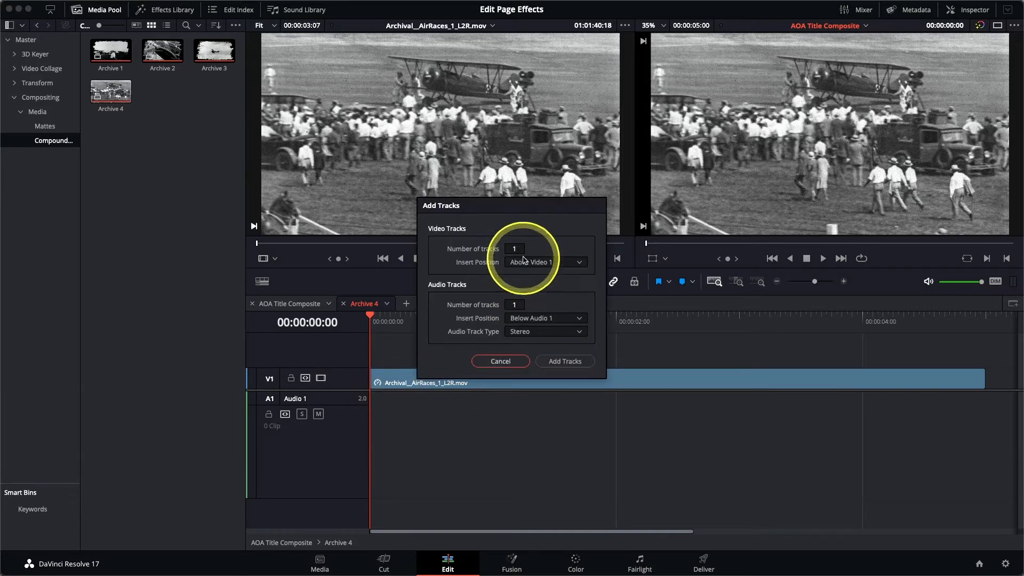
{"action": "double_click", "coordinate": [515, 303]}
{"action": "type", "text": "0"}
{"action": "left_click", "coordinate": [540, 263]}
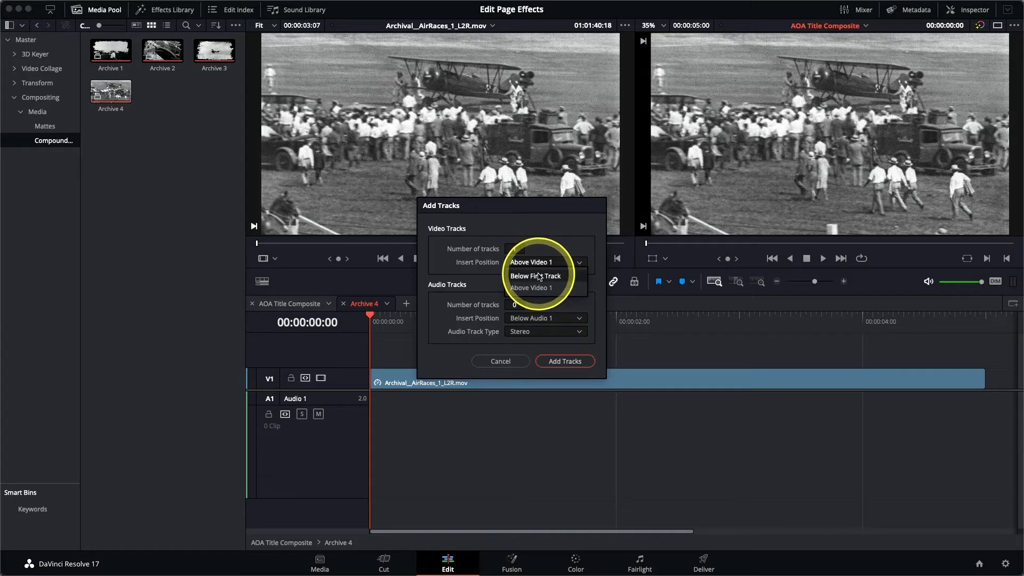
{"action": "left_click", "coordinate": [569, 363]}
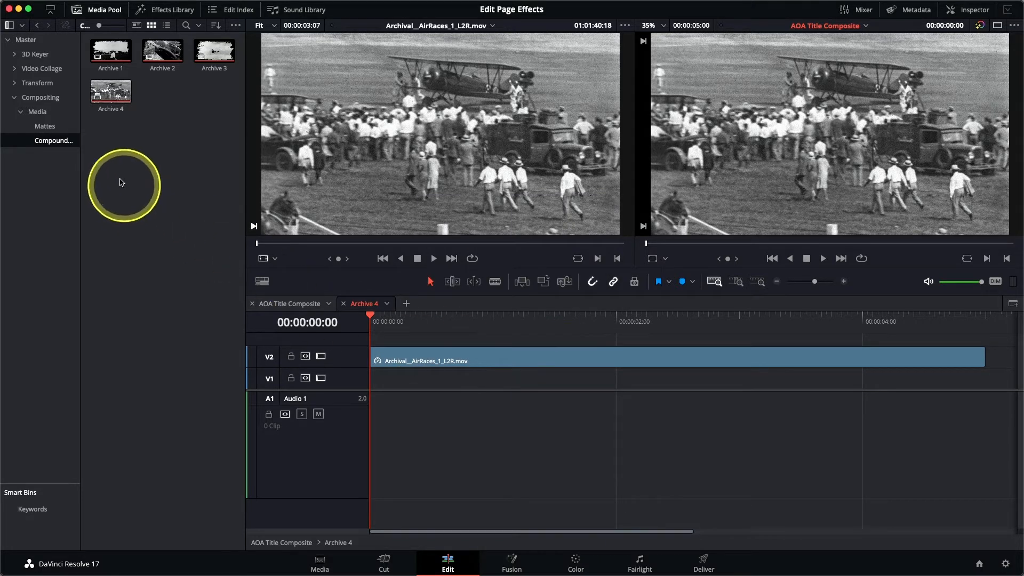
Place the matte 4 alpha clip from the Mattes bin onto the empty bottom video track
{"action": "left_click", "coordinate": [47, 127]}
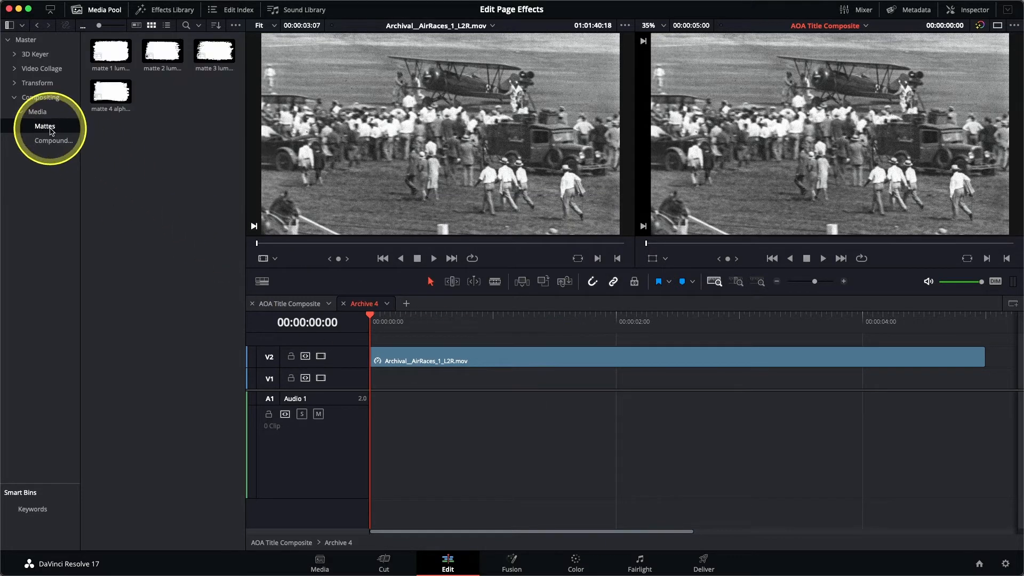
{"action": "left_click", "coordinate": [116, 103]}
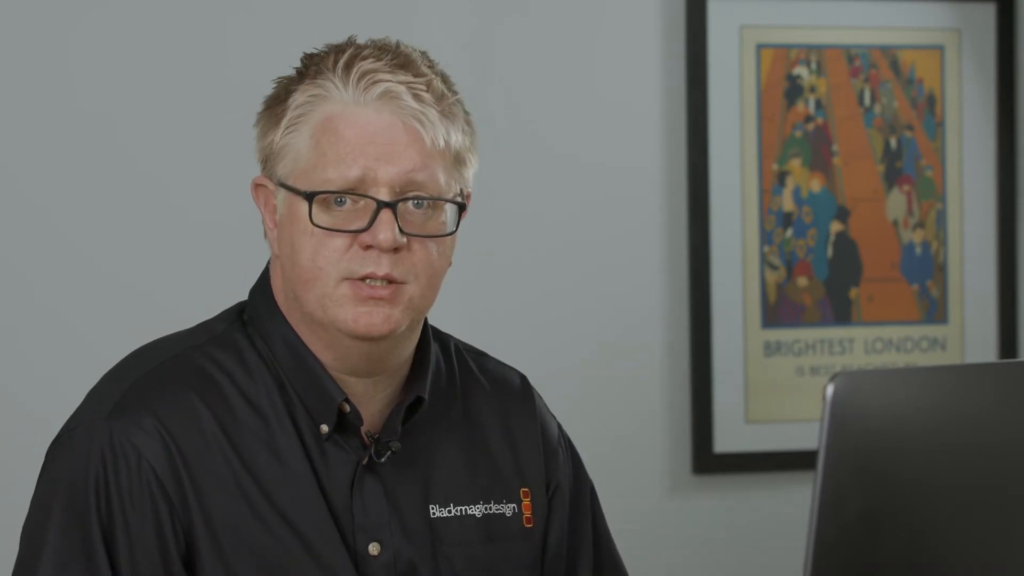
{"action": "left_click", "coordinate": [112, 96]}
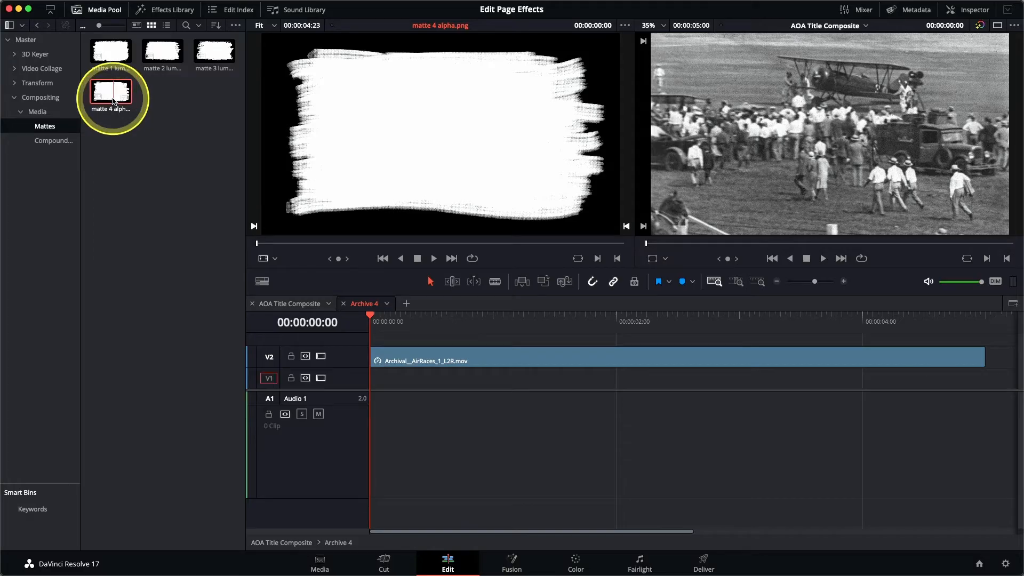
{"action": "left_click_drag", "start_coordinate": [114, 99], "coordinate": [754, 154]}
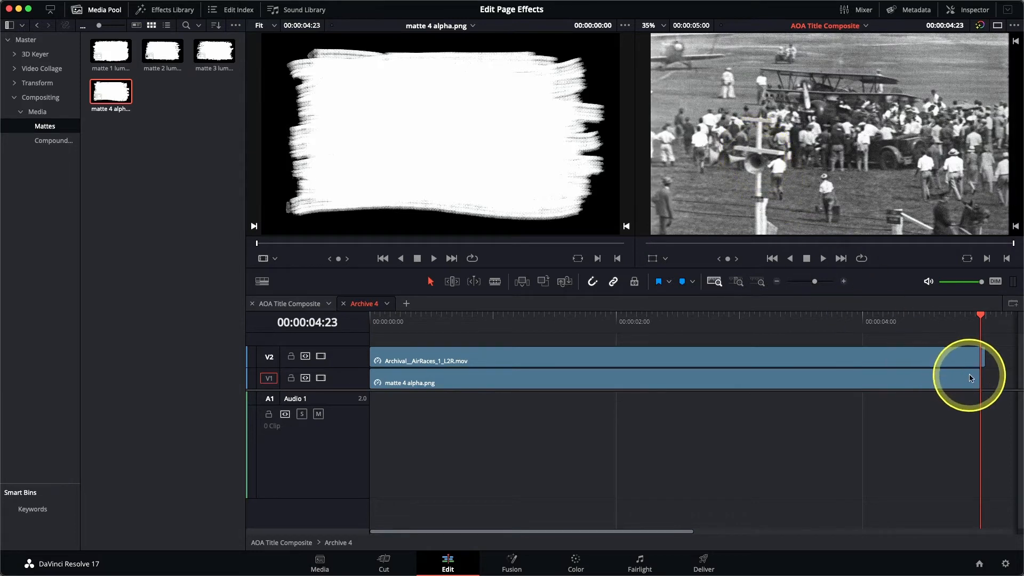
Extend the matte clip's end to line up with the end of the archival clip above it
{"action": "left_click_drag", "start_coordinate": [981, 381], "coordinate": [985, 380]}
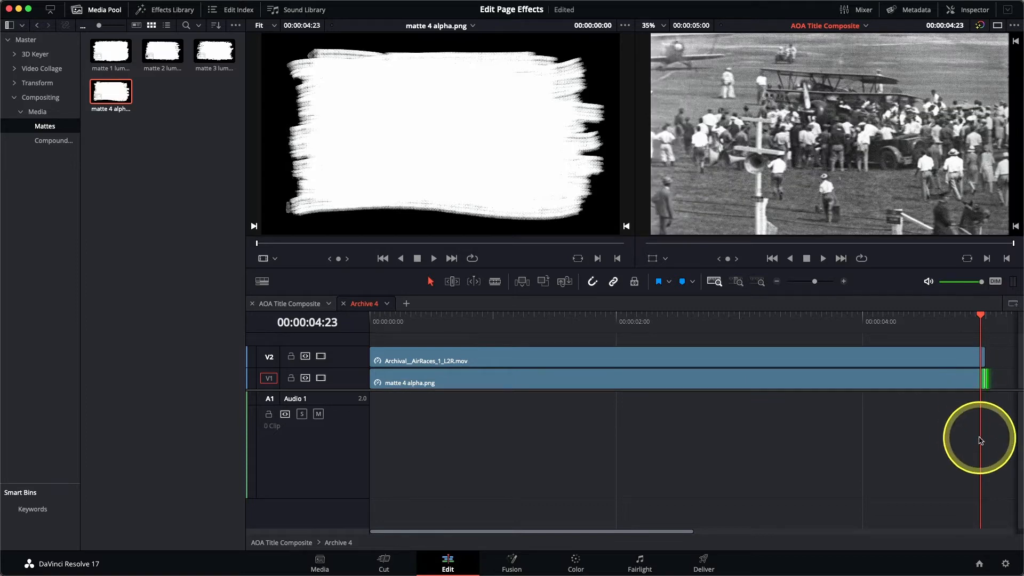
{"action": "left_click", "coordinate": [656, 319]}
Set the matte 4 alpha clip's composite mode to Alpha in the Inspector
{"action": "left_click", "coordinate": [587, 386]}
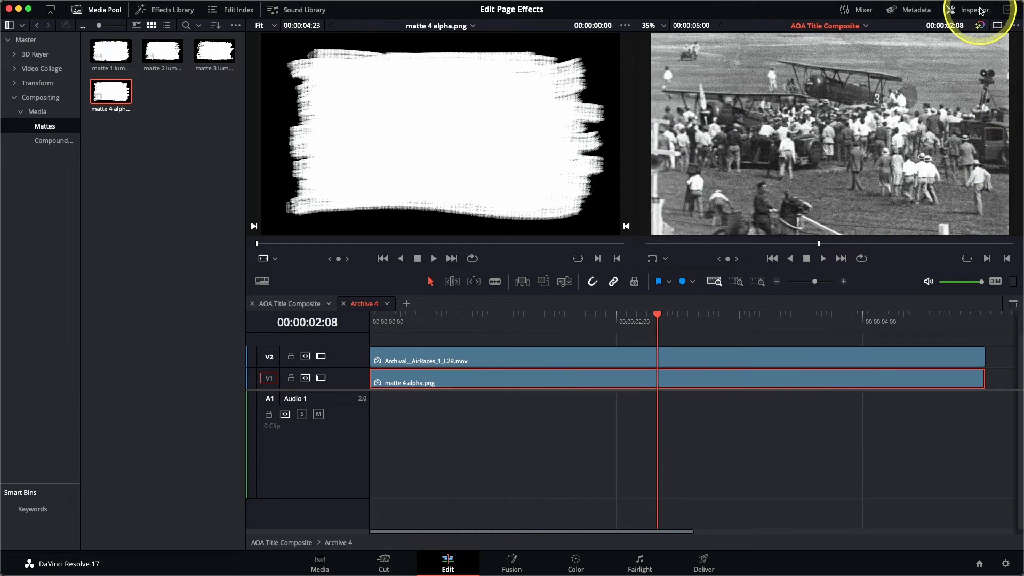
{"action": "left_click", "coordinate": [979, 9]}
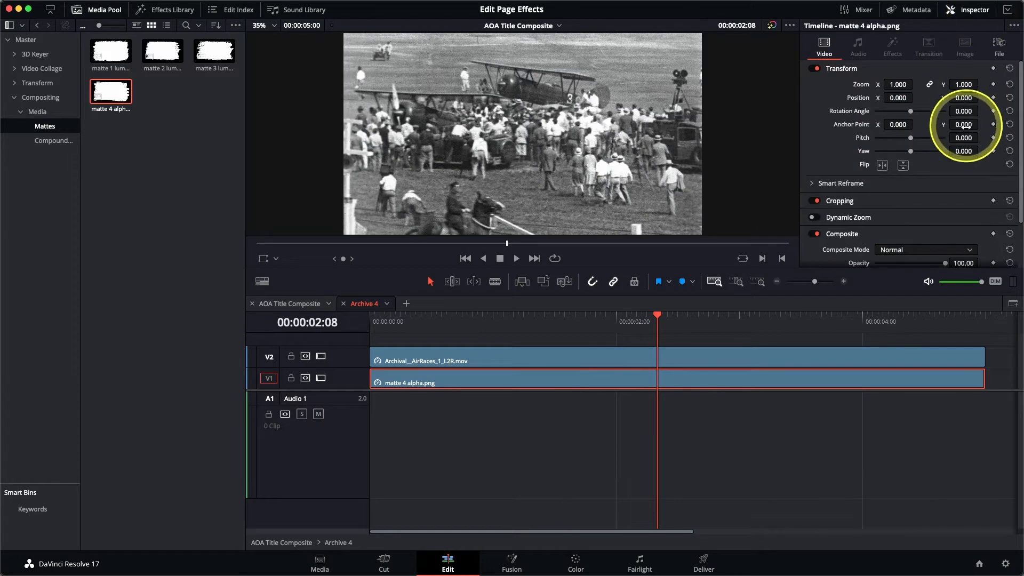
{"action": "scroll", "coordinate": [962, 132], "scroll_direction": "down", "scroll_amount": 2}
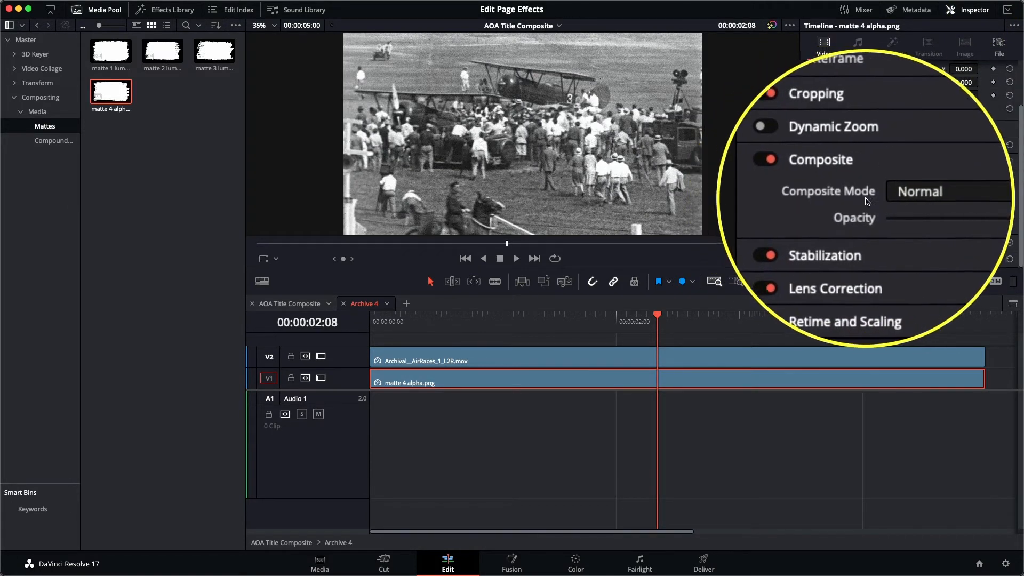
{"action": "left_click", "coordinate": [893, 194]}
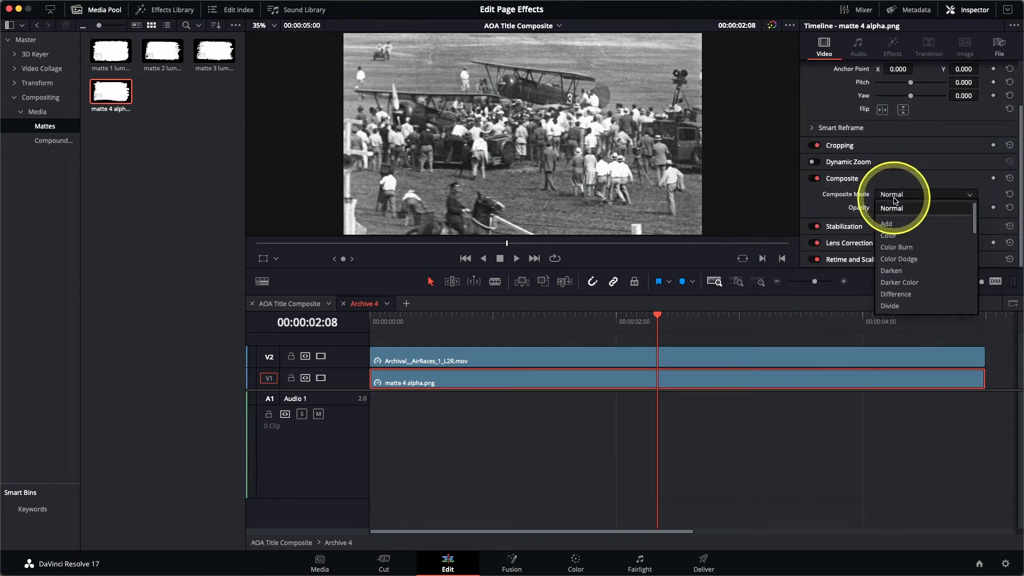
{"action": "scroll", "coordinate": [893, 233], "scroll_direction": "down", "scroll_amount": 4}
{"action": "scroll", "coordinate": [893, 232], "scroll_direction": "down", "scroll_amount": 3}
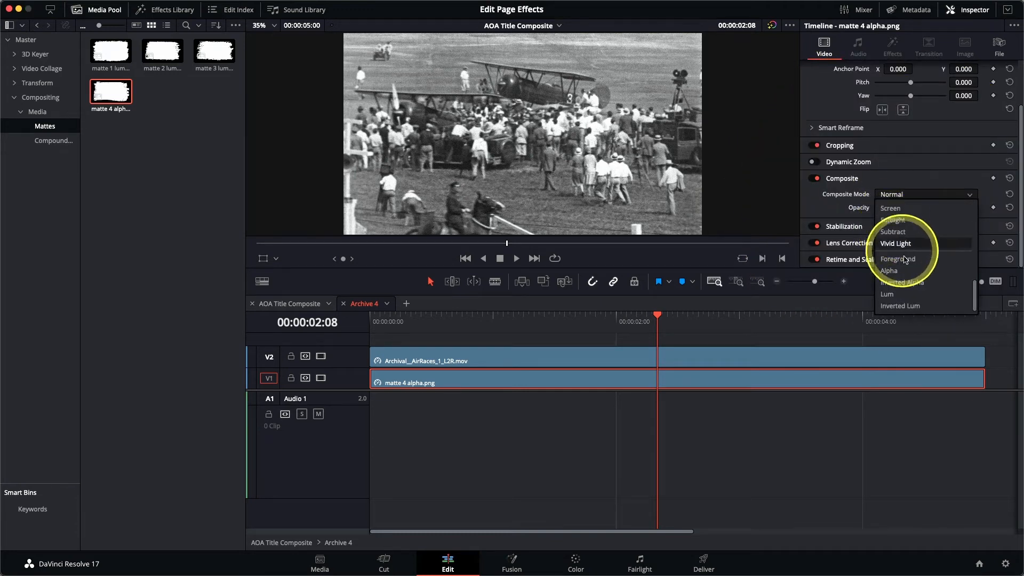
{"action": "left_click", "coordinate": [907, 275]}
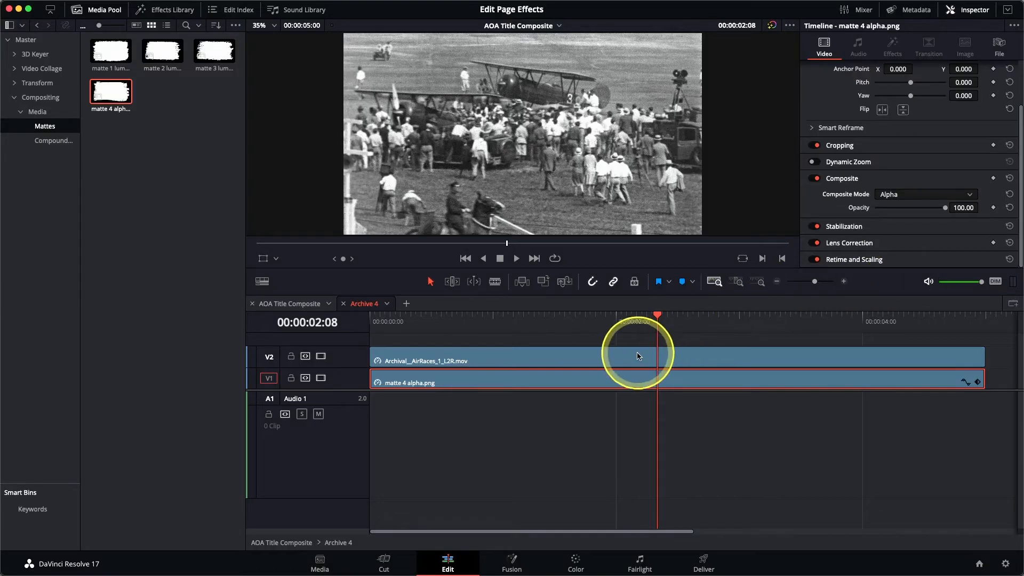
Set the archival AirRaces clip's composite mode to Foreground
{"action": "left_click", "coordinate": [638, 356]}
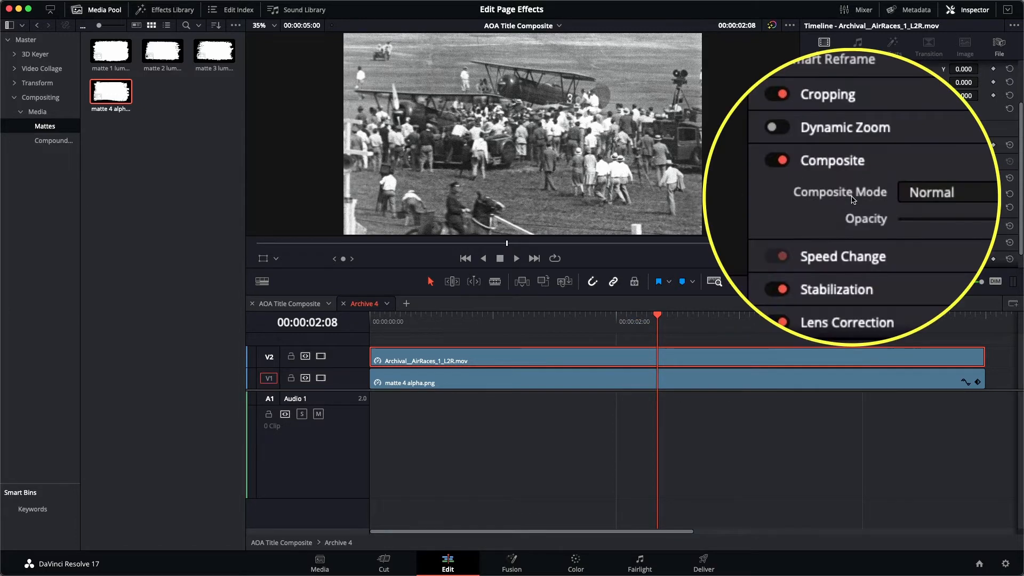
{"action": "left_click", "coordinate": [886, 194]}
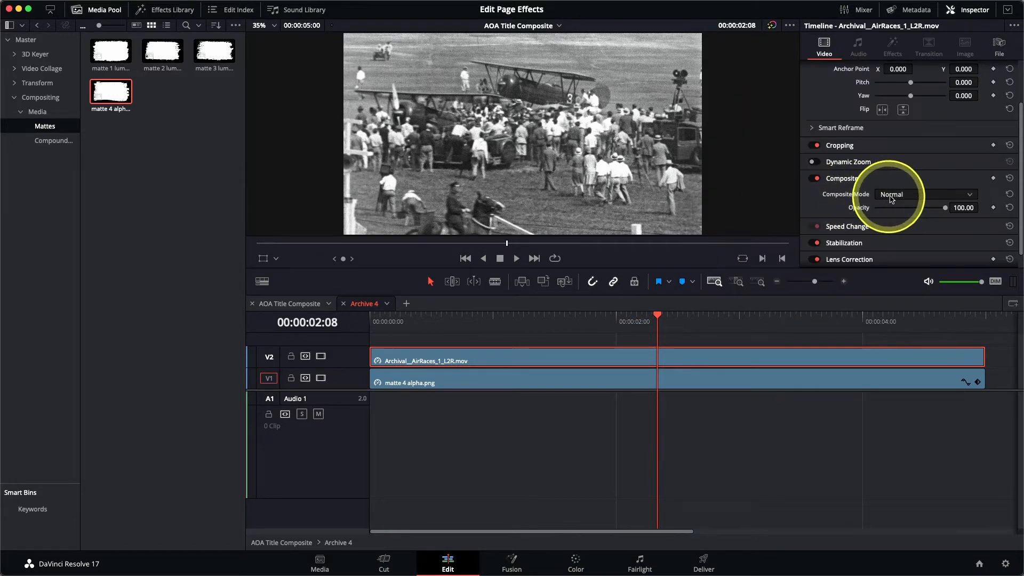
{"action": "scroll", "coordinate": [909, 264], "scroll_direction": "down", "scroll_amount": 5}
{"action": "scroll", "coordinate": [909, 268], "scroll_direction": "down", "scroll_amount": 3}
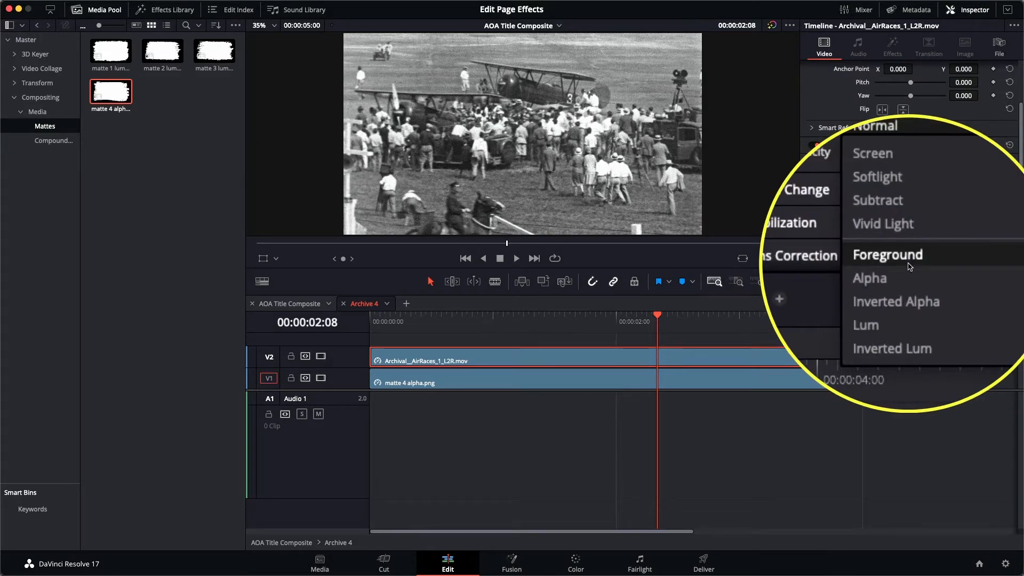
{"action": "left_click", "coordinate": [908, 267]}
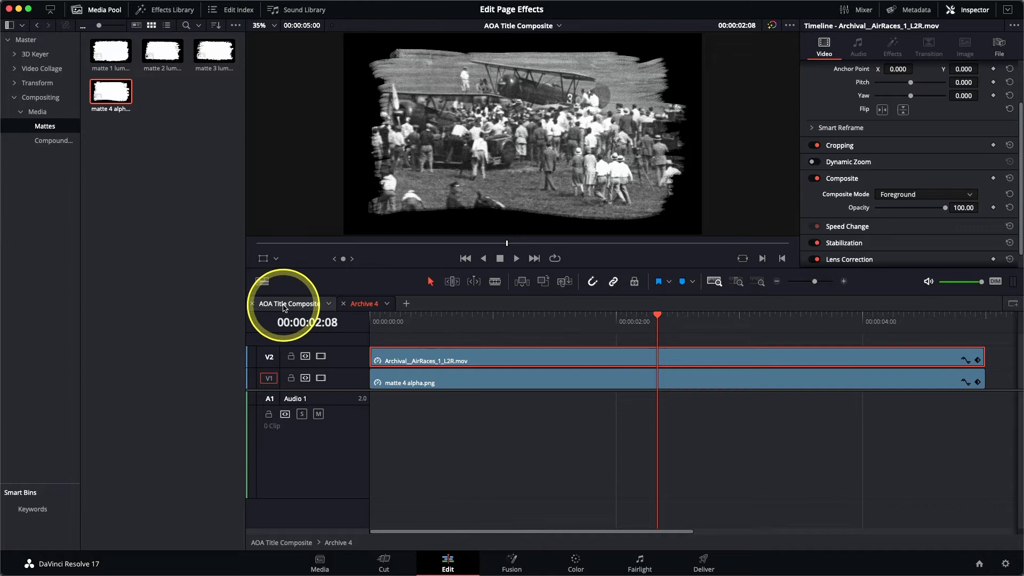
In the AOA Title Composite timeline, scale Archive 4 to about 0.396 and move it to the lower-right corner
{"action": "left_click", "coordinate": [284, 304]}
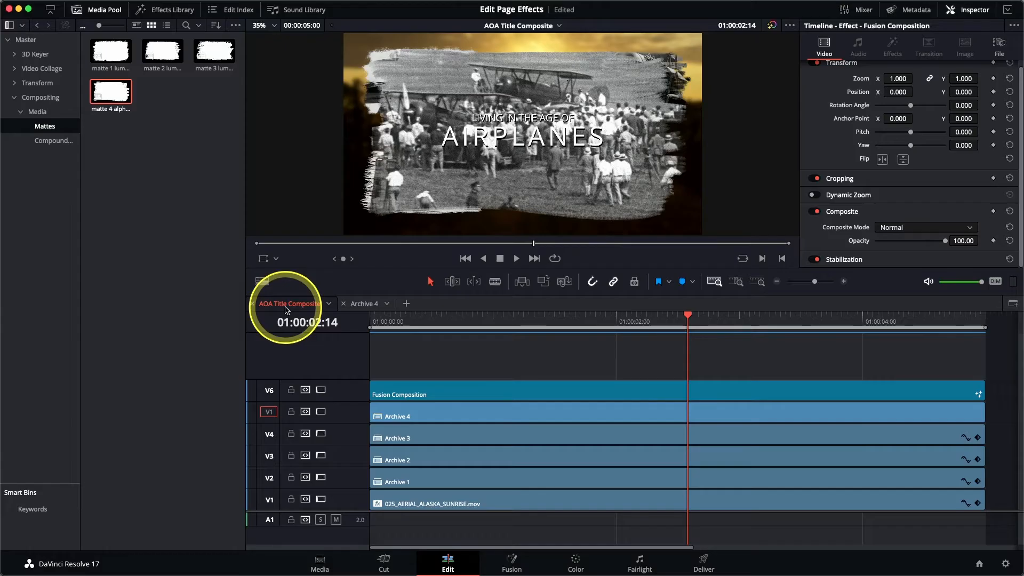
{"action": "left_click", "coordinate": [481, 421]}
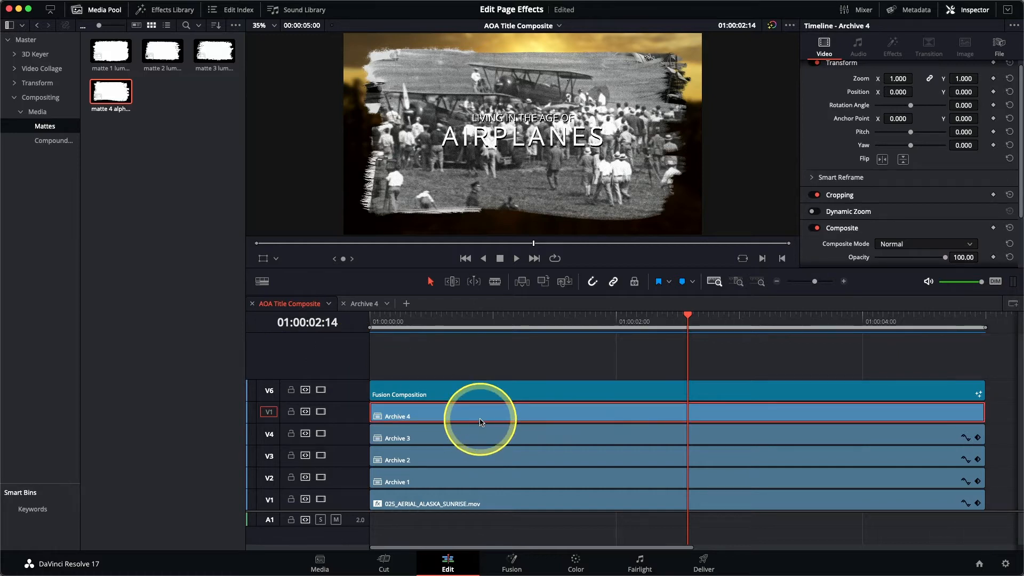
{"action": "left_click", "coordinate": [267, 266]}
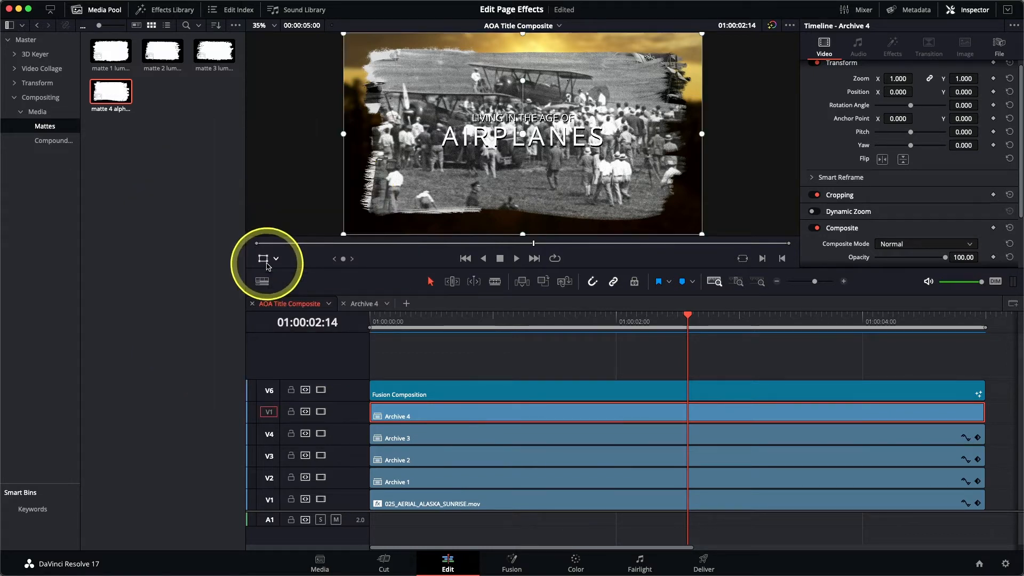
{"action": "left_click_drag", "start_coordinate": [344, 35], "coordinate": [400, 87]}
{"action": "left_click_drag", "start_coordinate": [503, 160], "coordinate": [613, 214]}
{"action": "left_click_drag", "start_coordinate": [530, 140], "coordinate": [591, 188]}
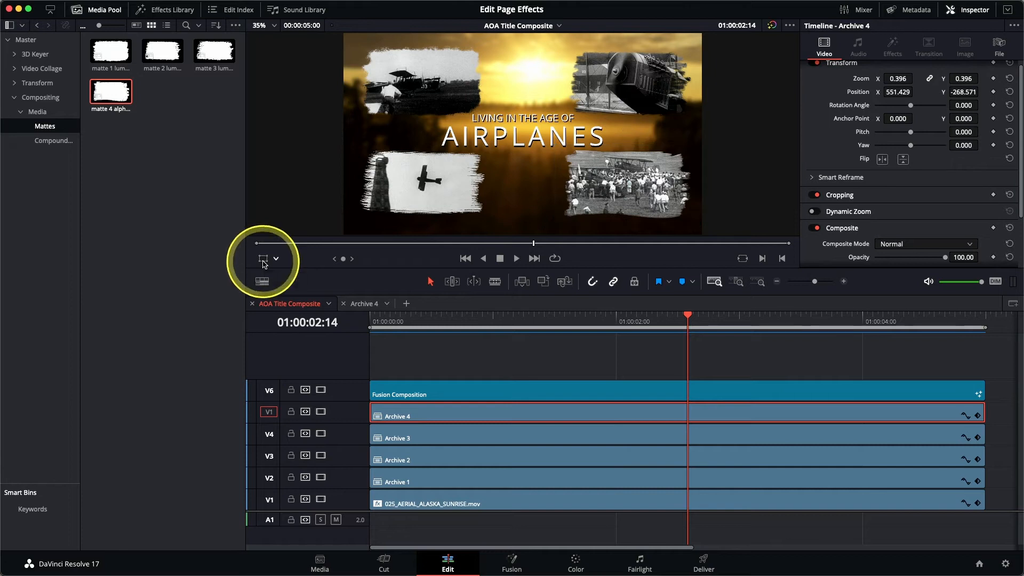
Play back the title composite from the start
{"action": "left_click", "coordinate": [372, 320]}
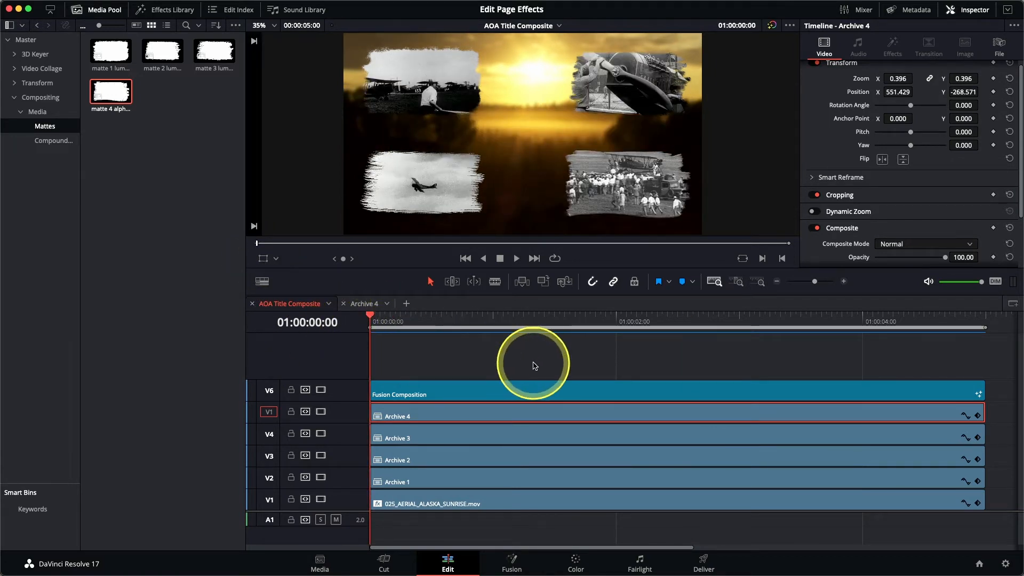
{"action": "key", "text": "space"}
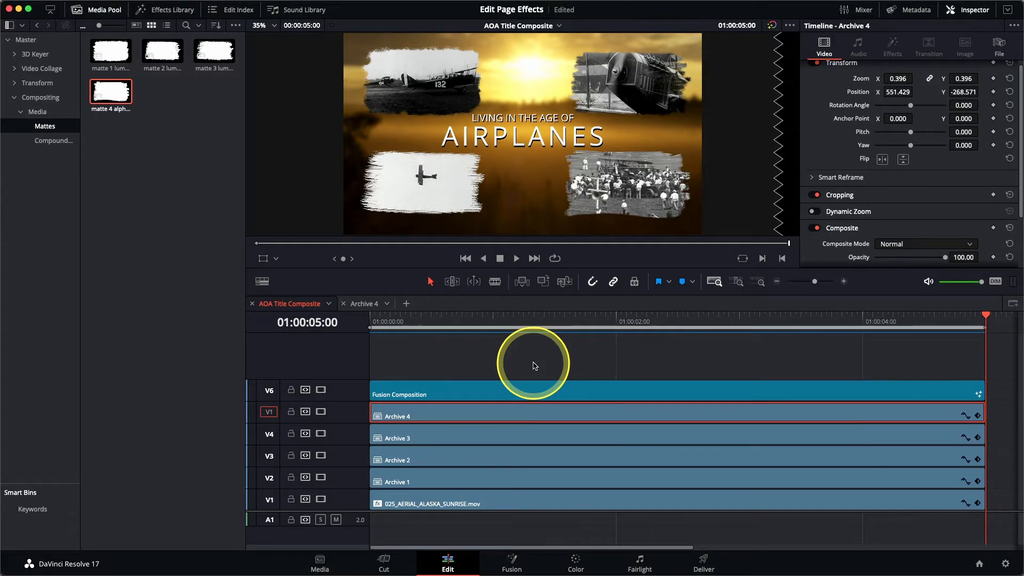
Switch the left panel from the Media Pool to the Effects Library and expand the Inspector to full height
{"action": "double_click", "coordinate": [111, 92]}
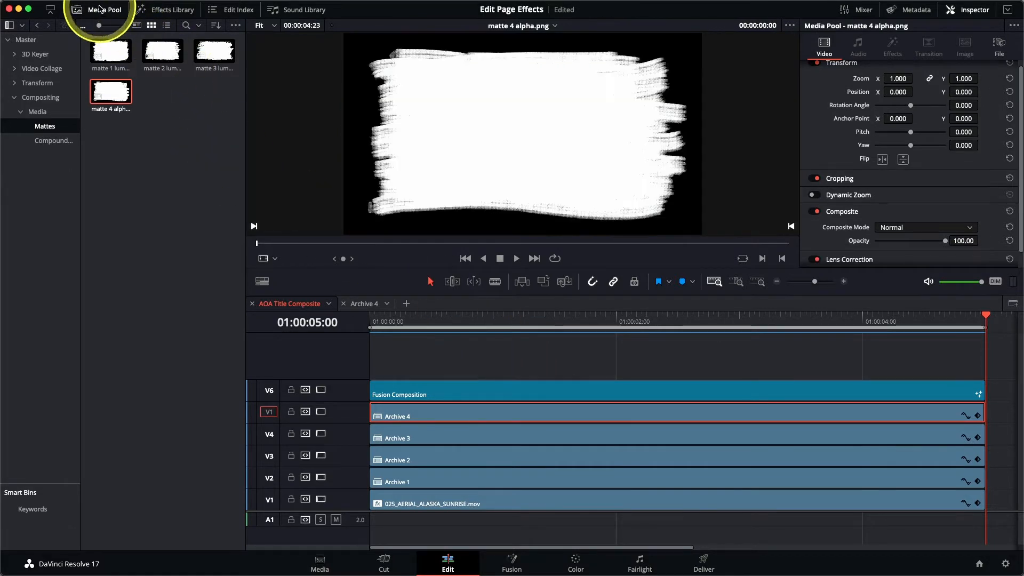
{"action": "left_click", "coordinate": [101, 10]}
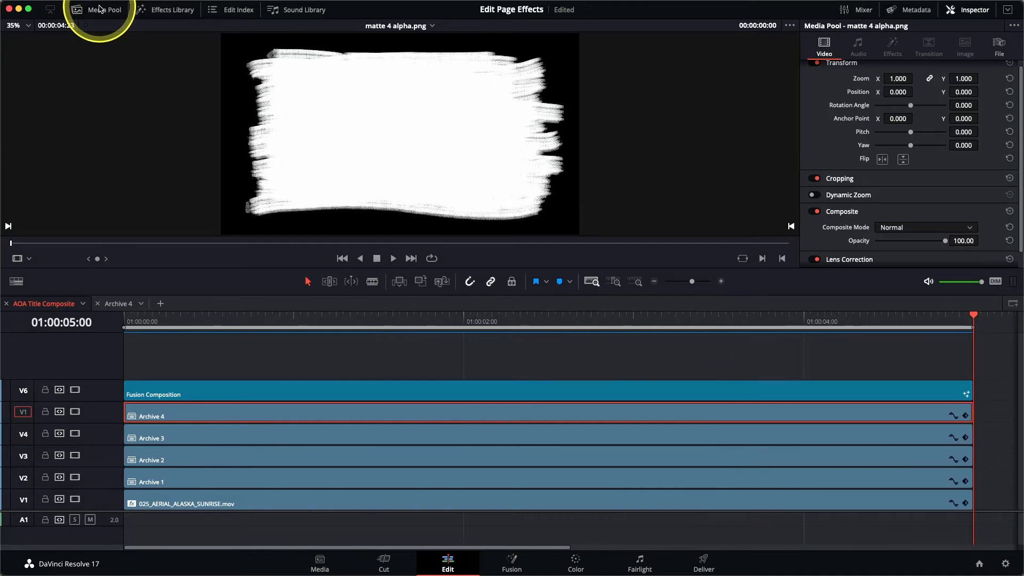
{"action": "left_click", "coordinate": [171, 10]}
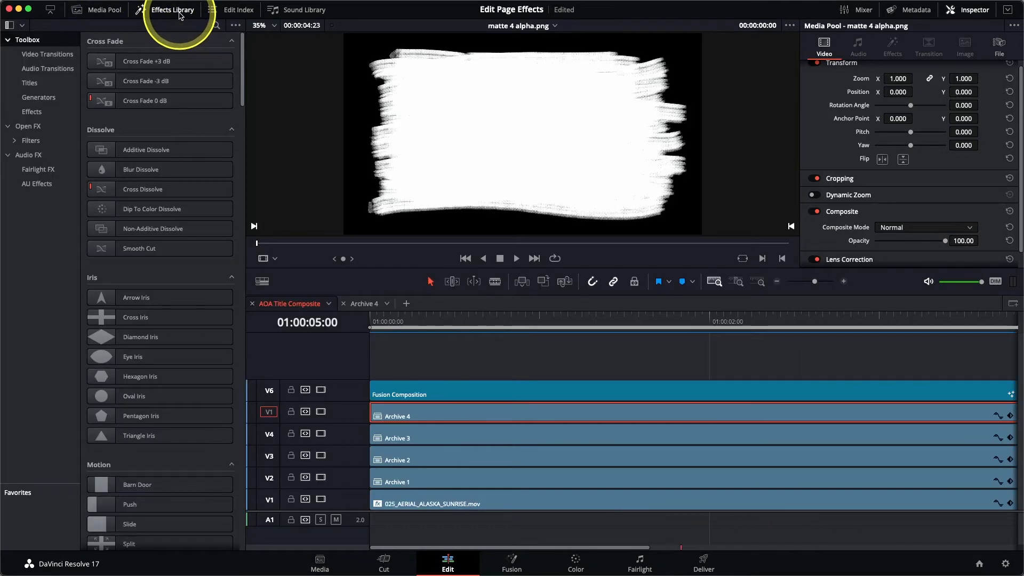
{"action": "left_click", "coordinate": [51, 13]}
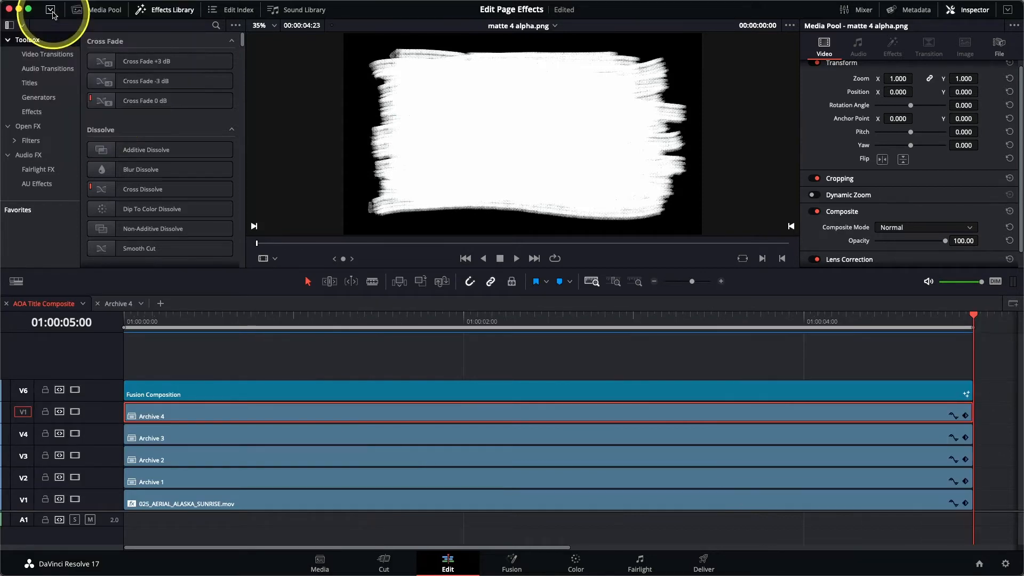
{"action": "left_click", "coordinate": [53, 13]}
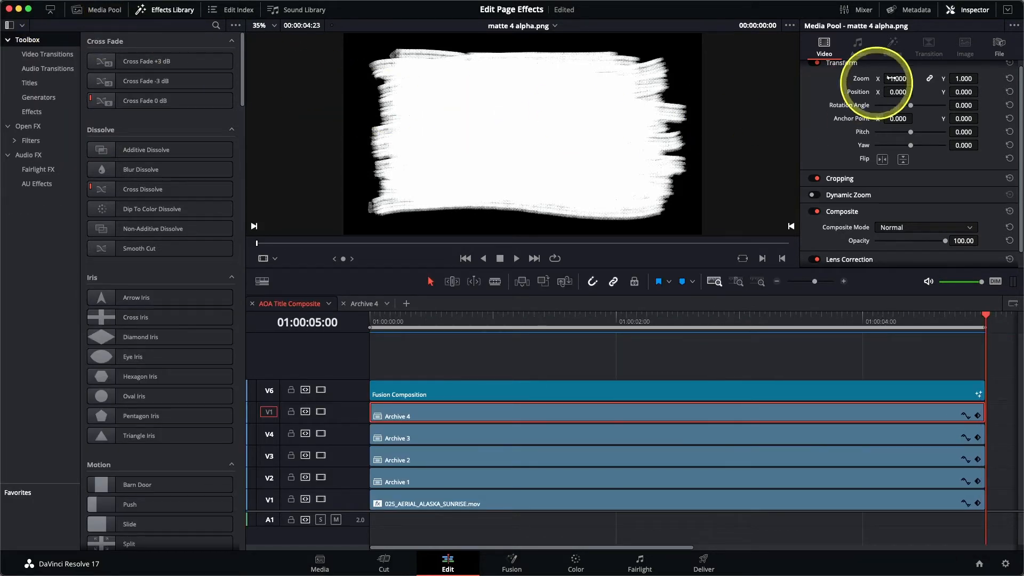
{"action": "left_click", "coordinate": [1007, 10]}
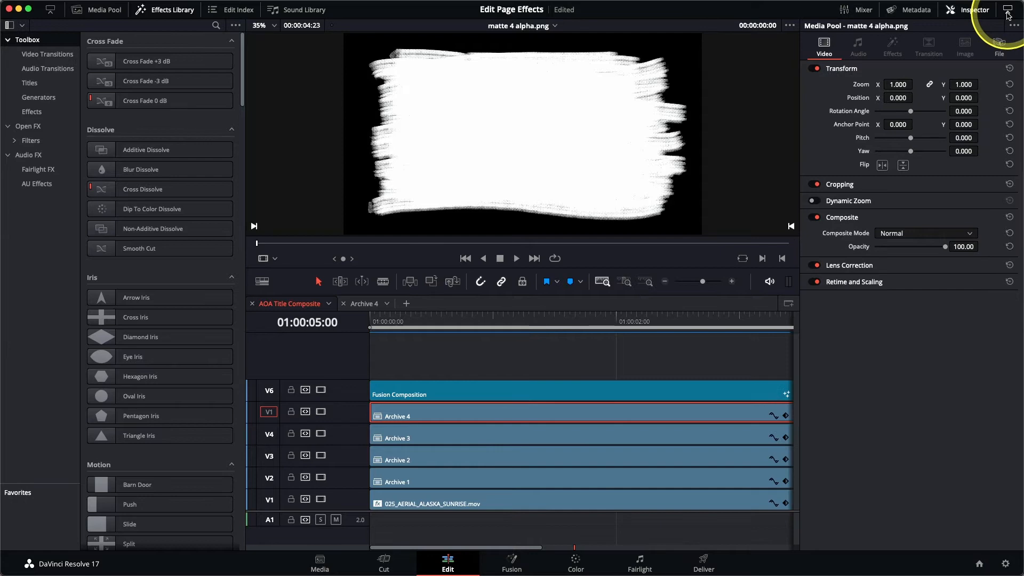
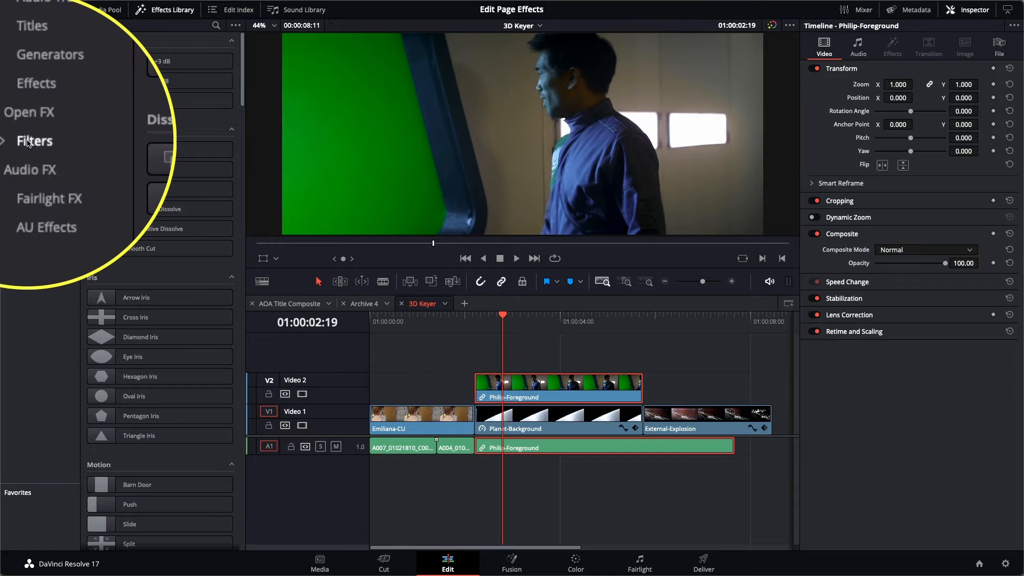
Apply the 3D Keyer filter from the Resolve FX Key filters to the Philip-Foreground clip
{"action": "left_click", "coordinate": [30, 140]}
{"action": "left_click_drag", "start_coordinate": [244, 81], "coordinate": [245, 200]}
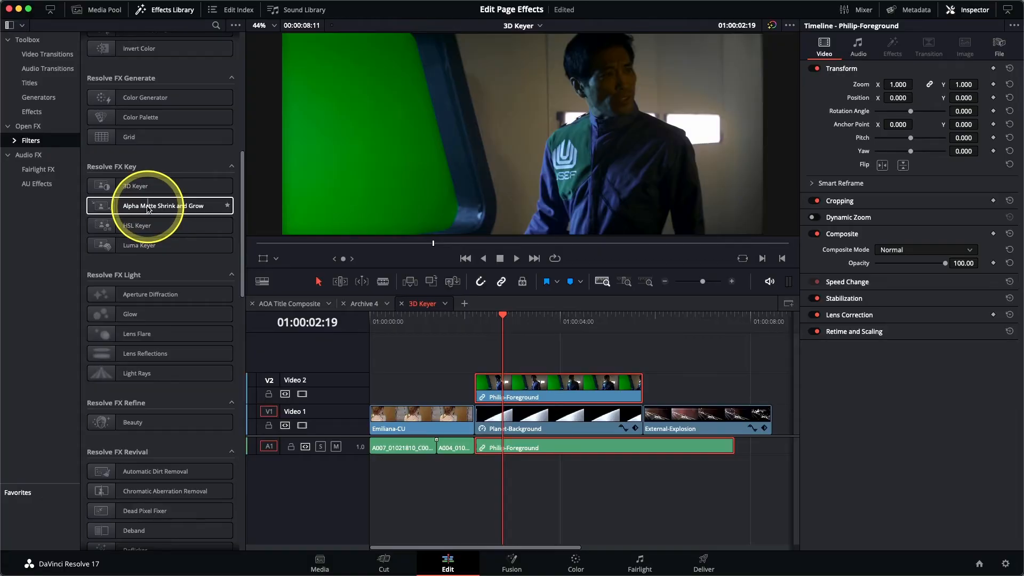
{"action": "double_click", "coordinate": [137, 188]}
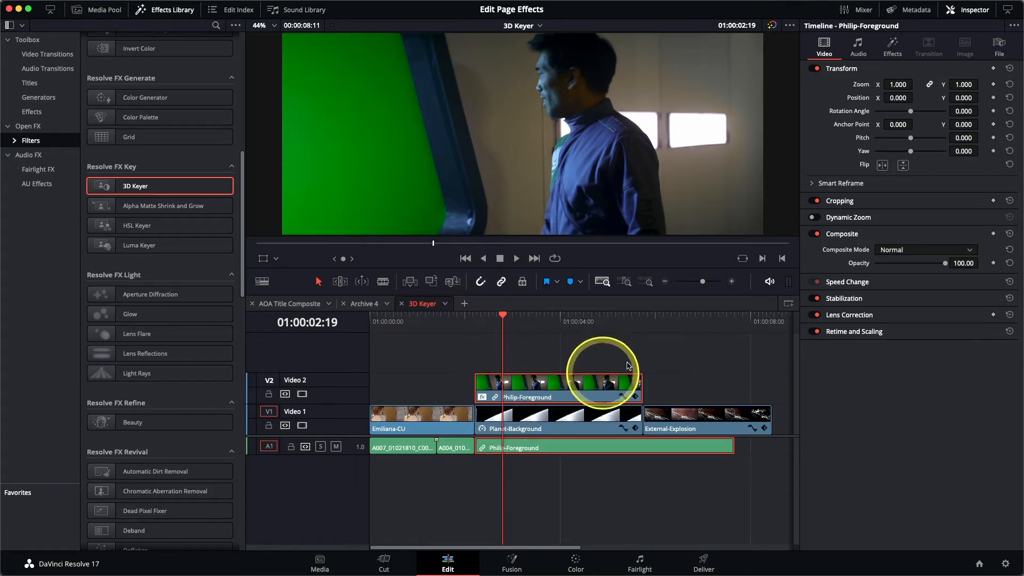
Enable the Open FX overlay and draw keyer sample strokes across the green screen areas beside the actor
{"action": "left_click", "coordinate": [898, 55]}
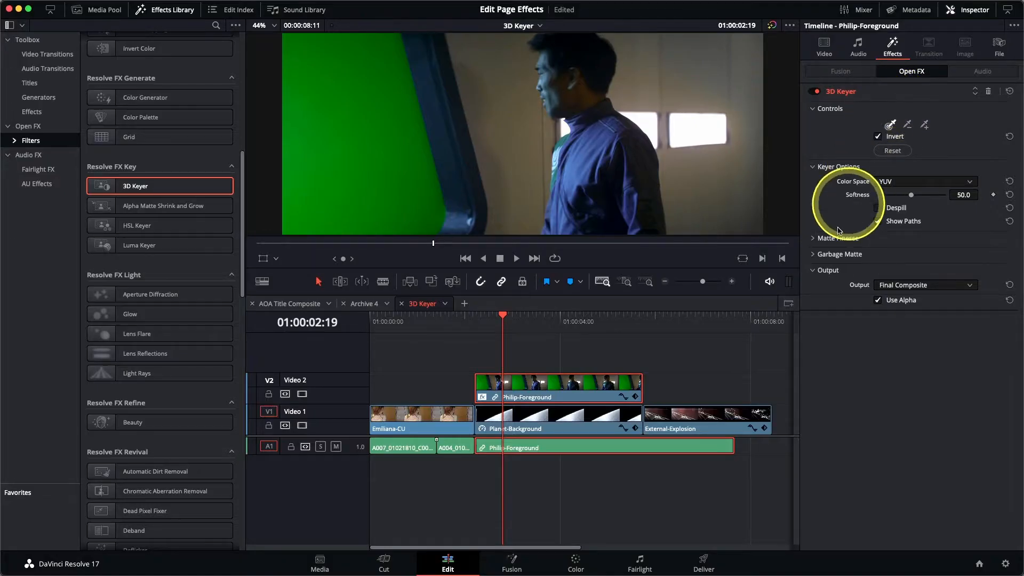
{"action": "left_click", "coordinate": [276, 259]}
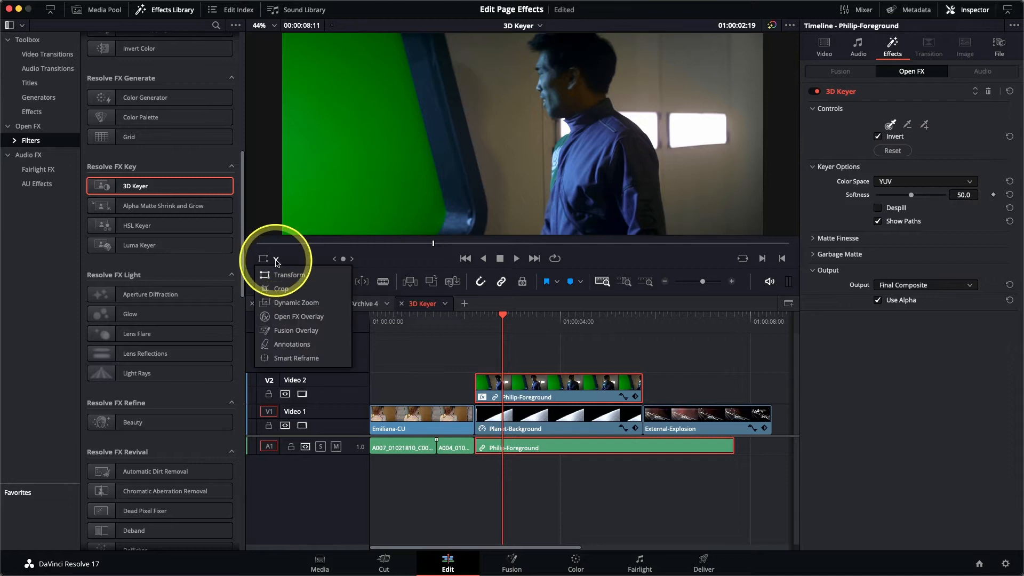
{"action": "left_click", "coordinate": [288, 319]}
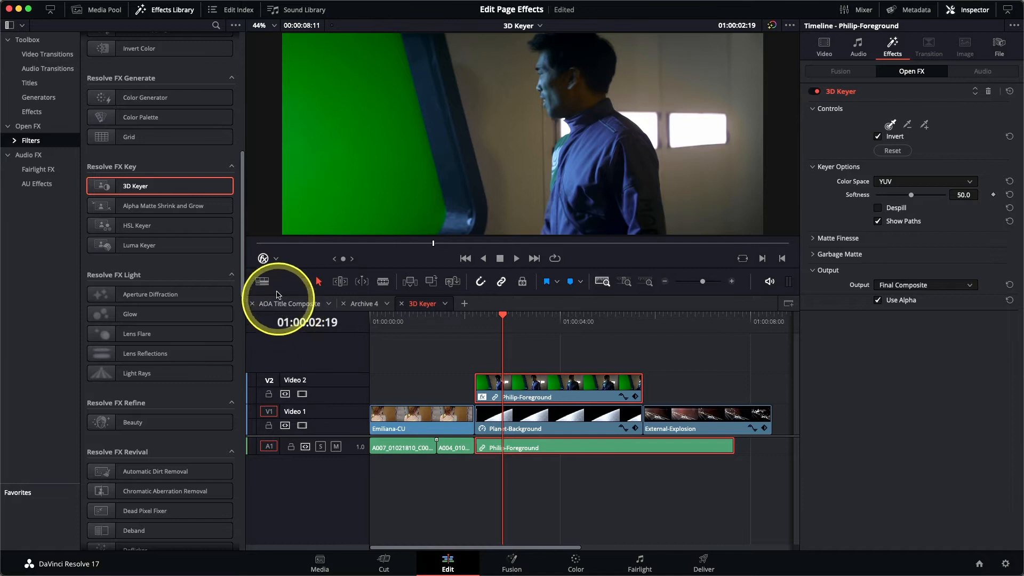
{"action": "left_click_drag", "start_coordinate": [320, 68], "coordinate": [367, 70]}
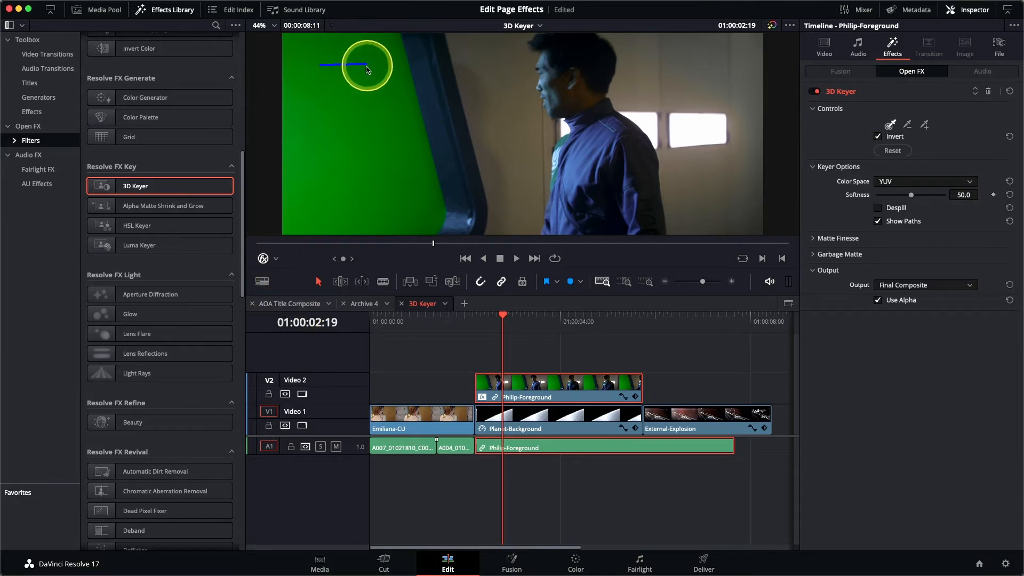
{"action": "mouse_move", "coordinate": [337, 196]}
{"action": "left_mouse_down"}
{"action": "mouse_move", "coordinate": [412, 211]}
{"action": "mouse_move", "coordinate": [341, 219]}
{"action": "left_mouse_up"}
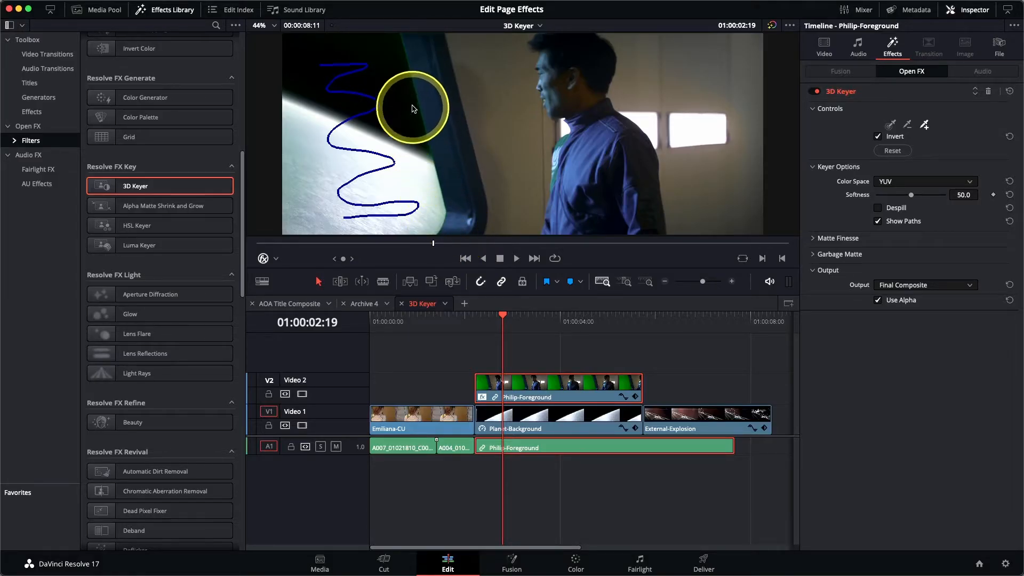
{"action": "left_click_drag", "start_coordinate": [406, 81], "coordinate": [421, 146]}
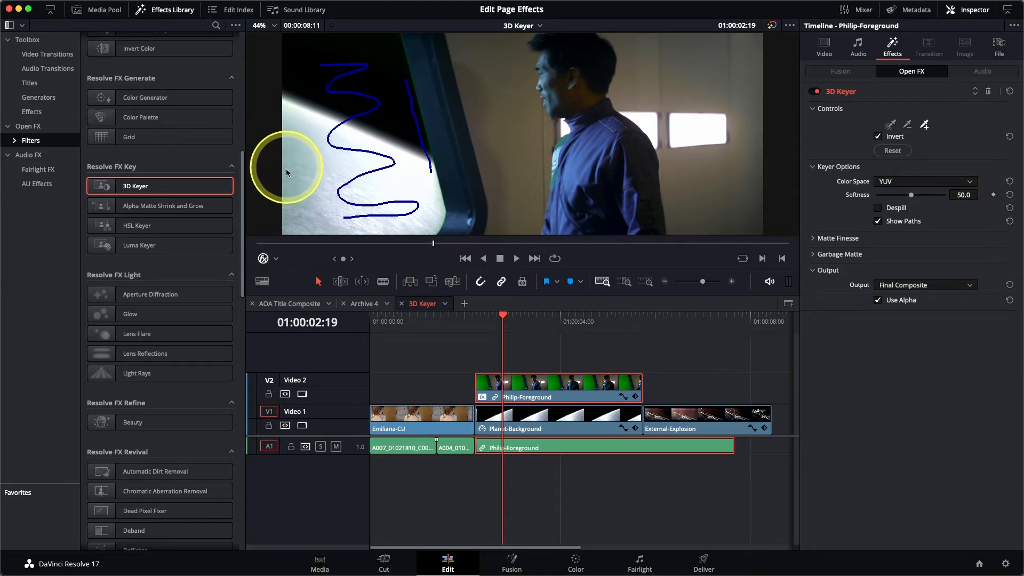
{"action": "left_click_drag", "start_coordinate": [287, 112], "coordinate": [286, 191]}
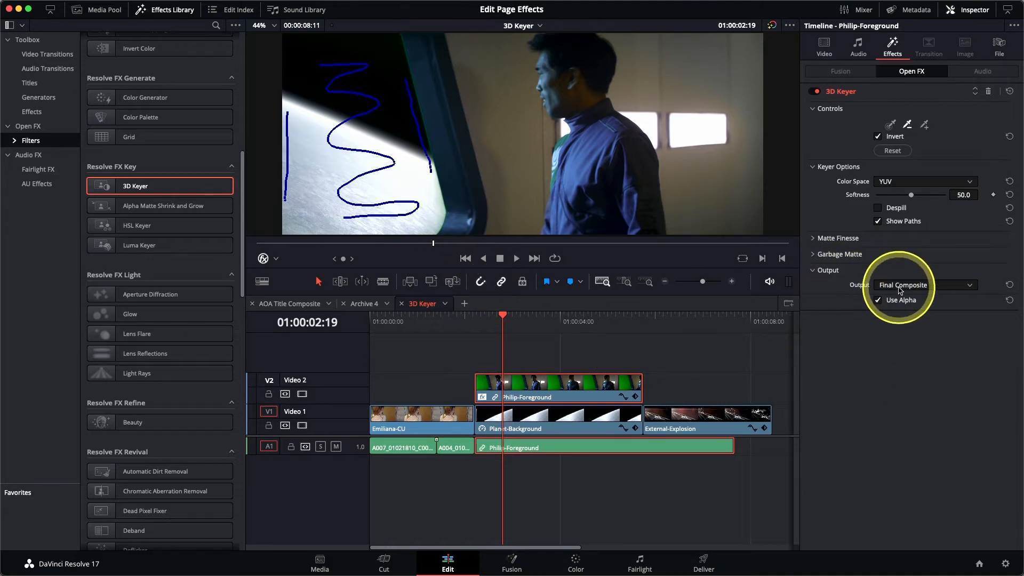
Preview the matte as Alpha Highlight B/W and set Matte Finesse Clean Black to about 10.1 and Clean White to about 3.9
{"action": "left_click", "coordinate": [900, 288]}
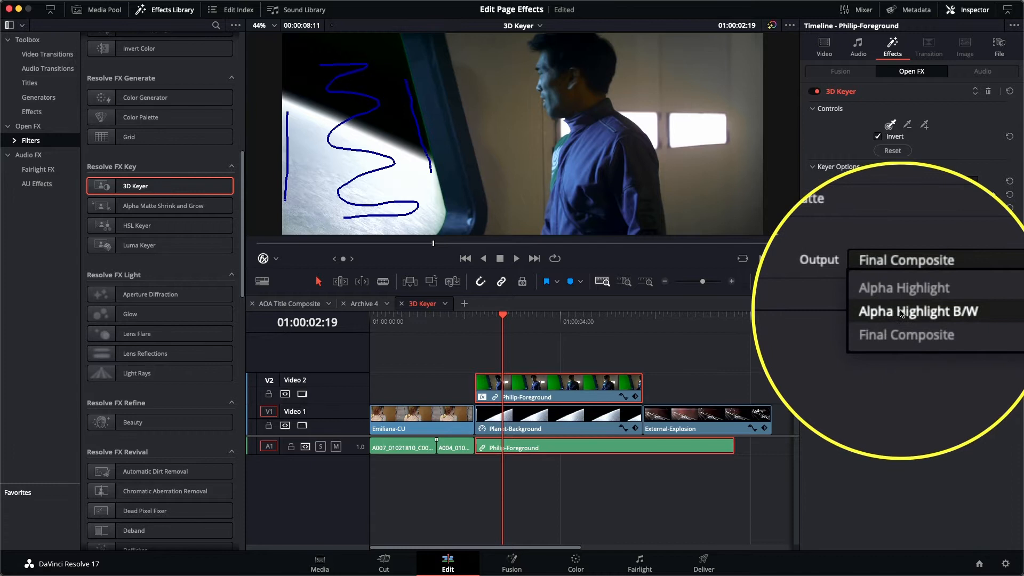
{"action": "left_click", "coordinate": [901, 311]}
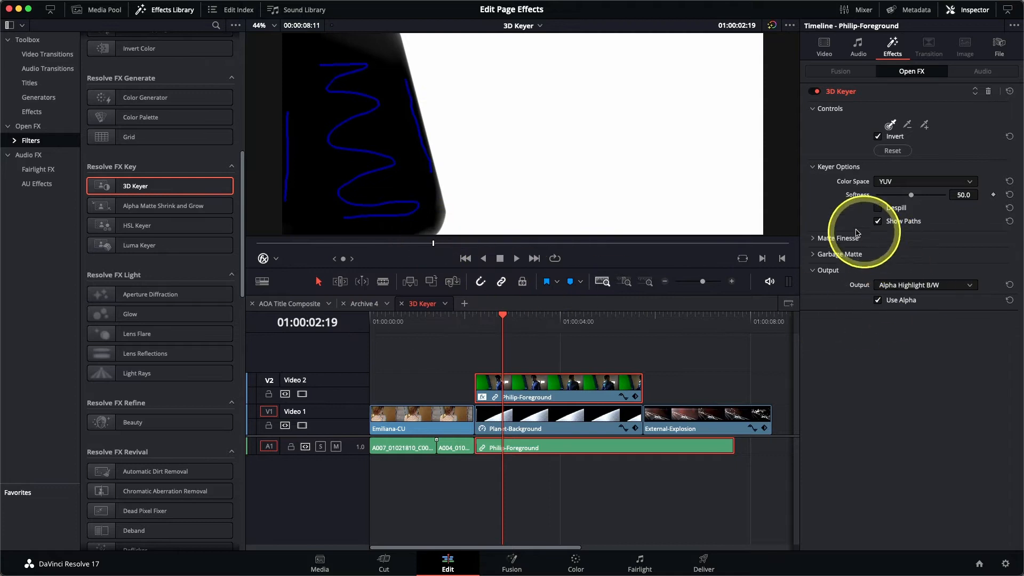
{"action": "left_click", "coordinate": [811, 239]}
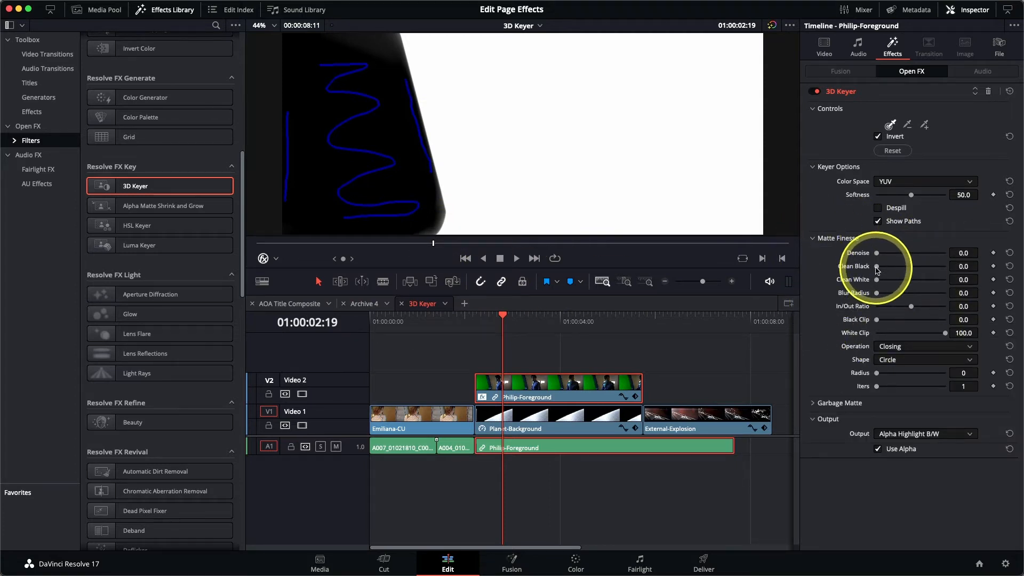
{"action": "left_click_drag", "start_coordinate": [877, 270], "coordinate": [879, 270]}
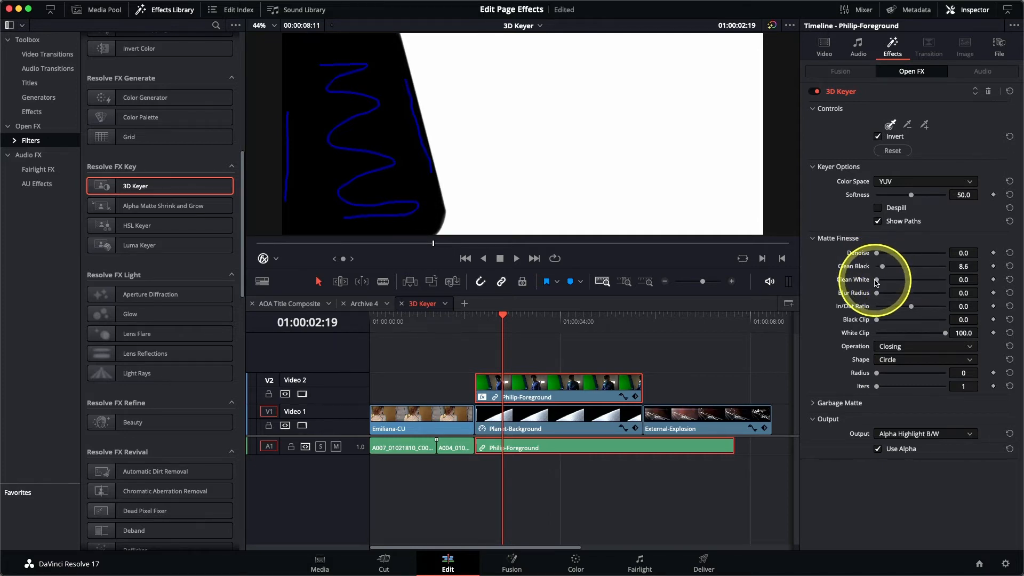
{"action": "left_click_drag", "start_coordinate": [879, 280], "coordinate": [883, 267]}
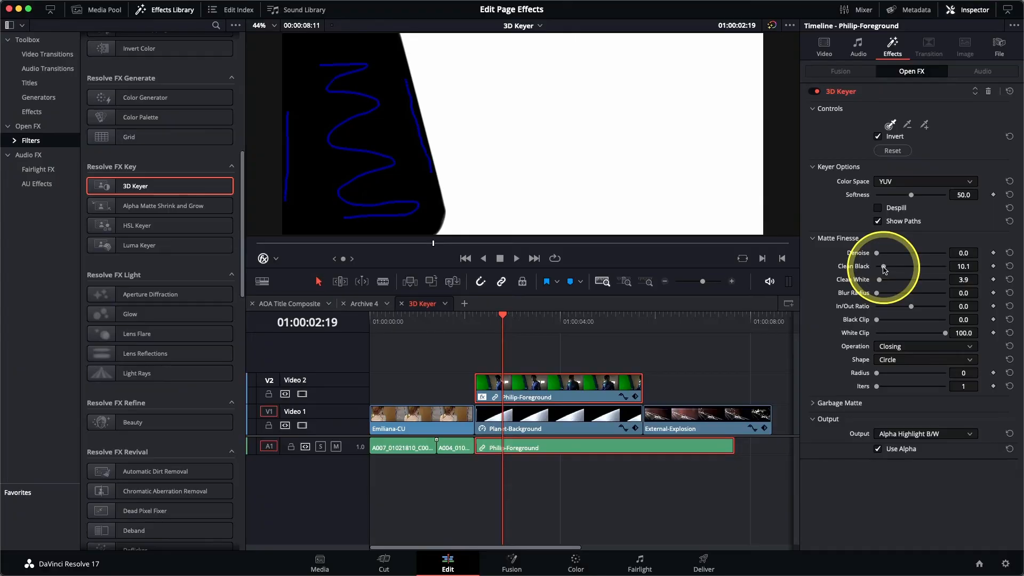
Set the keyer output back to Final Composite and hide the Open FX overlay
{"action": "left_click", "coordinate": [902, 434]}
{"action": "left_click", "coordinate": [903, 471]}
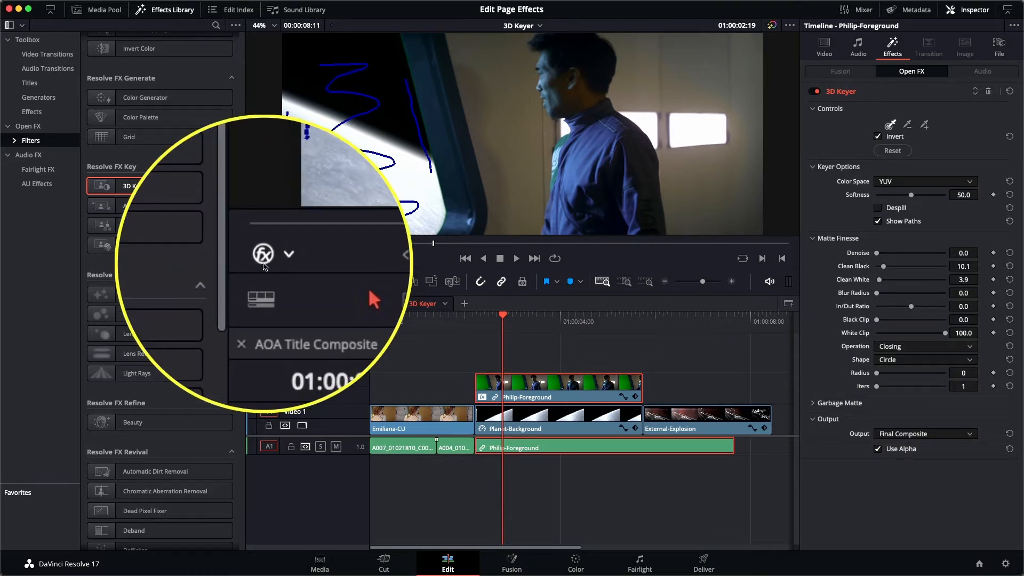
{"action": "left_click", "coordinate": [263, 263]}
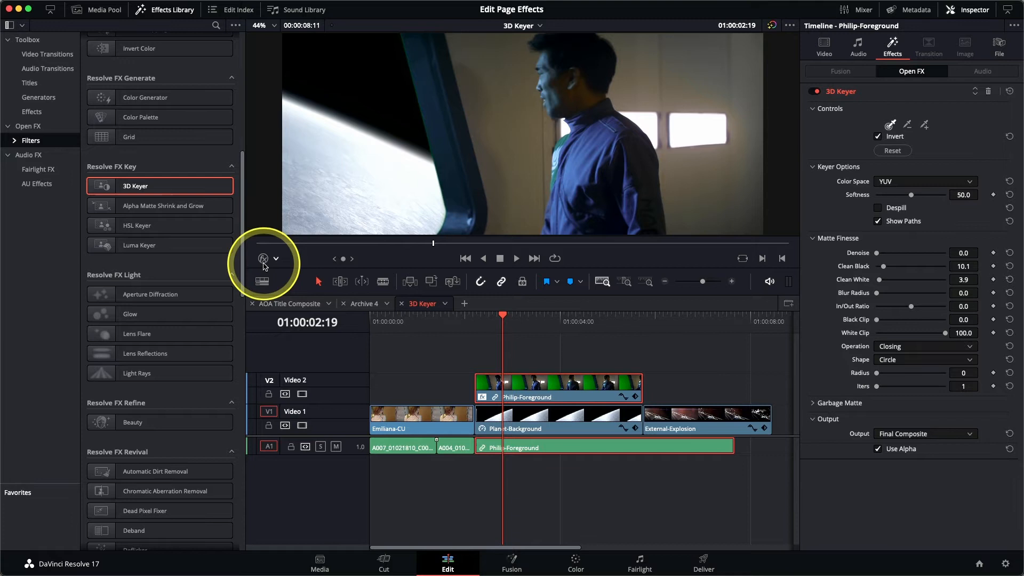
Enable Despill on the 3D Keyer while scrubbing through the keyed clip
{"action": "left_click_drag", "start_coordinate": [501, 320], "coordinate": [557, 339]}
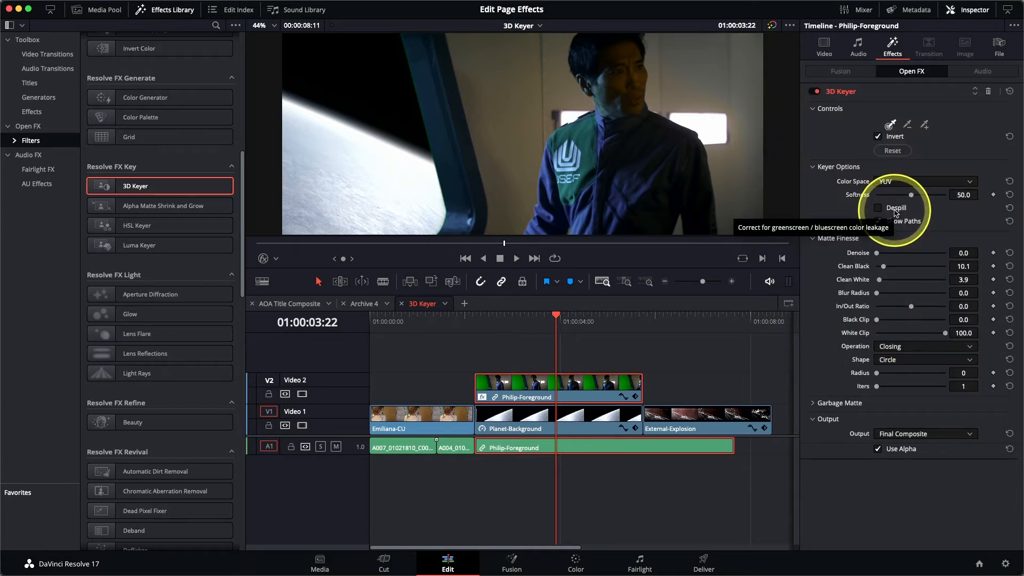
{"action": "left_click", "coordinate": [878, 208]}
{"action": "left_click_drag", "start_coordinate": [549, 321], "coordinate": [624, 334]}
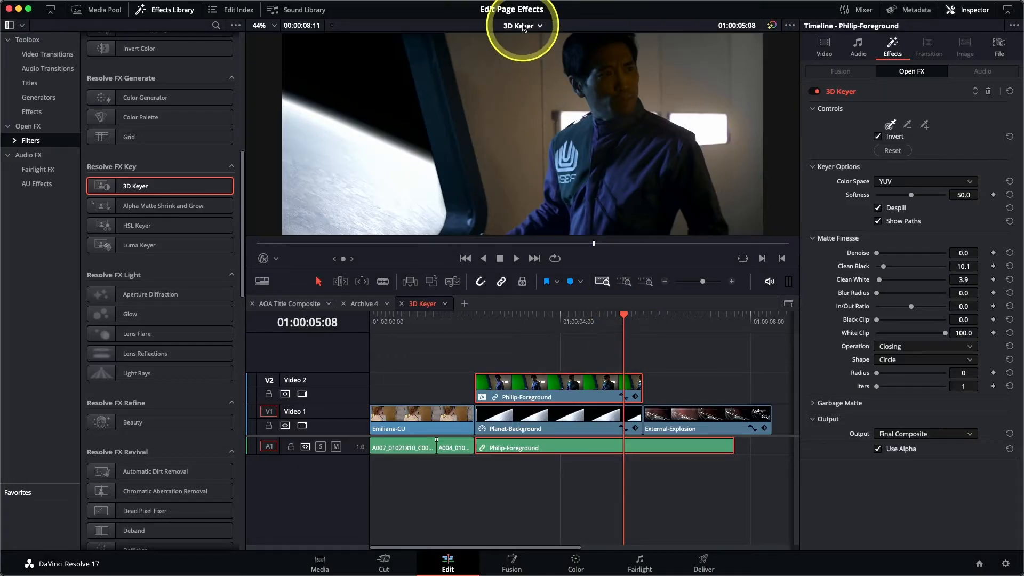
Open the Transform timeline and apply the Resolve FX Transform filter to the CC-Logo.png clip
{"action": "left_click", "coordinate": [523, 26]}
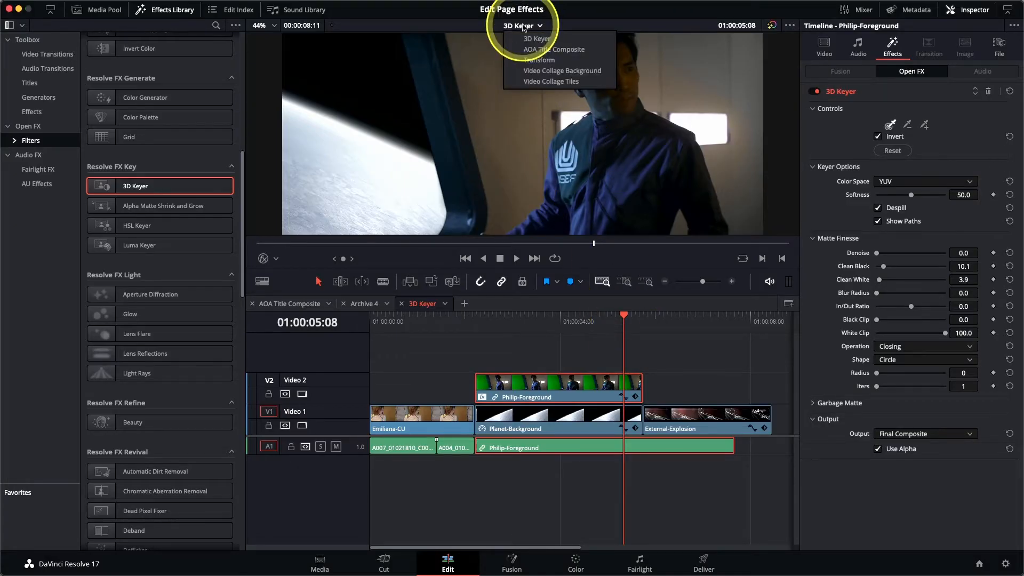
{"action": "left_click", "coordinate": [538, 60]}
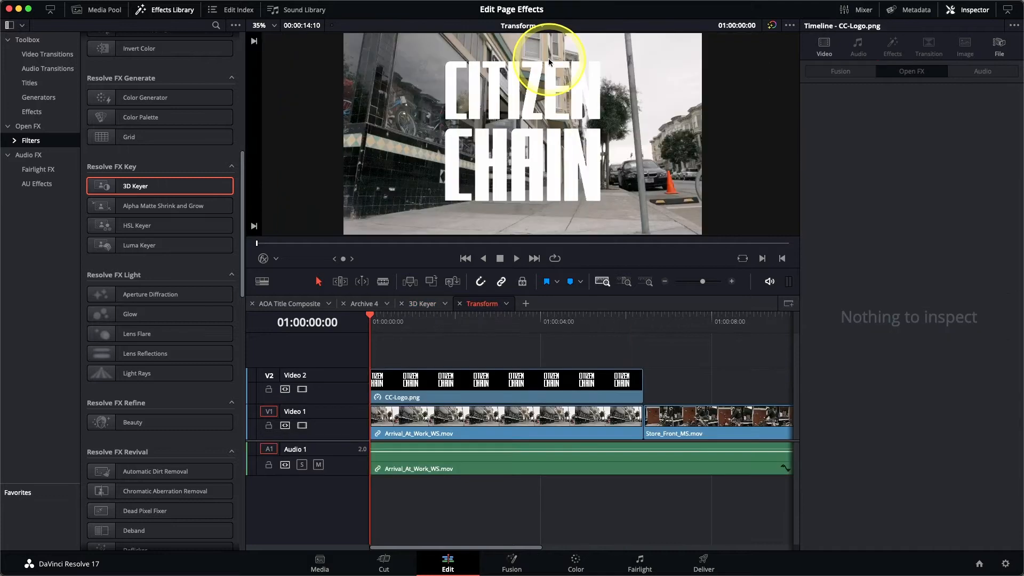
{"action": "left_click", "coordinate": [381, 324]}
{"action": "mouse_move", "coordinate": [382, 329]}
{"action": "left_mouse_down"}
{"action": "mouse_move", "coordinate": [601, 341]}
{"action": "mouse_move", "coordinate": [513, 325]}
{"action": "mouse_move", "coordinate": [375, 326]}
{"action": "left_mouse_up"}
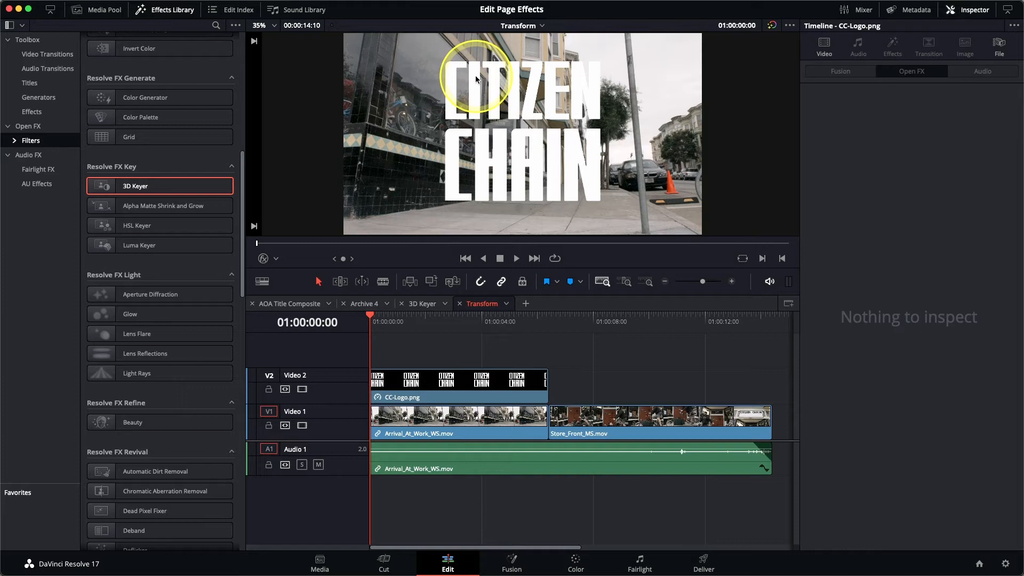
{"action": "left_click", "coordinate": [443, 391]}
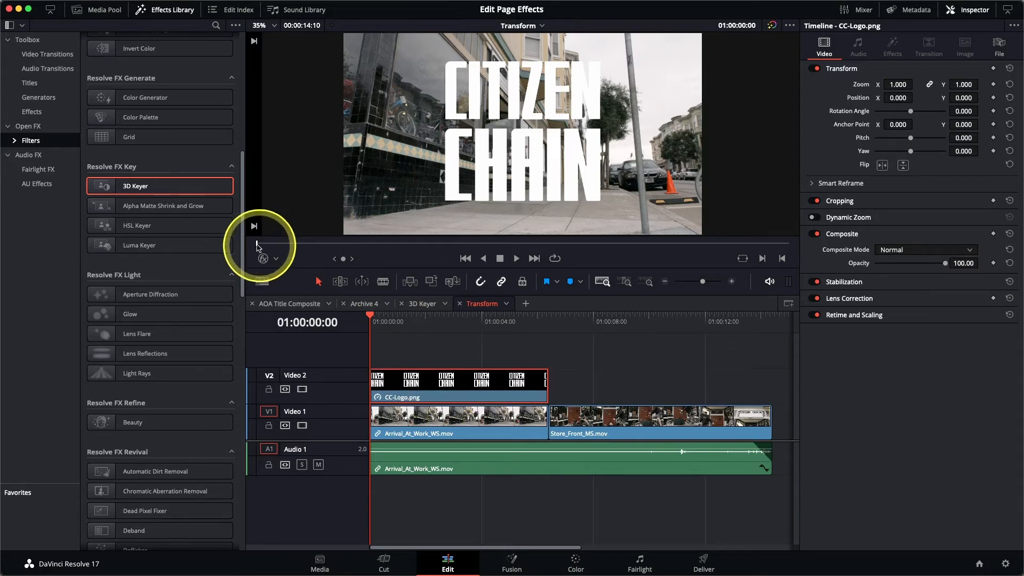
{"action": "left_click_drag", "start_coordinate": [243, 246], "coordinate": [264, 490]}
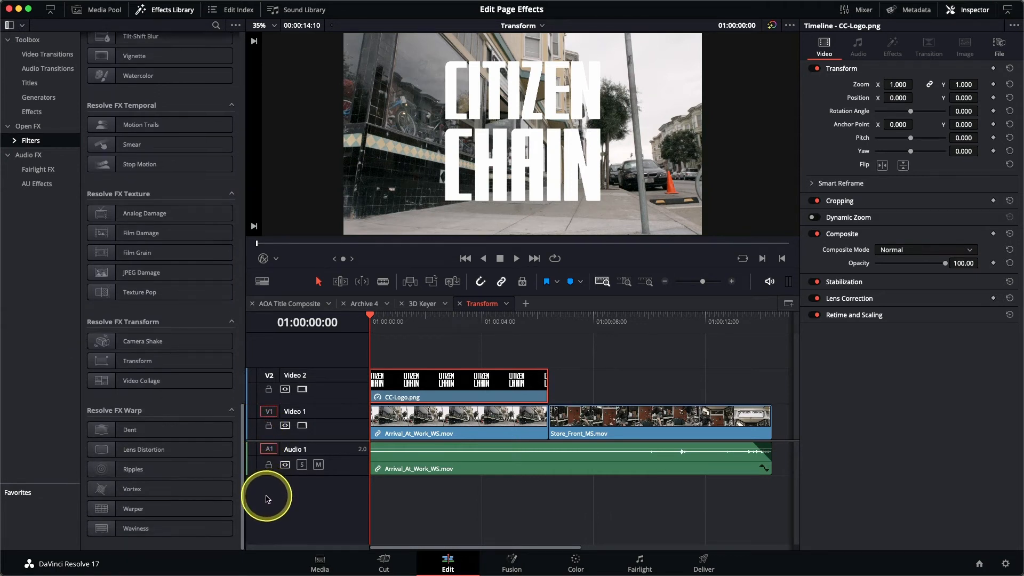
{"action": "left_click", "coordinate": [126, 362]}
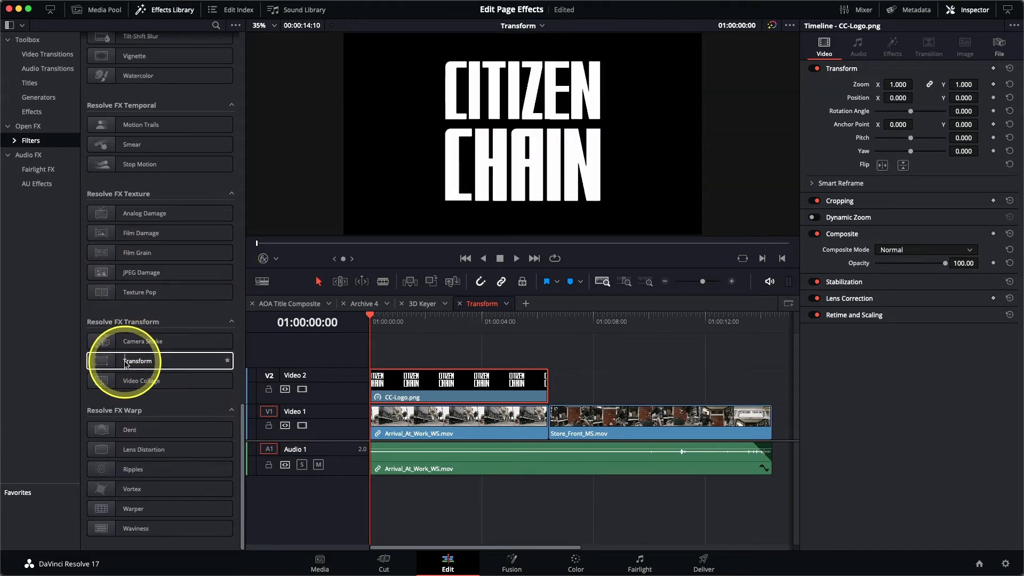
Set the Transform filter's Control Mode to Interactive - Canvas
{"action": "left_click", "coordinate": [892, 53]}
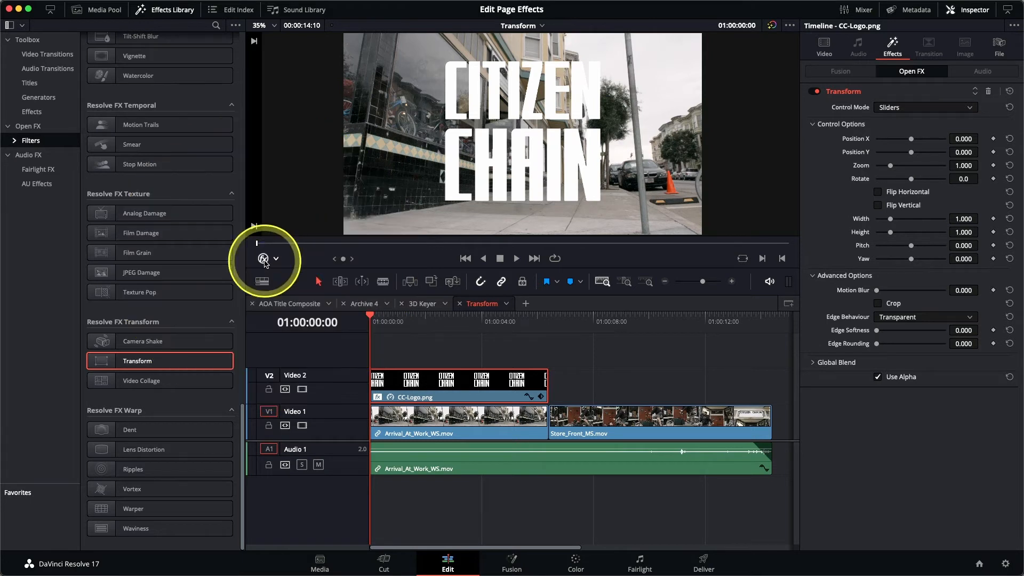
{"action": "left_click", "coordinate": [906, 108]}
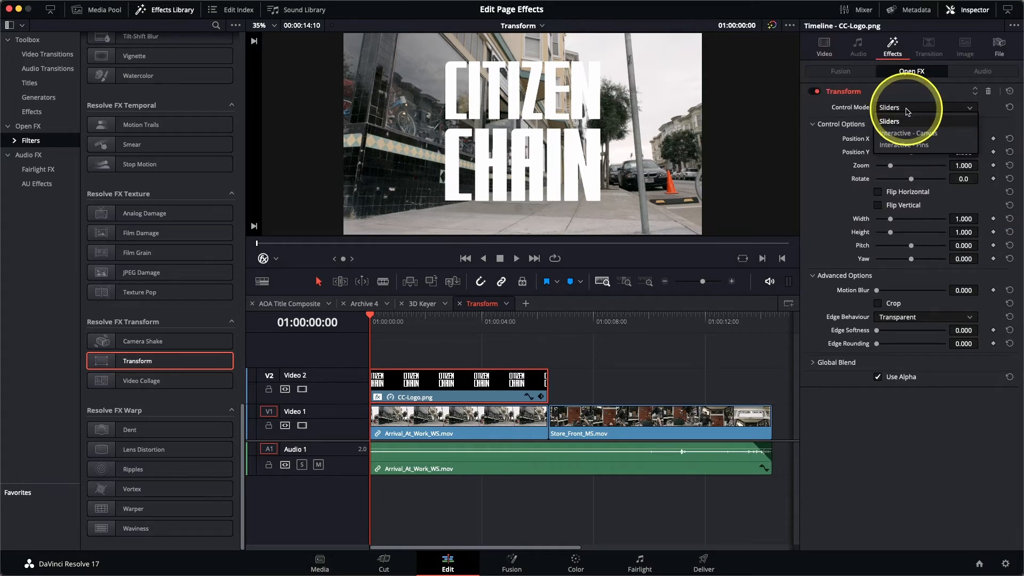
{"action": "left_click", "coordinate": [908, 137]}
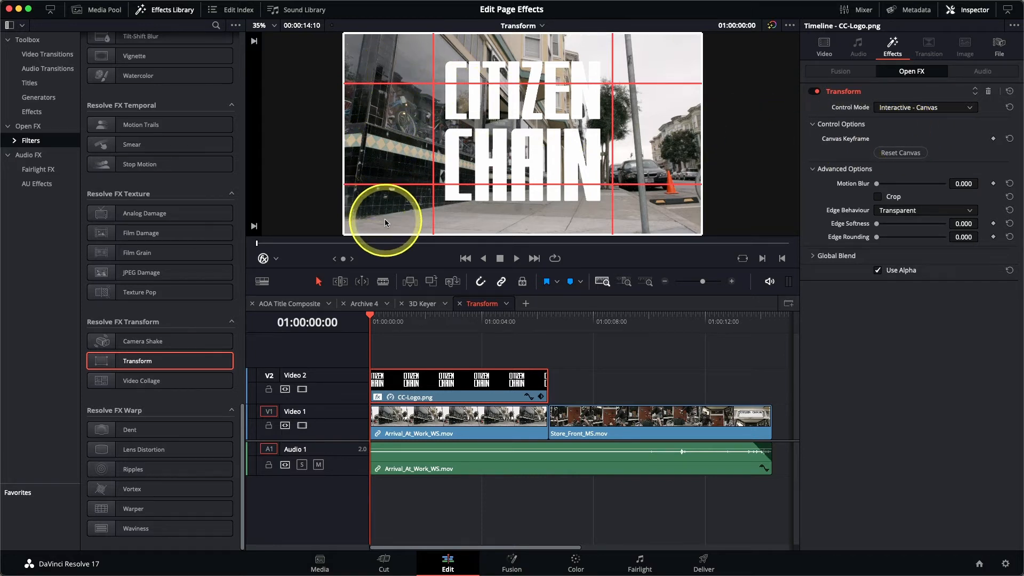
Drag the canvas corners to pin the Citizen Chain logo onto the storefront's left window
{"action": "left_click_drag", "start_coordinate": [382, 217], "coordinate": [428, 114]}
{"action": "left_click_drag", "start_coordinate": [679, 208], "coordinate": [463, 134]}
{"action": "left_click_drag", "start_coordinate": [636, 47], "coordinate": [442, 101]}
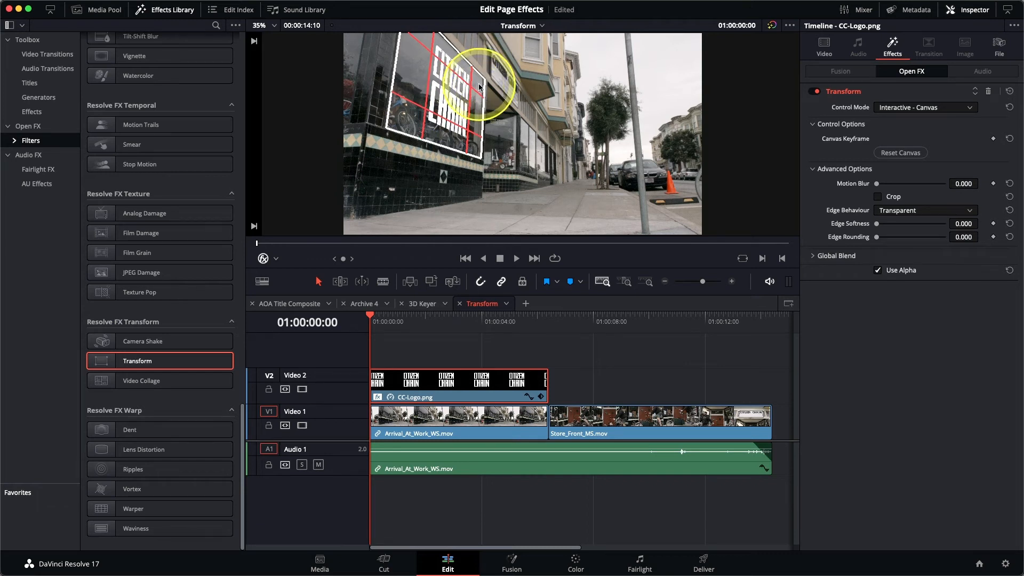
Refine the logo's right-side corners to line up with the window frame edges
{"action": "scroll", "coordinate": [479, 87], "scroll_direction": "up", "scroll_amount": 5}
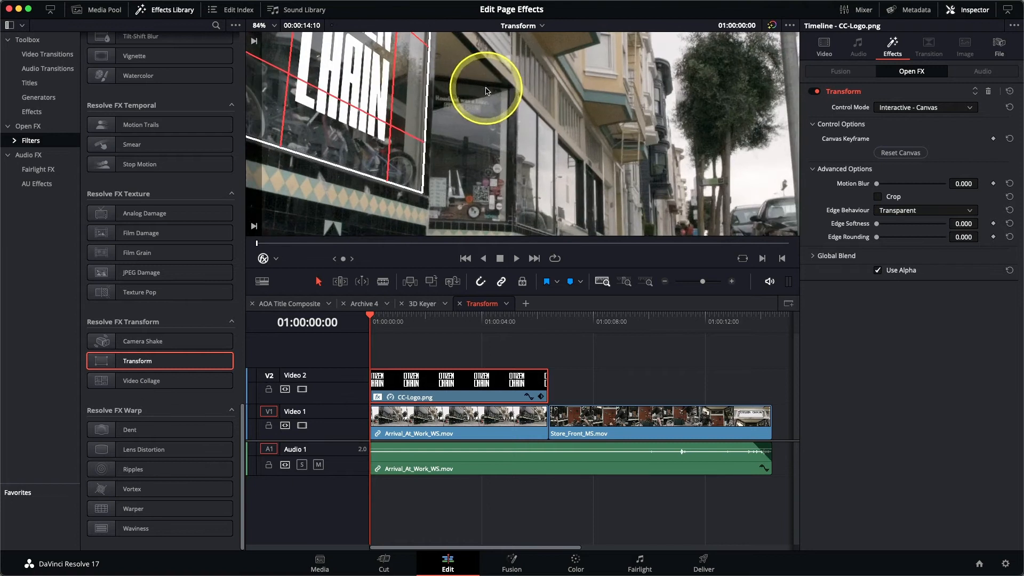
{"action": "left_click_drag", "start_coordinate": [421, 102], "coordinate": [484, 175]}
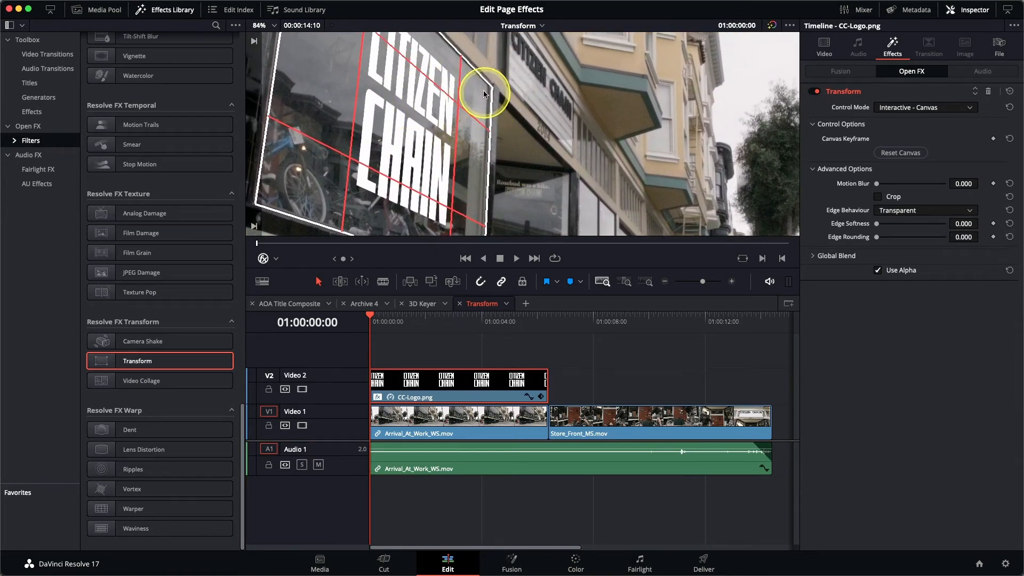
{"action": "left_click_drag", "start_coordinate": [483, 91], "coordinate": [485, 93]}
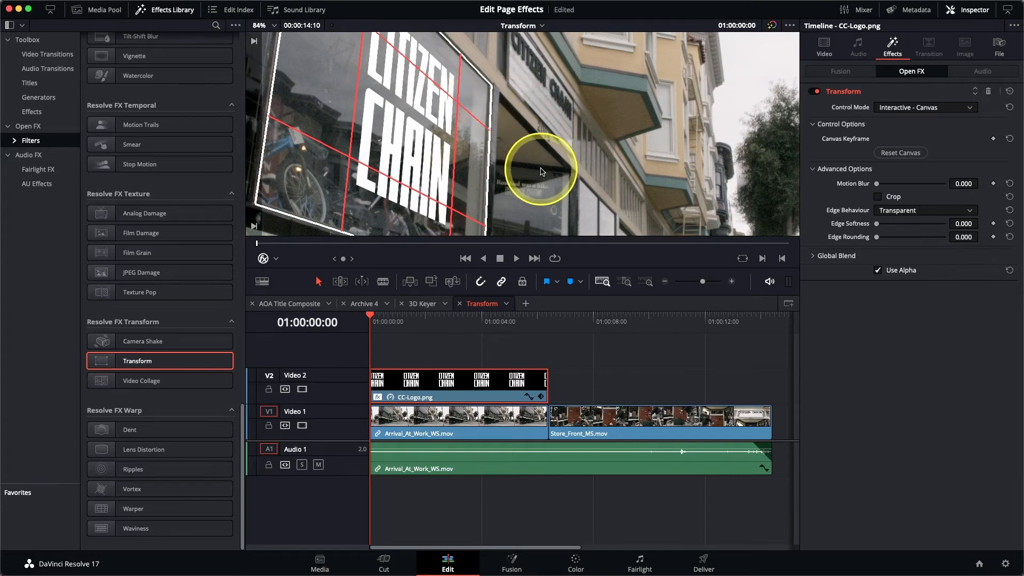
{"action": "scroll", "coordinate": [542, 171], "scroll_direction": "down", "scroll_amount": 5}
{"action": "left_click_drag", "start_coordinate": [497, 145], "coordinate": [496, 146]}
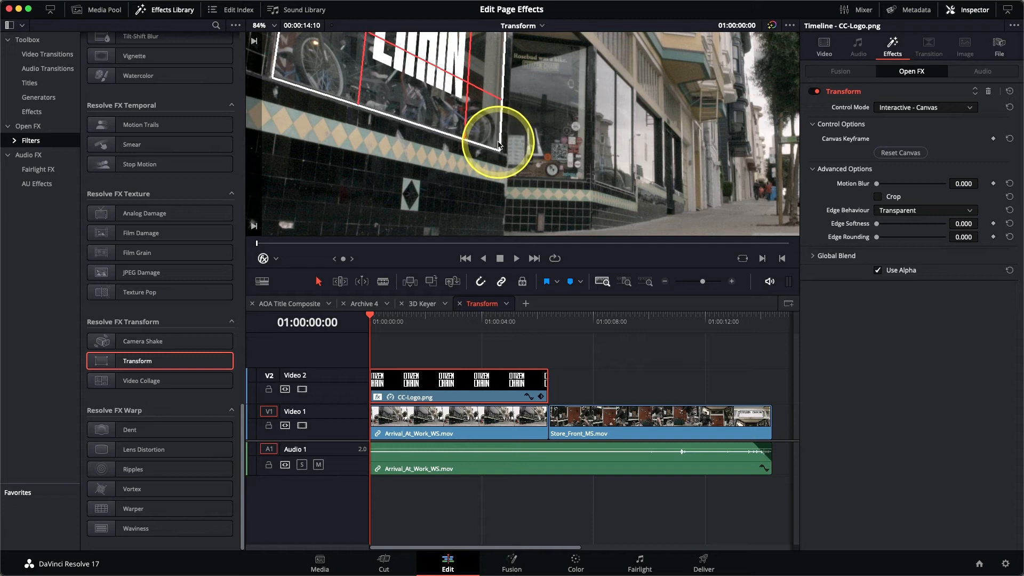
{"action": "key", "text": "shift+z"}
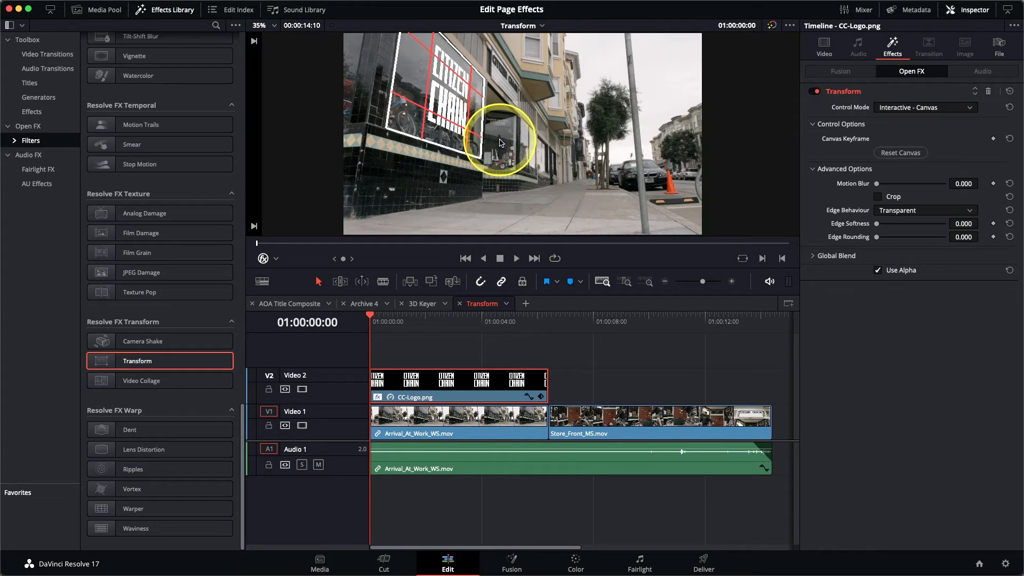
Blend the logo into the window by setting its Composite Mode to Overlay and Opacity to about 80.92
{"action": "left_click", "coordinate": [264, 259]}
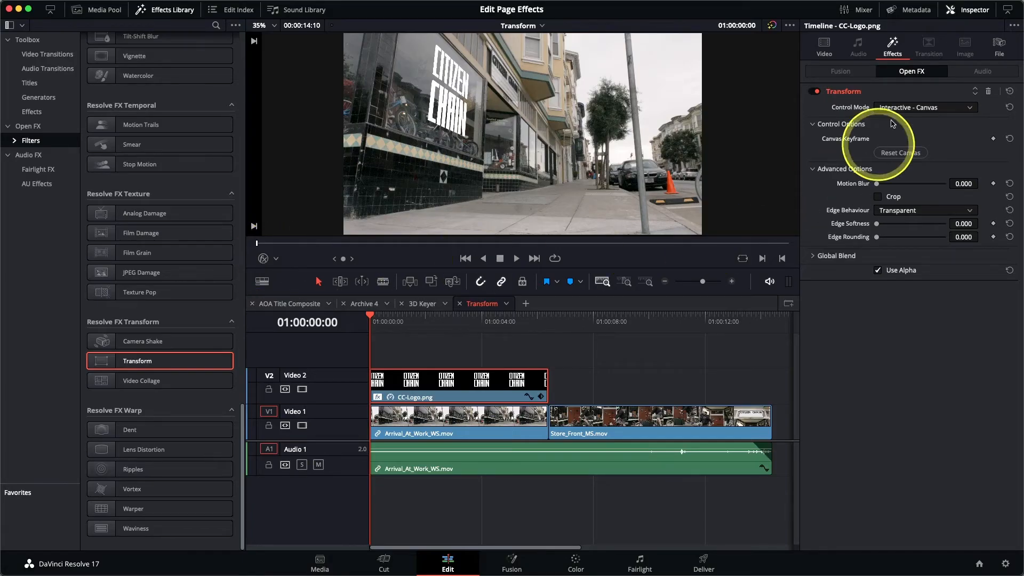
{"action": "left_click", "coordinate": [825, 45]}
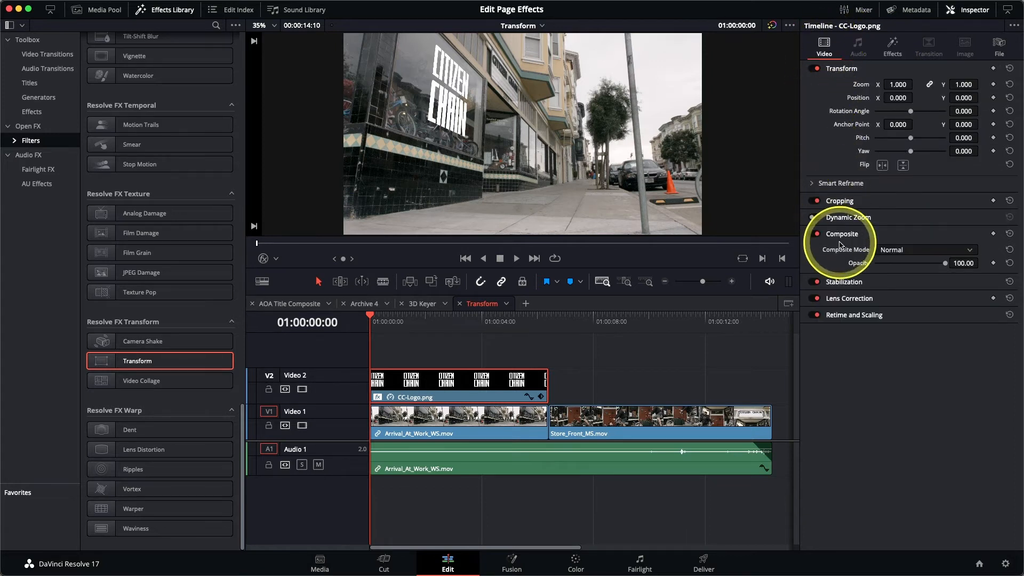
{"action": "left_click", "coordinate": [897, 250]}
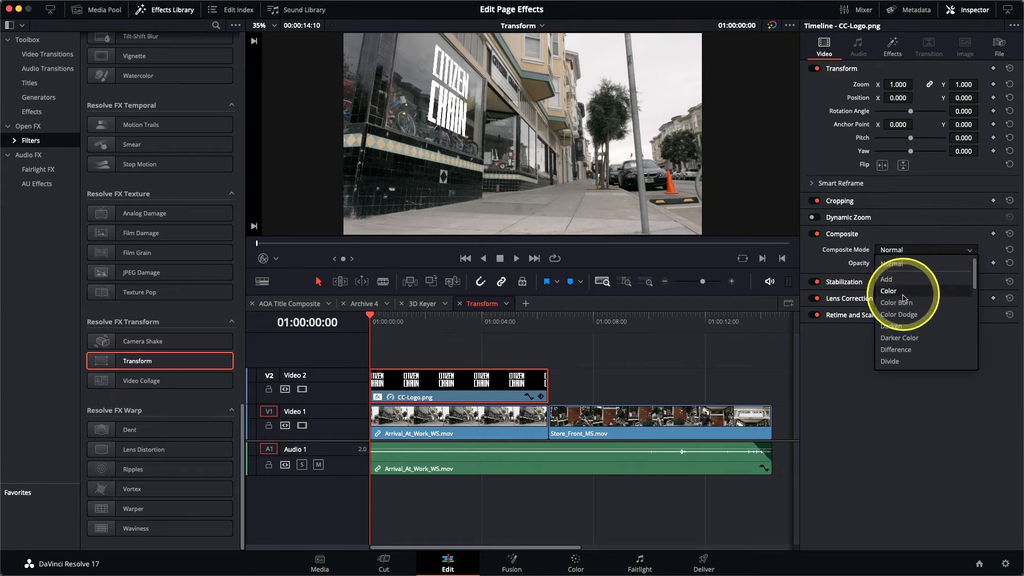
{"action": "scroll", "coordinate": [900, 301], "scroll_direction": "down", "scroll_amount": 2}
{"action": "scroll", "coordinate": [904, 305], "scroll_direction": "down", "scroll_amount": 3}
{"action": "scroll", "coordinate": [904, 306], "scroll_direction": "down", "scroll_amount": 3}
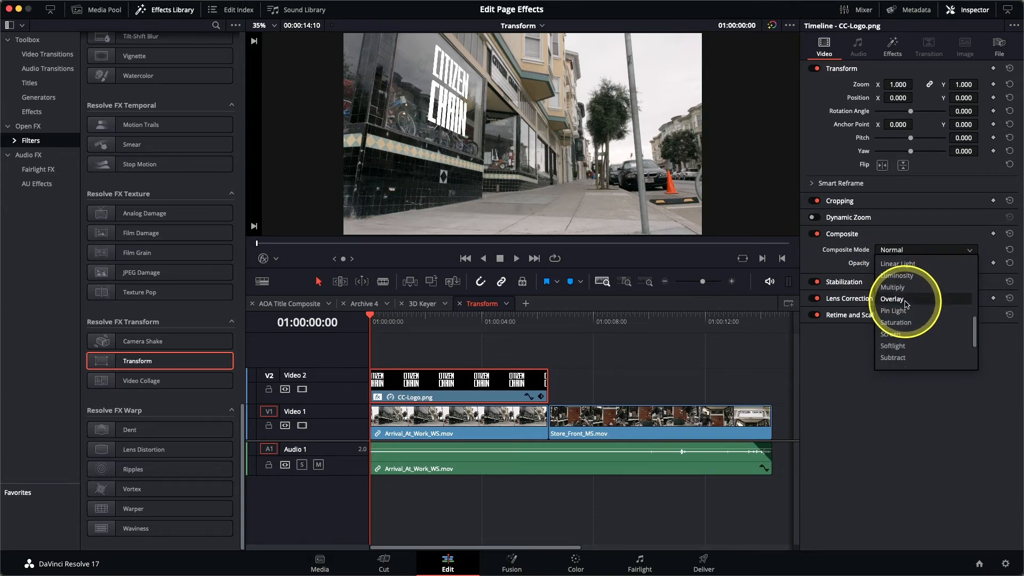
{"action": "left_click", "coordinate": [905, 303]}
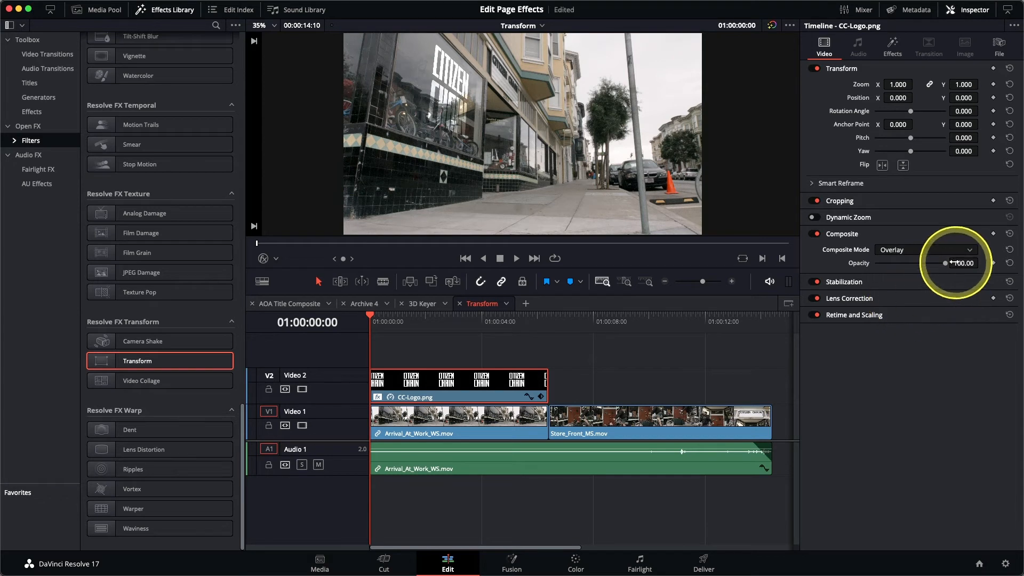
{"action": "left_click_drag", "start_coordinate": [944, 263], "coordinate": [923, 267]}
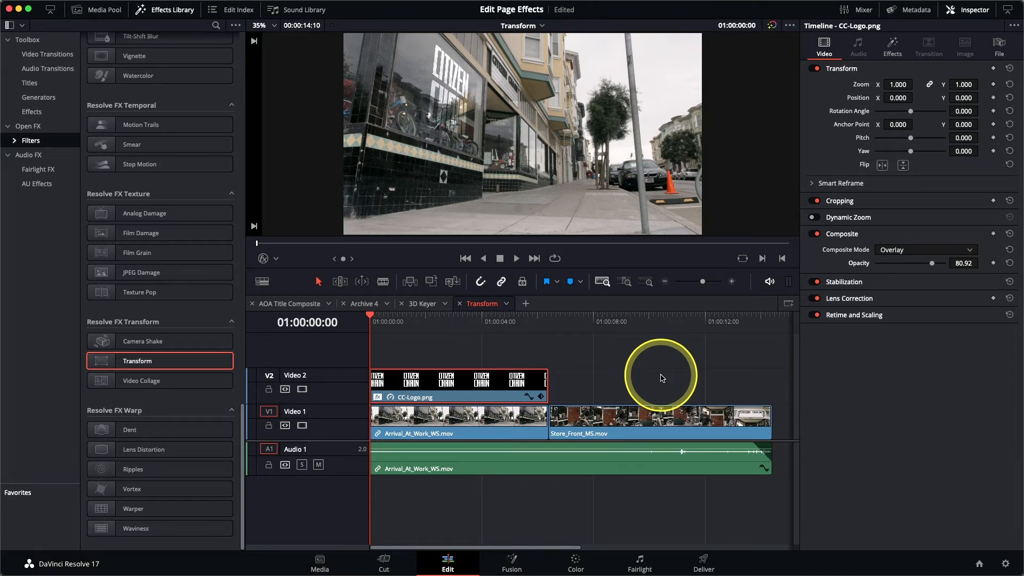
Play back the composite to review the logo blend
{"action": "key", "text": "space"}
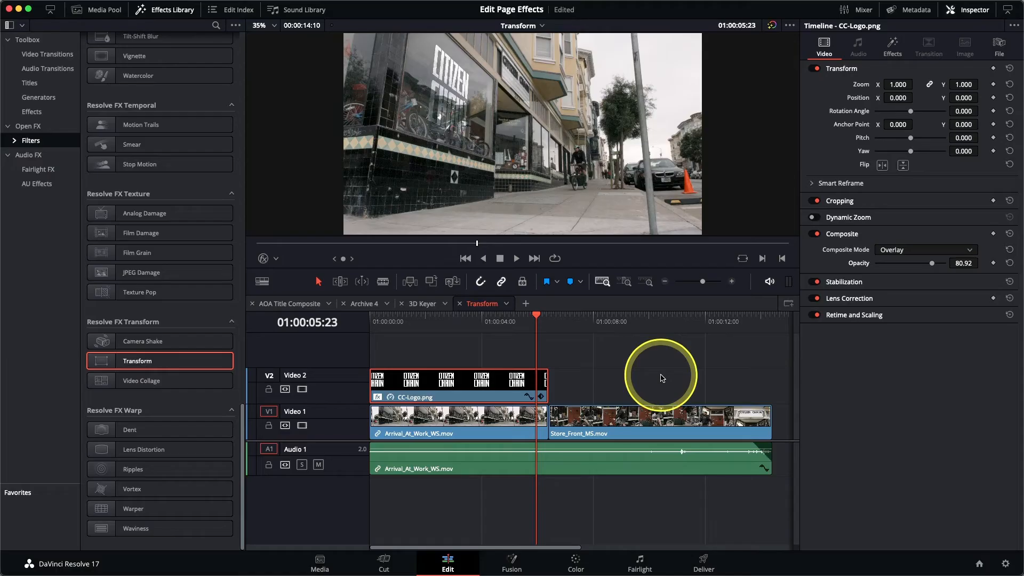
{"action": "left_click_drag", "start_coordinate": [530, 318], "coordinate": [371, 338]}
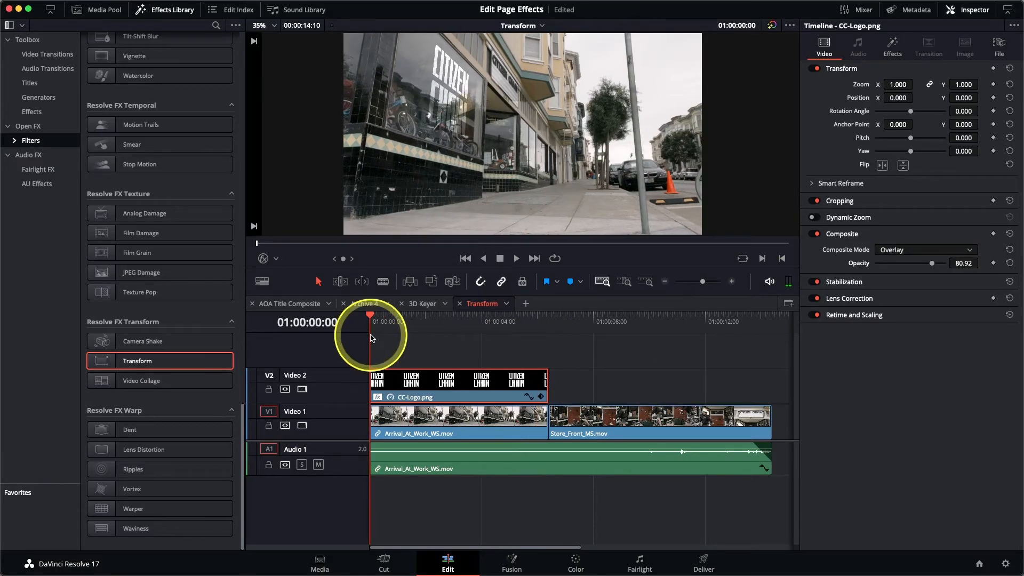
Add a canvas keyframe at the clip's first frame, then re-pin the logo's corners to the window at its last frame
{"action": "left_click", "coordinate": [892, 51]}
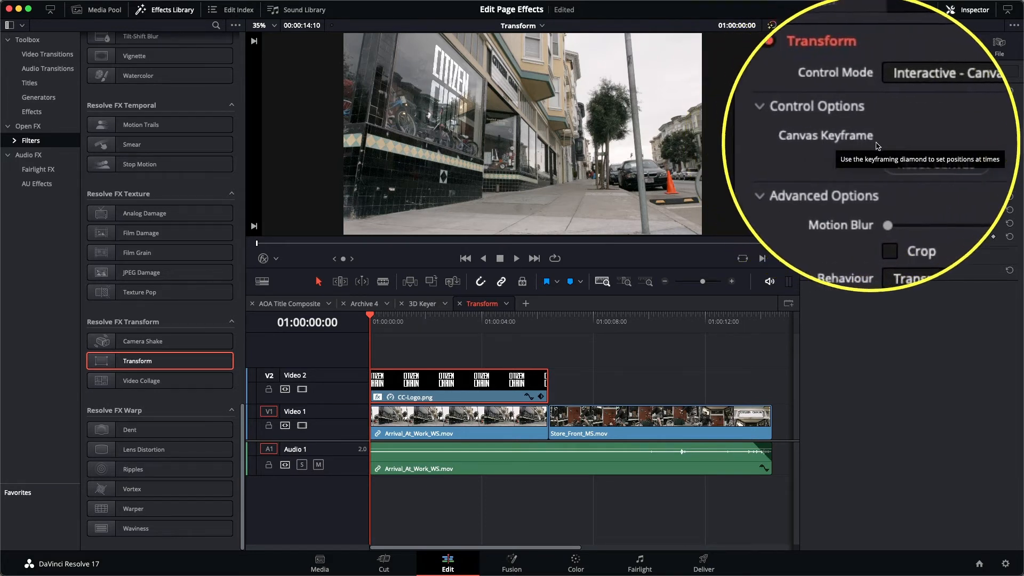
{"action": "left_click", "coordinate": [992, 140]}
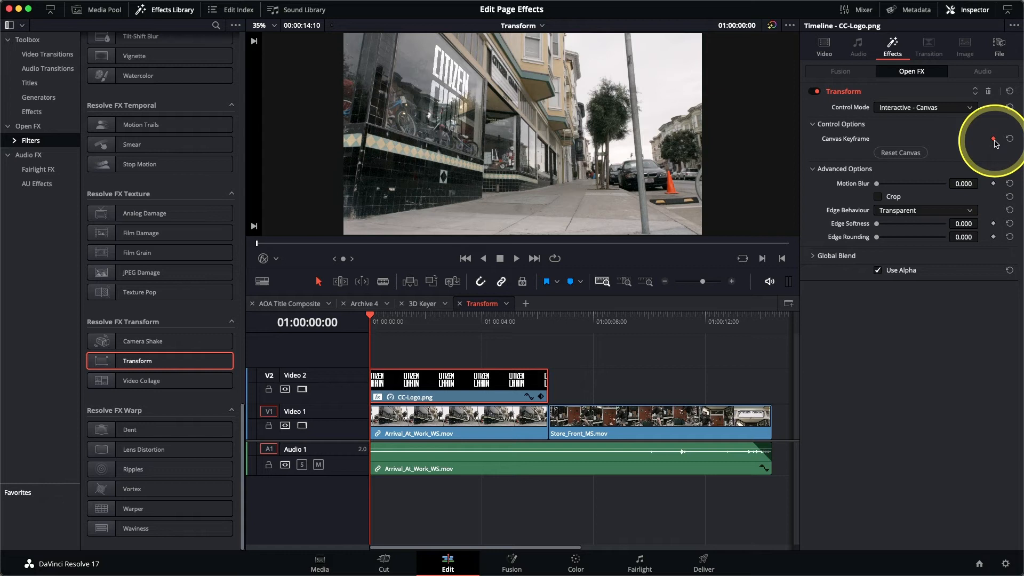
{"action": "key", "text": "Down"}
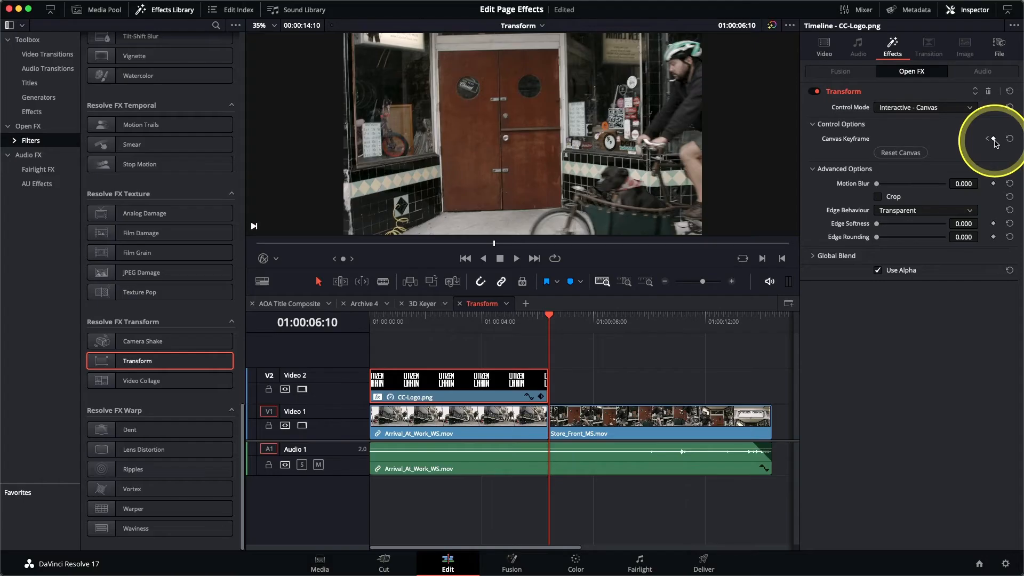
{"action": "key", "text": "Left"}
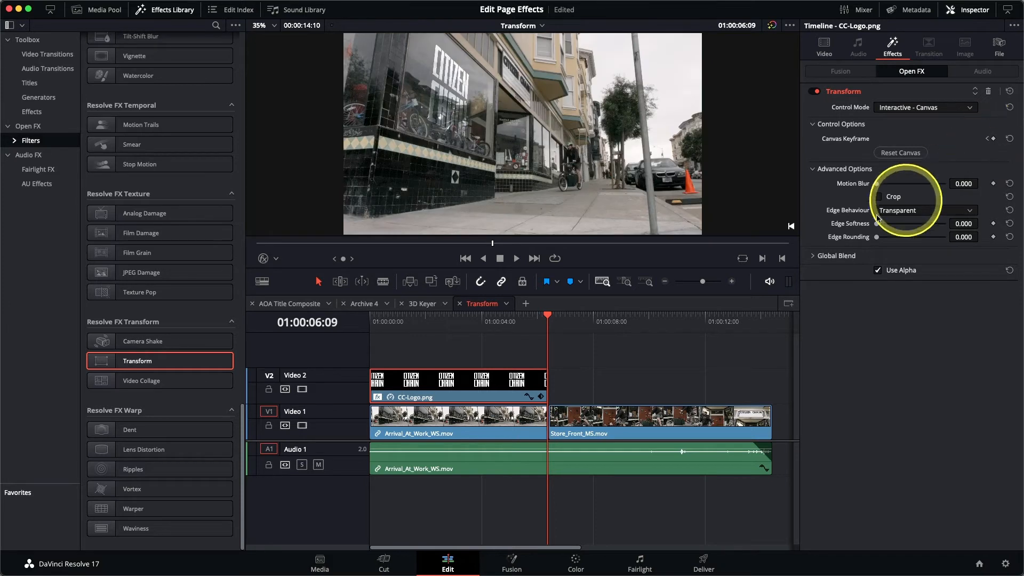
{"action": "left_click", "coordinate": [263, 259]}
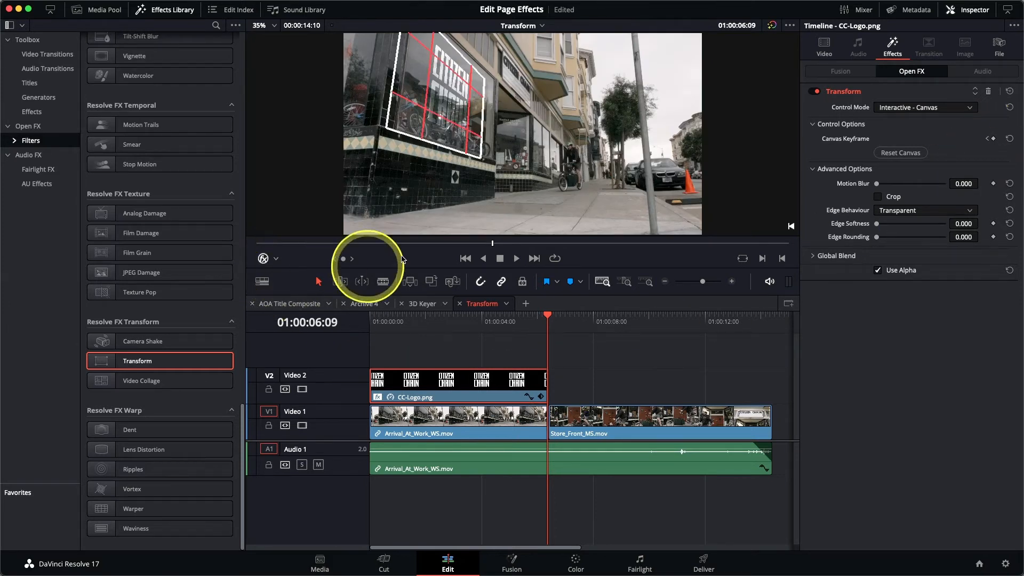
{"action": "left_click_drag", "start_coordinate": [482, 84], "coordinate": [490, 87]}
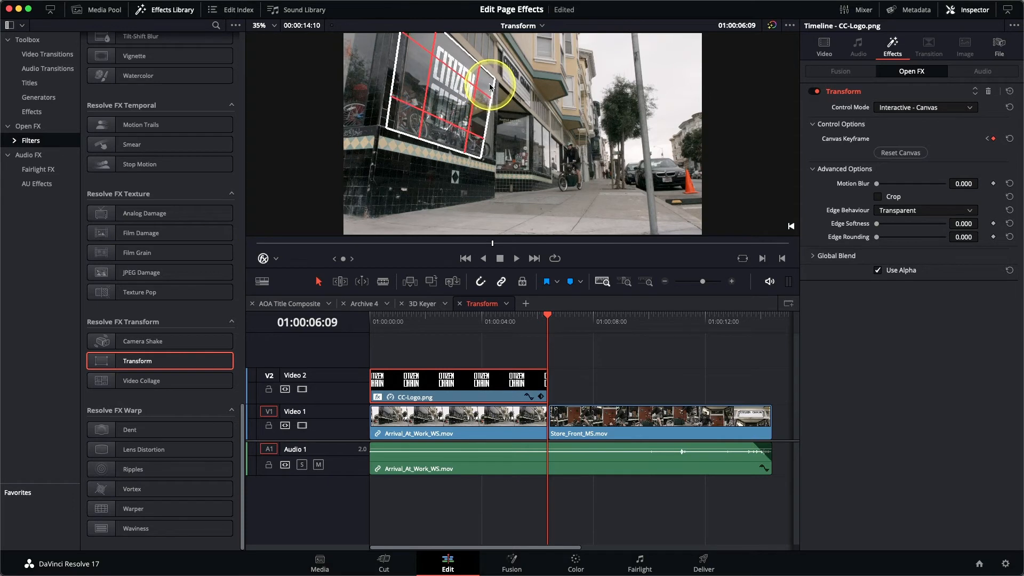
{"action": "left_click_drag", "start_coordinate": [480, 149], "coordinate": [489, 149]}
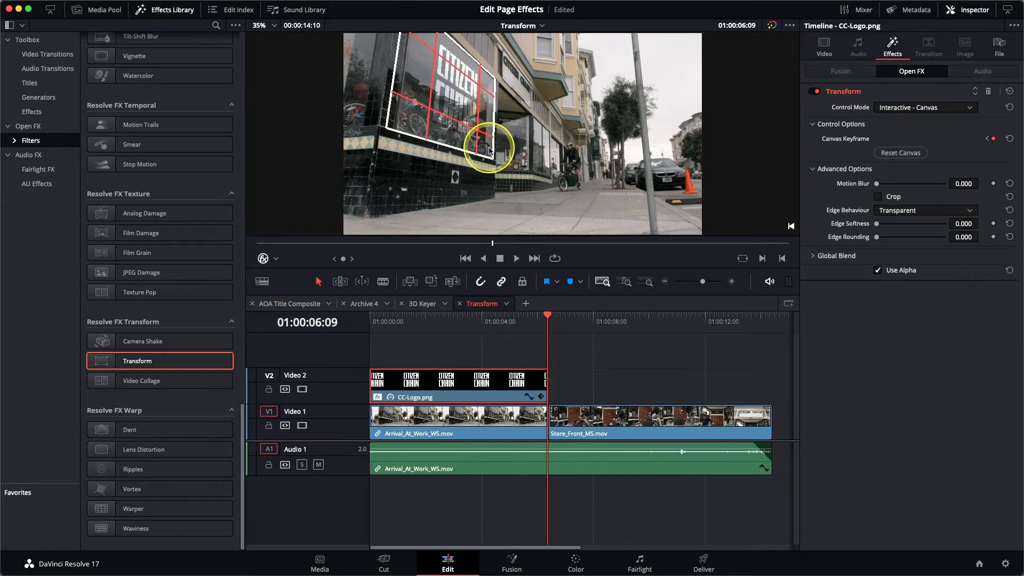
{"action": "left_click_drag", "start_coordinate": [411, 103], "coordinate": [417, 123]}
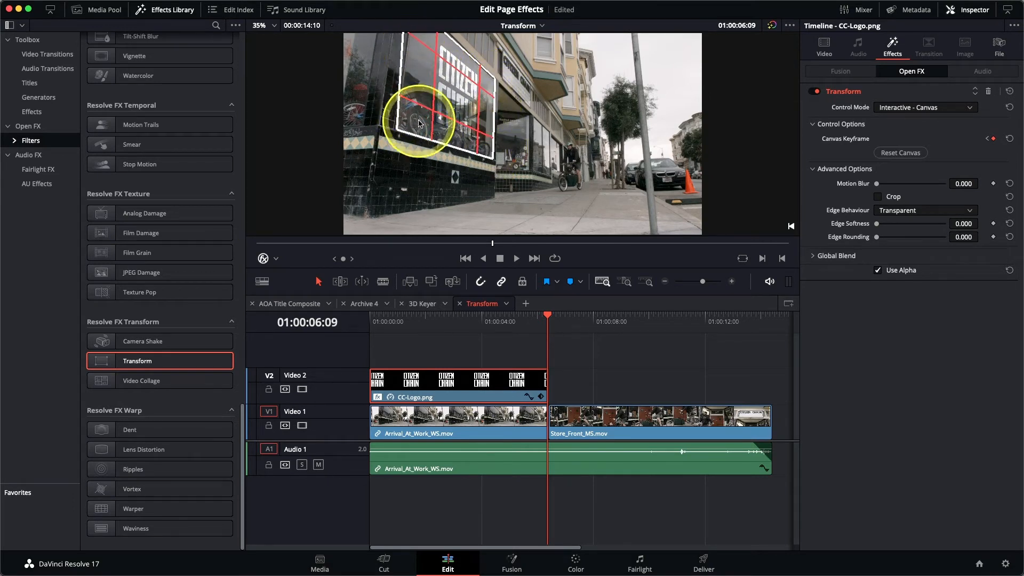
{"action": "left_click_drag", "start_coordinate": [418, 34], "coordinate": [432, 41]}
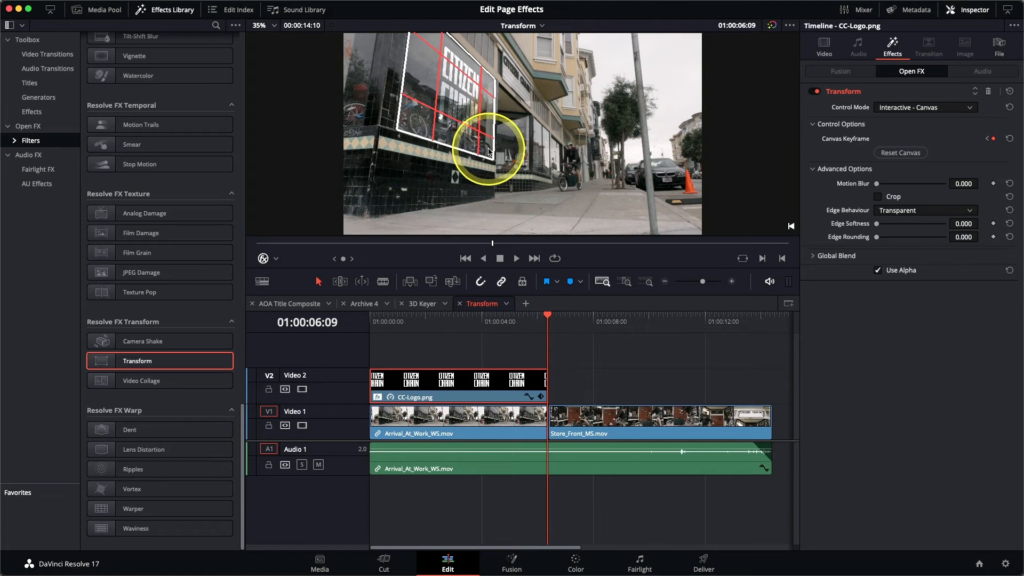
{"action": "left_click", "coordinate": [261, 264]}
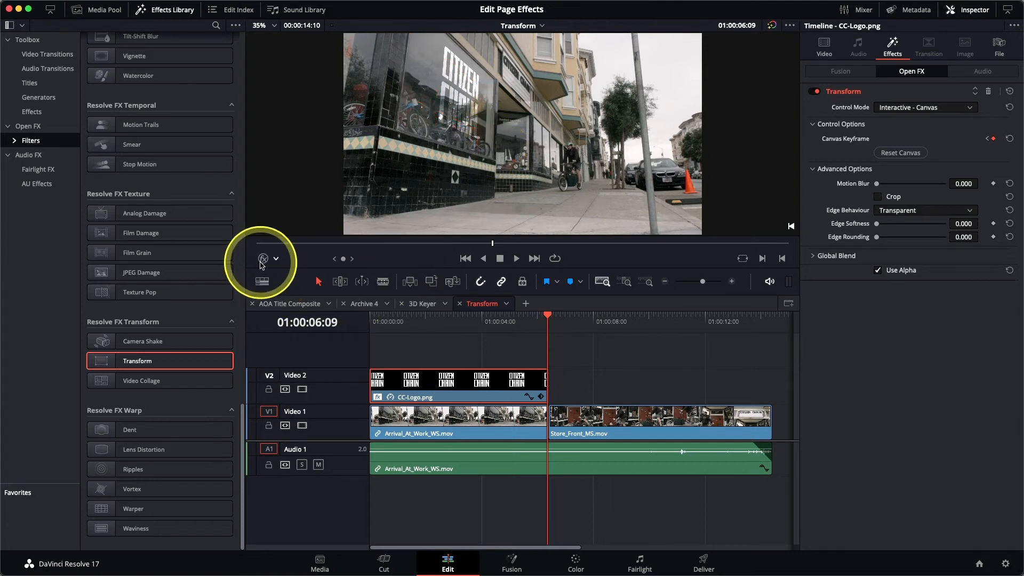
Play the animated logo composite from the start to review how it follows the window
{"action": "key", "text": "Home"}
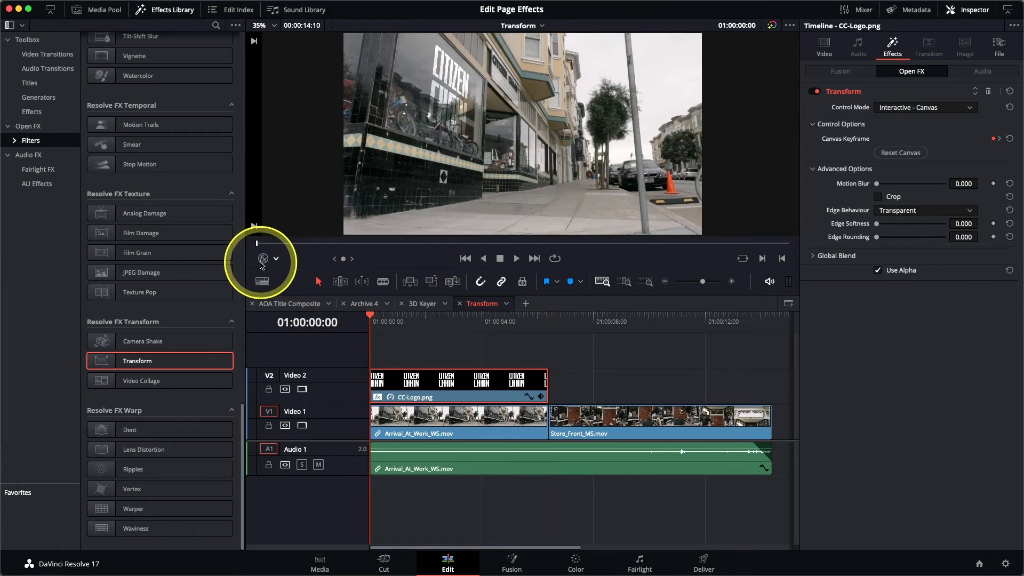
{"action": "key", "text": "space"}
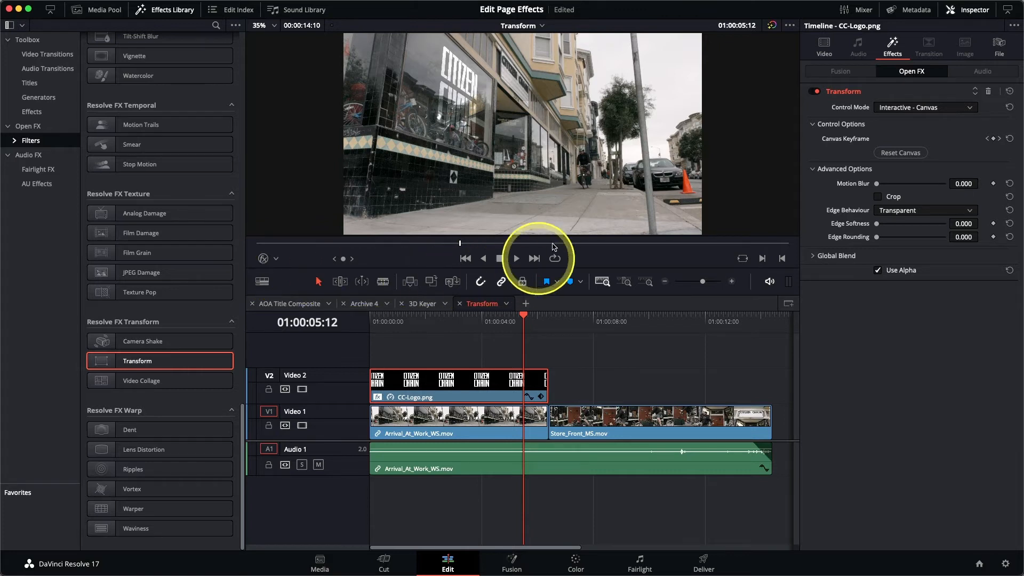
Open the Video Collage Background timeline and enable the three disabled upper video tracks
{"action": "left_click", "coordinate": [537, 26]}
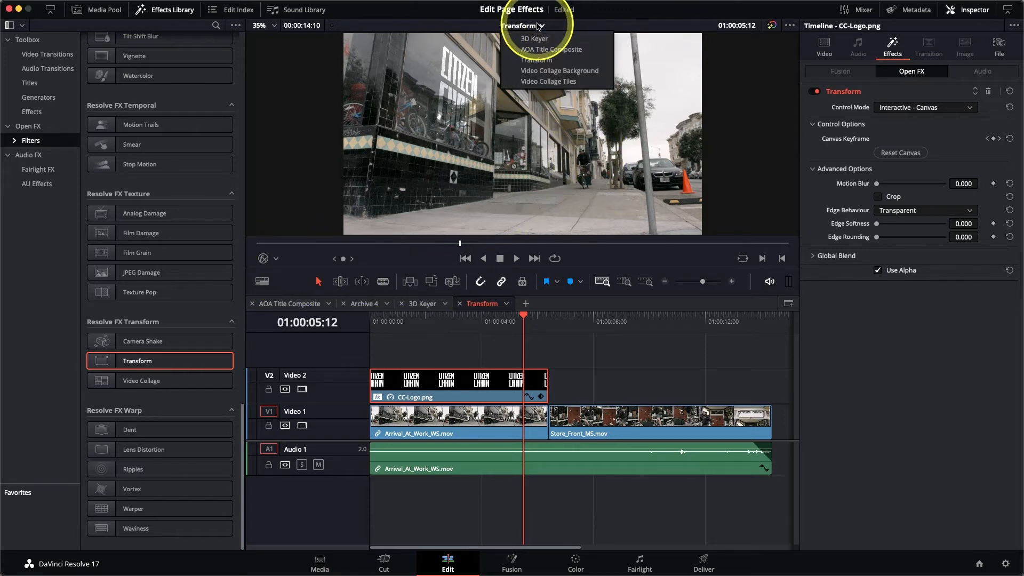
{"action": "left_click", "coordinate": [551, 72]}
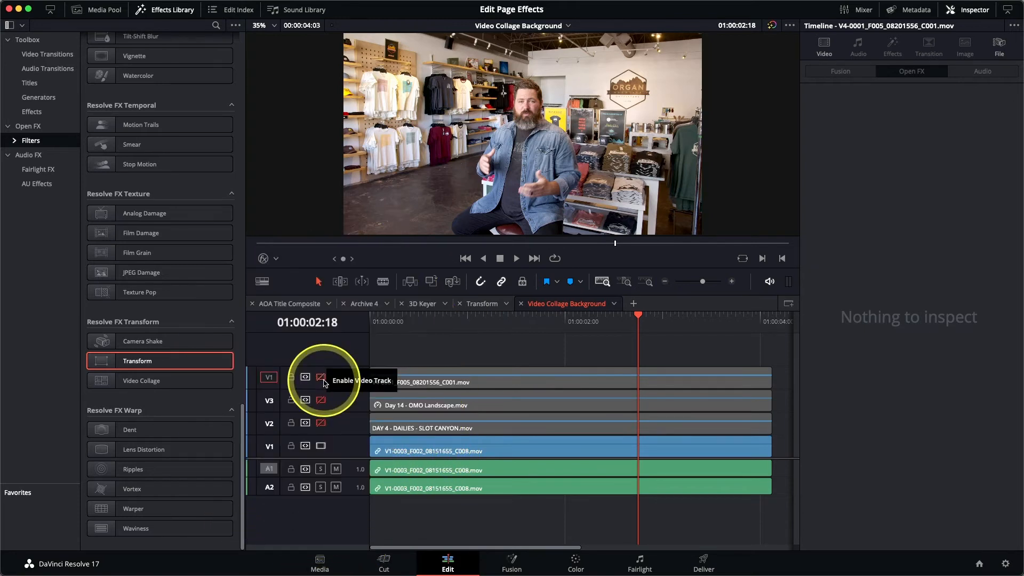
{"action": "left_click_drag", "start_coordinate": [539, 320], "coordinate": [454, 333]}
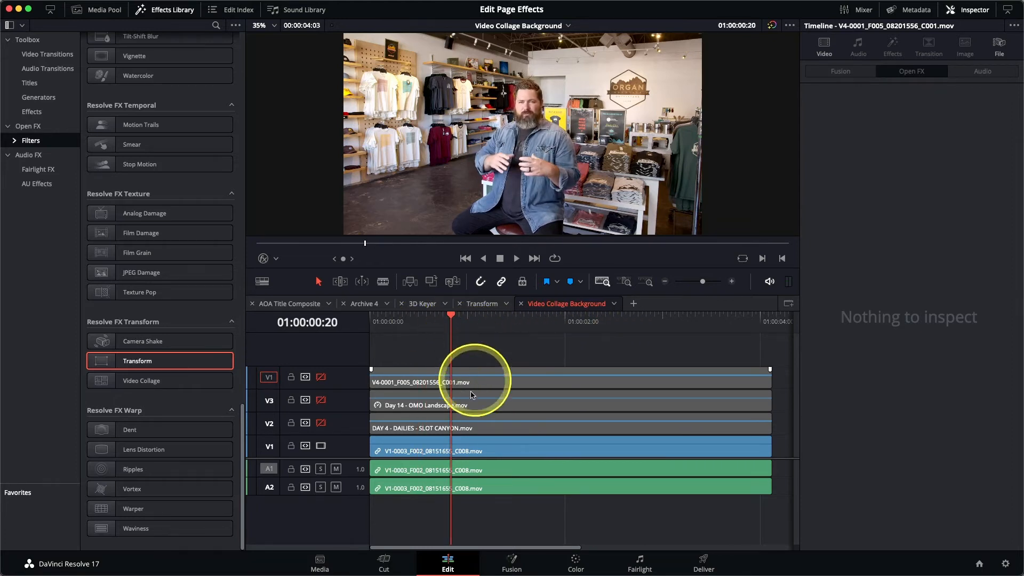
{"action": "left_click", "coordinate": [321, 424]}
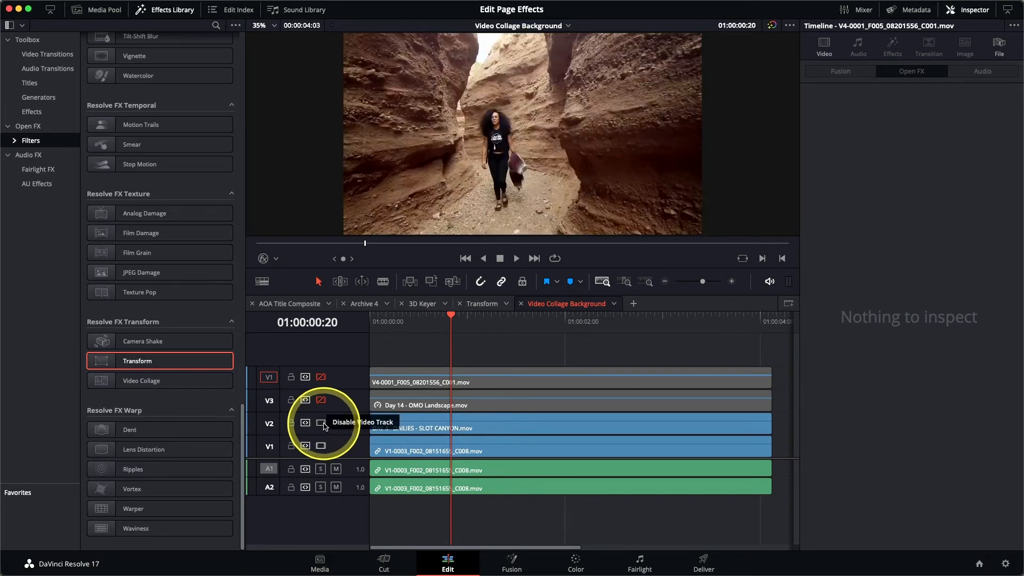
{"action": "mouse_move", "coordinate": [425, 320]}
{"action": "left_mouse_down"}
{"action": "mouse_move", "coordinate": [401, 318]}
{"action": "mouse_move", "coordinate": [623, 319]}
{"action": "mouse_move", "coordinate": [429, 320]}
{"action": "mouse_move", "coordinate": [614, 319]}
{"action": "mouse_move", "coordinate": [438, 325]}
{"action": "left_mouse_up"}
{"action": "left_click", "coordinate": [320, 400]}
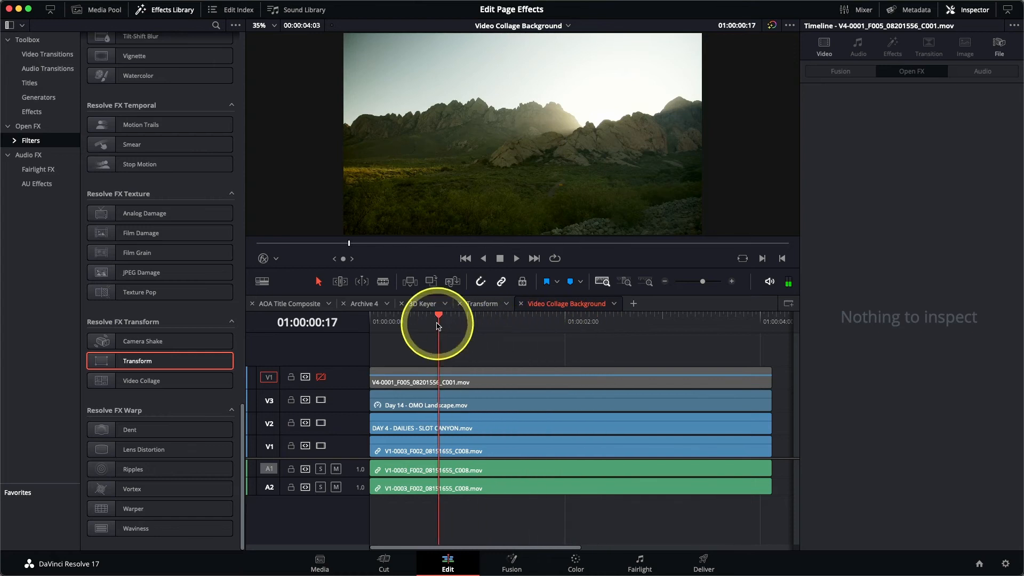
{"action": "left_click", "coordinate": [321, 377]}
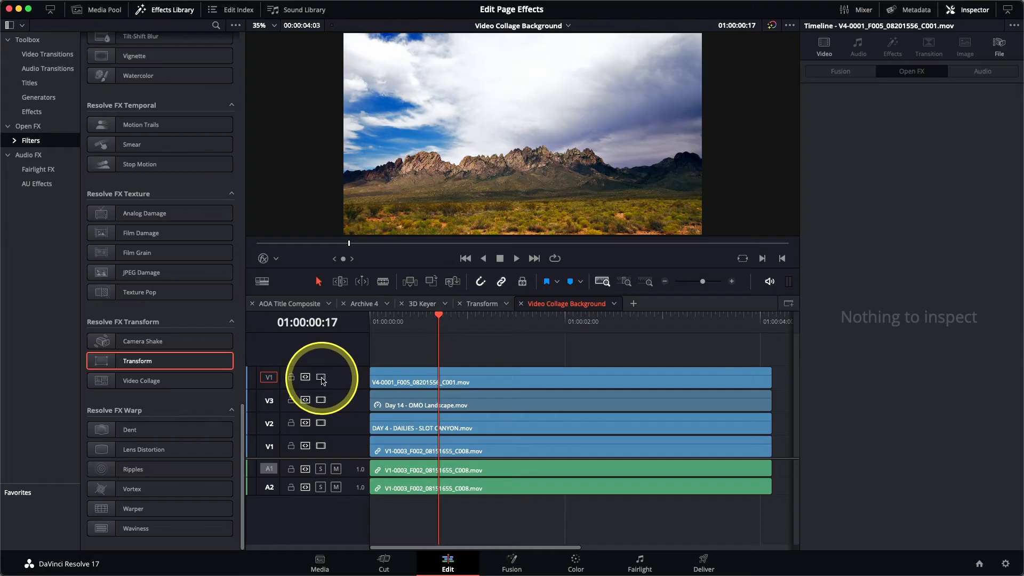
Apply the Video Collage effect to the top track's clip and turn on Preview Layout
{"action": "left_click", "coordinate": [454, 385]}
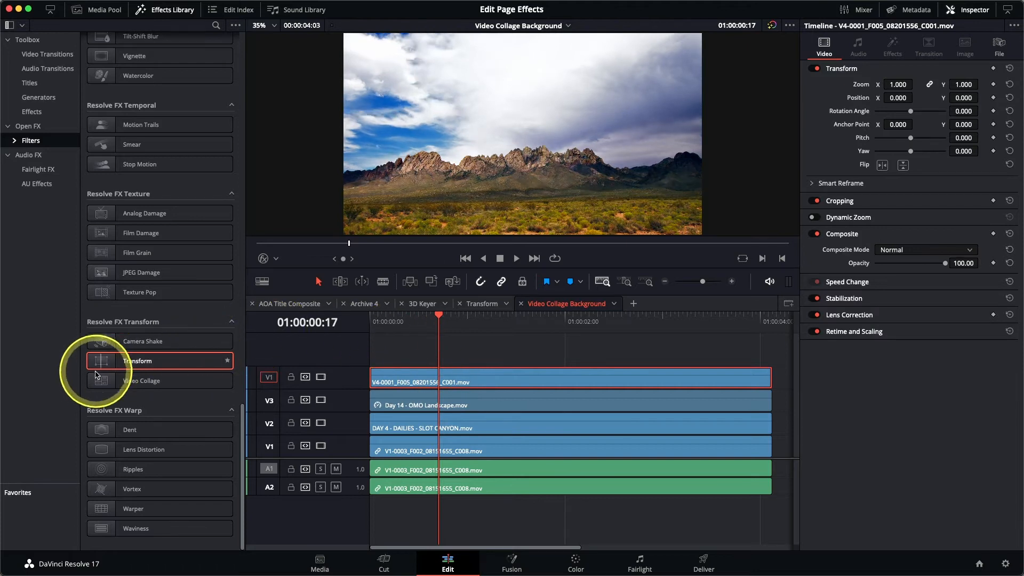
{"action": "double_click", "coordinate": [118, 391]}
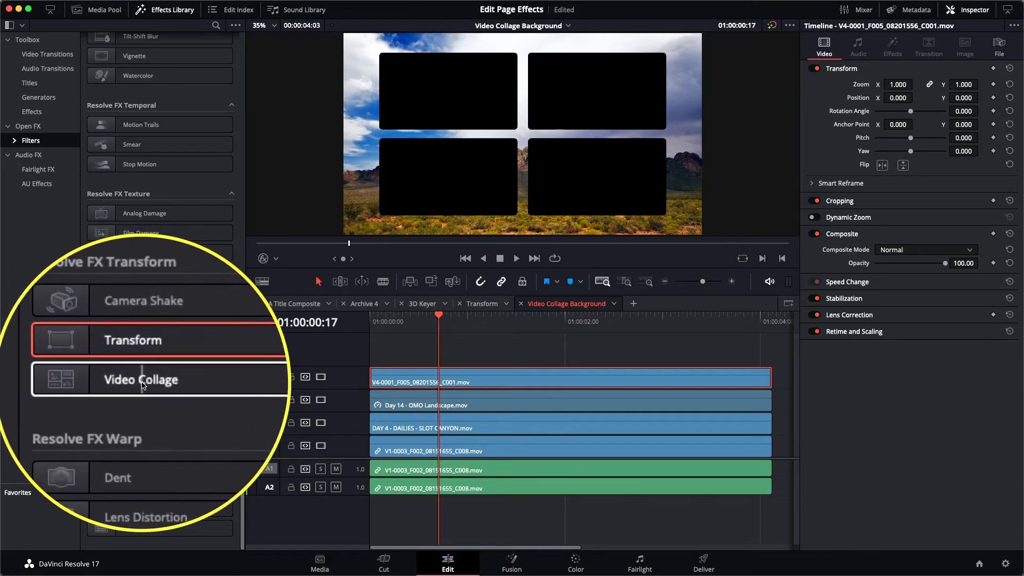
{"action": "double_click", "coordinate": [141, 381]}
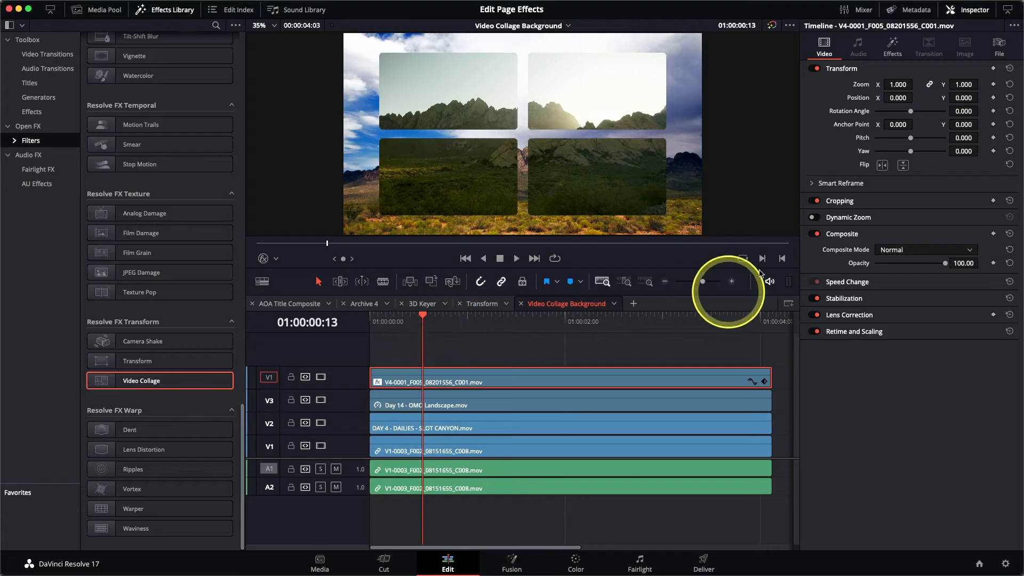
{"action": "left_click", "coordinate": [893, 48]}
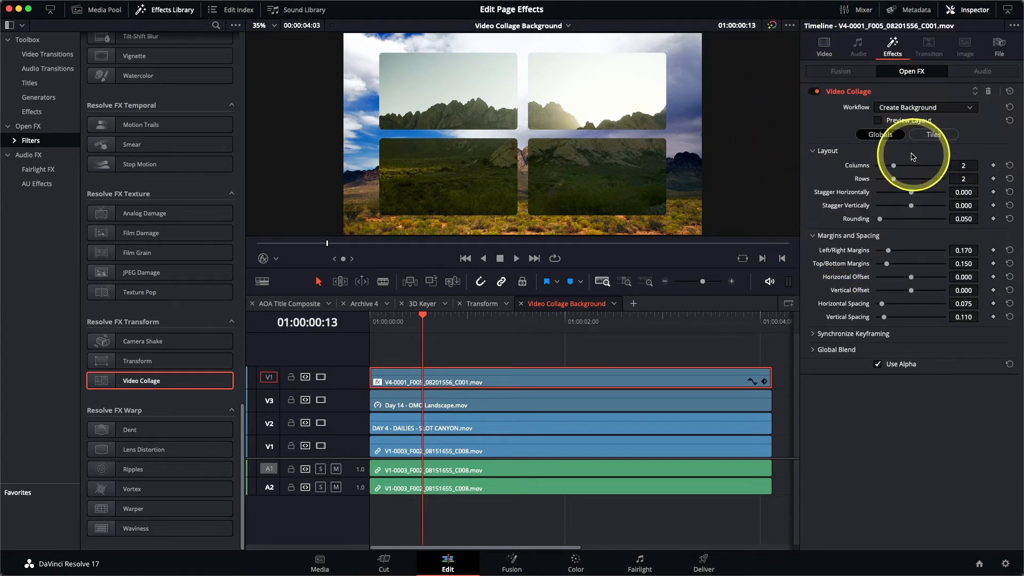
{"action": "left_click", "coordinate": [878, 120]}
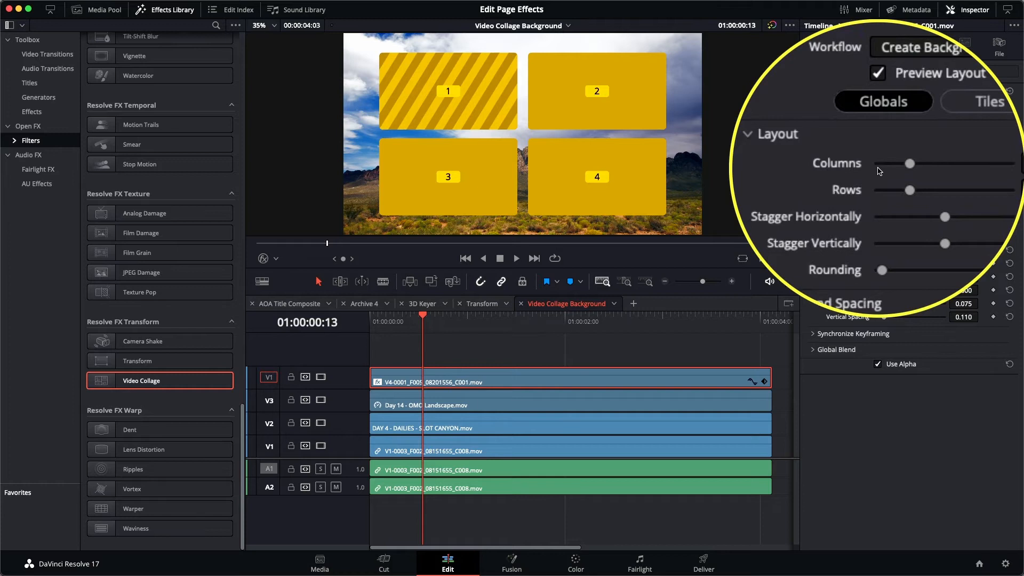
Try a 4 by 4 collage grid, then reset Columns and Rows to their defaults
{"action": "left_click_drag", "start_coordinate": [894, 166], "coordinate": [928, 179]}
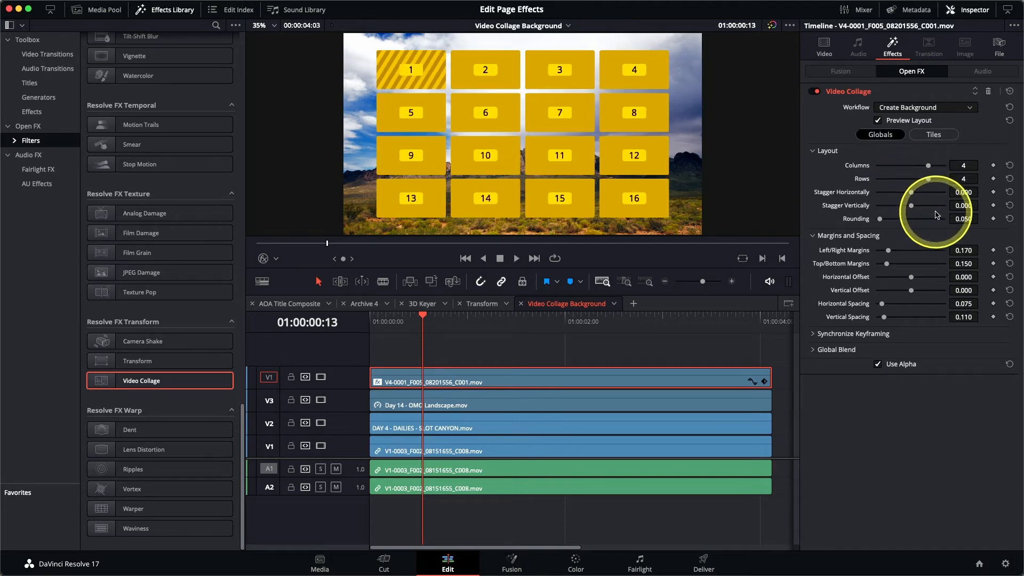
{"action": "left_click", "coordinate": [1009, 165]}
{"action": "left_click", "coordinate": [1010, 180]}
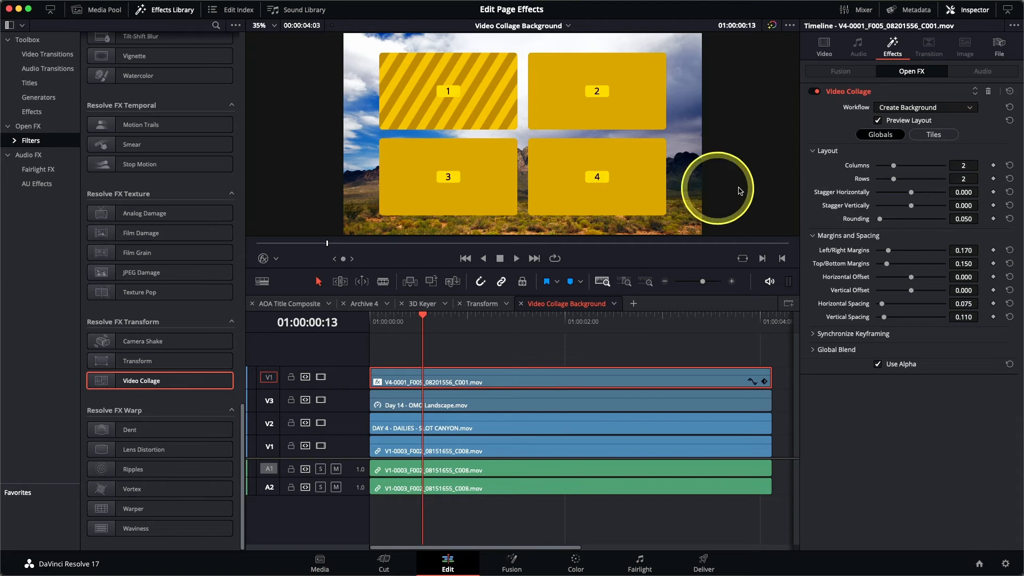
Switch to the collage's tile settings and make Tile 4 the active tile
{"action": "left_click", "coordinate": [938, 135]}
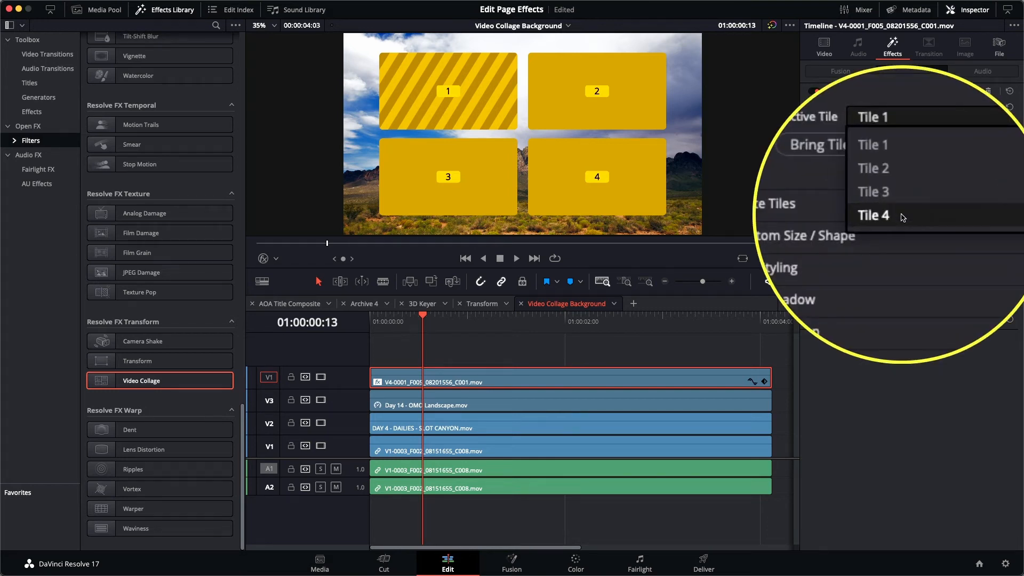
{"action": "left_click", "coordinate": [903, 215]}
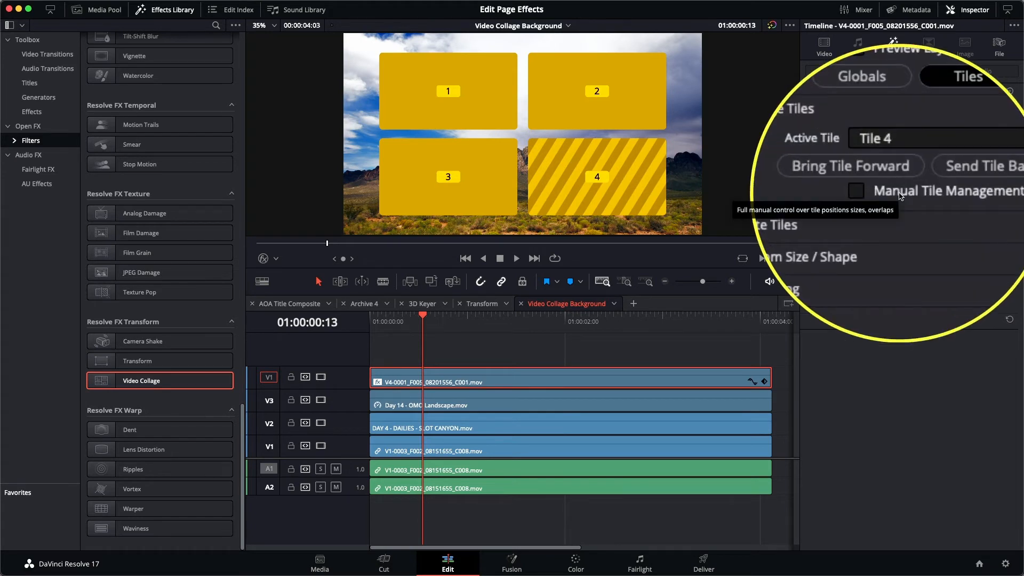
Turn on Manual Tile Management and delete Tile 4 from the collage
{"action": "left_click", "coordinate": [899, 194]}
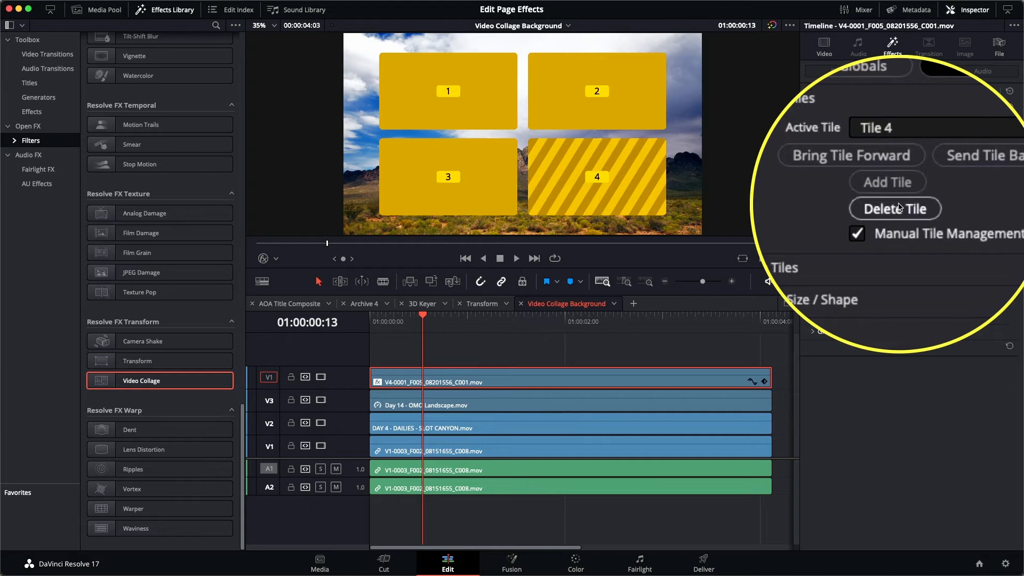
{"action": "left_click", "coordinate": [898, 206]}
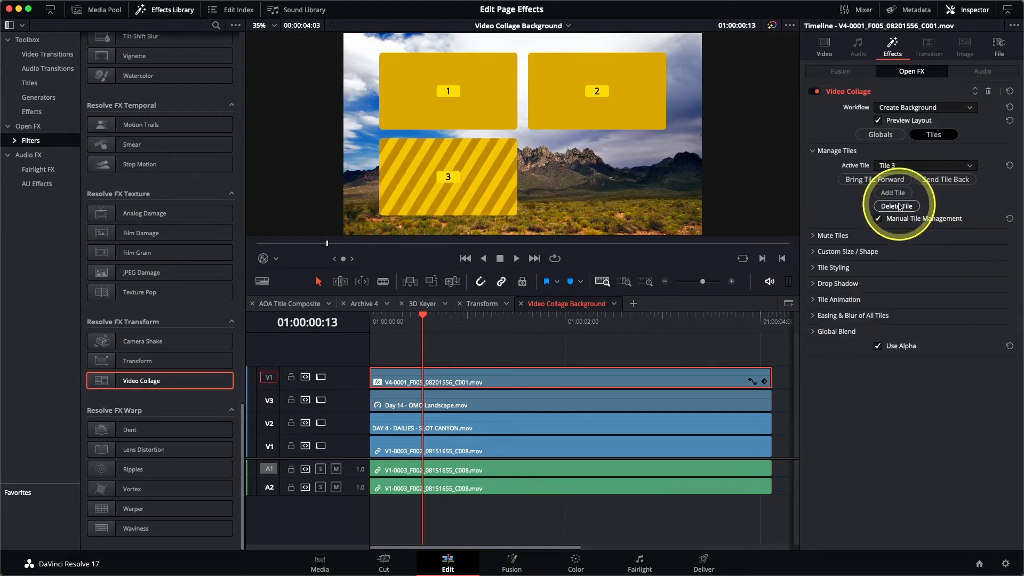
Make Tile 2 the active tile and extend it down to span End Row 2
{"action": "left_click", "coordinate": [895, 166]}
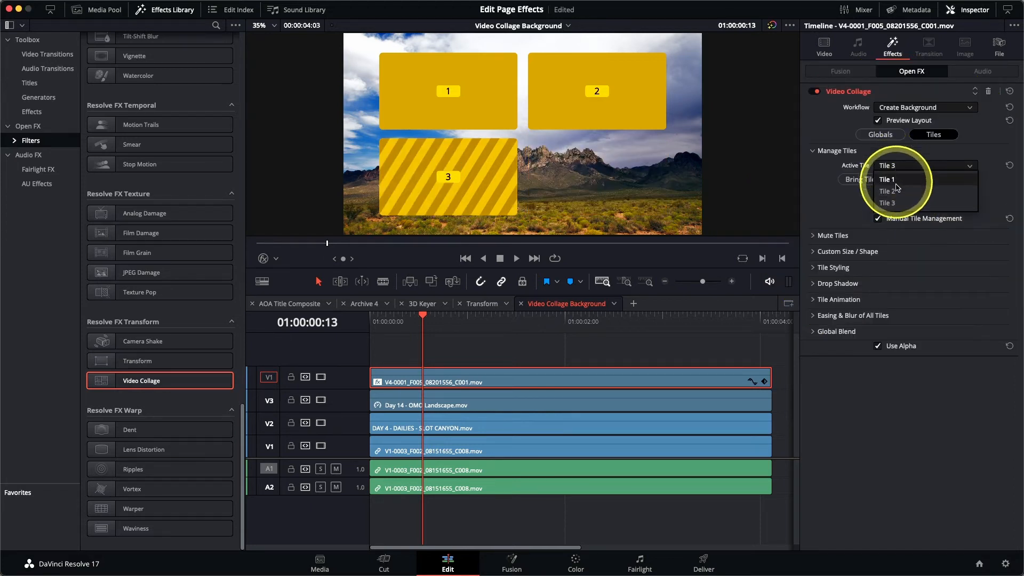
{"action": "left_click", "coordinate": [897, 193]}
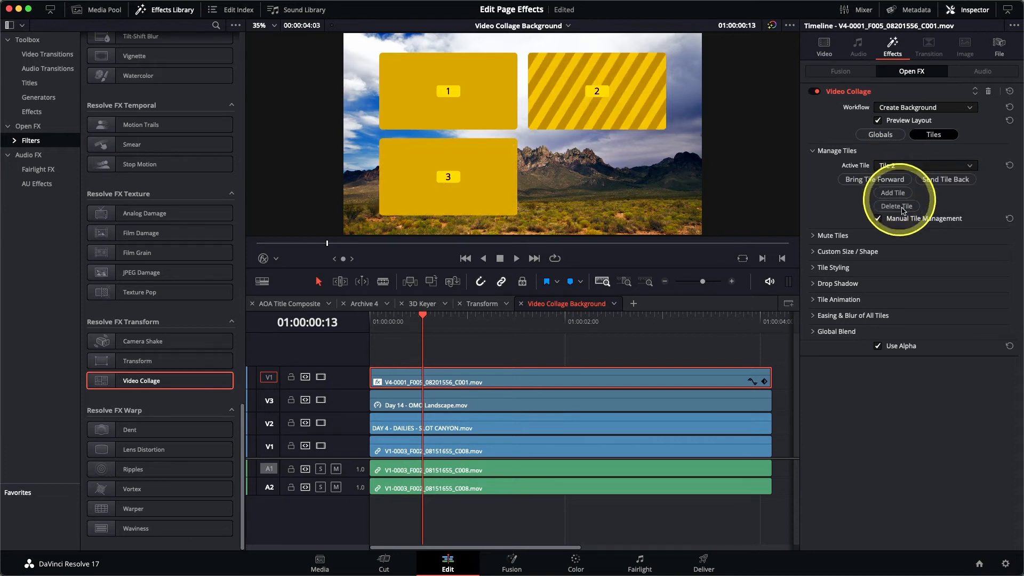
{"action": "left_click", "coordinate": [814, 255]}
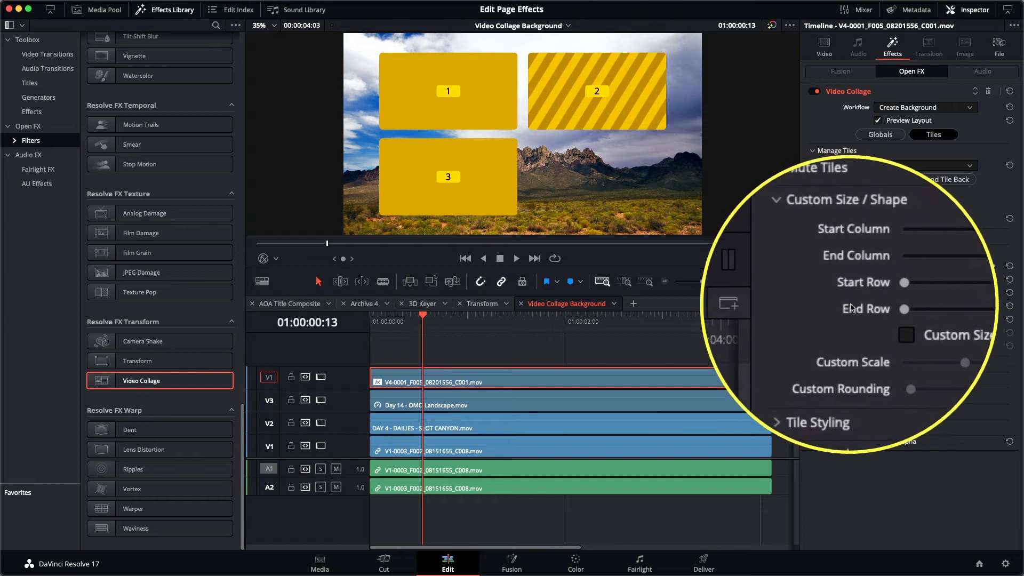
{"action": "left_click_drag", "start_coordinate": [877, 309], "coordinate": [926, 310]}
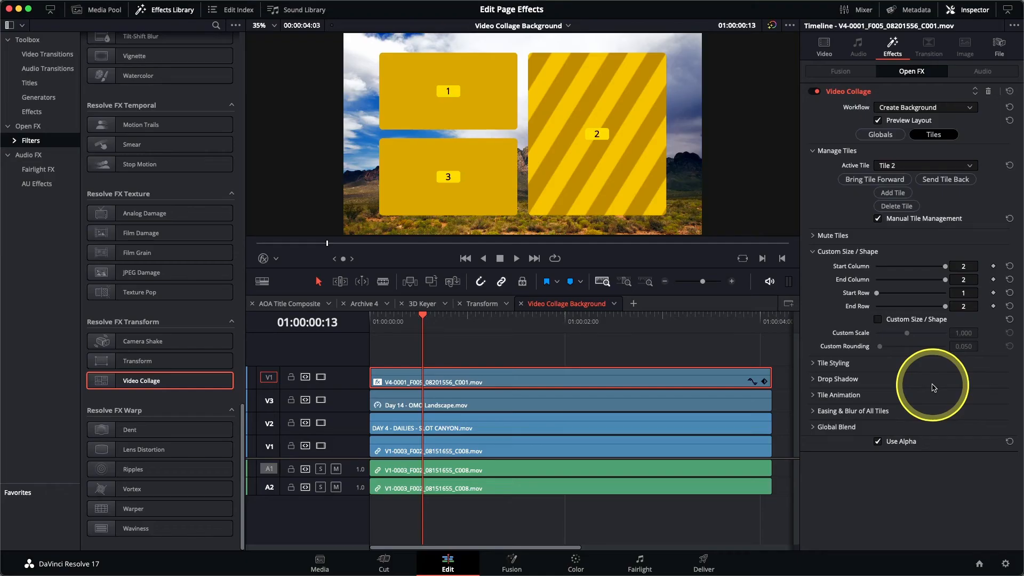
Set the tile border to 0.025 and change the tile colour to bright green
{"action": "left_click", "coordinate": [813, 363]}
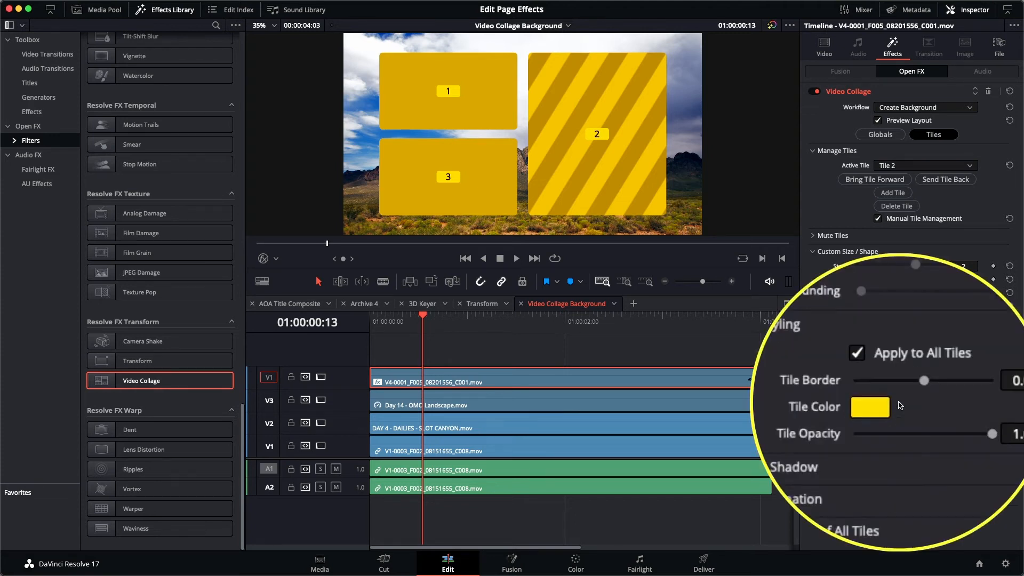
{"action": "left_click_drag", "start_coordinate": [911, 394], "coordinate": [914, 394]}
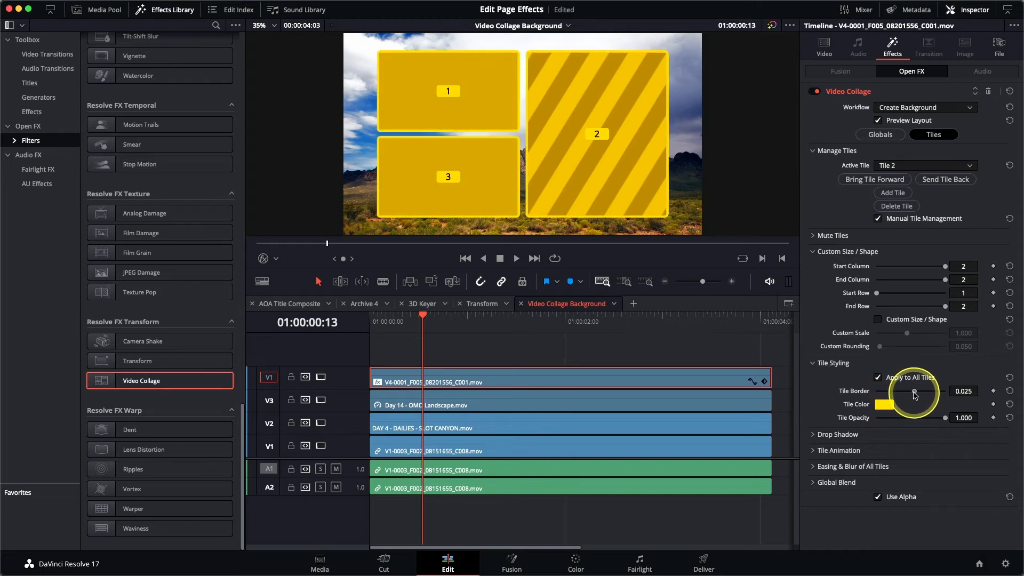
{"action": "left_click", "coordinate": [885, 407]}
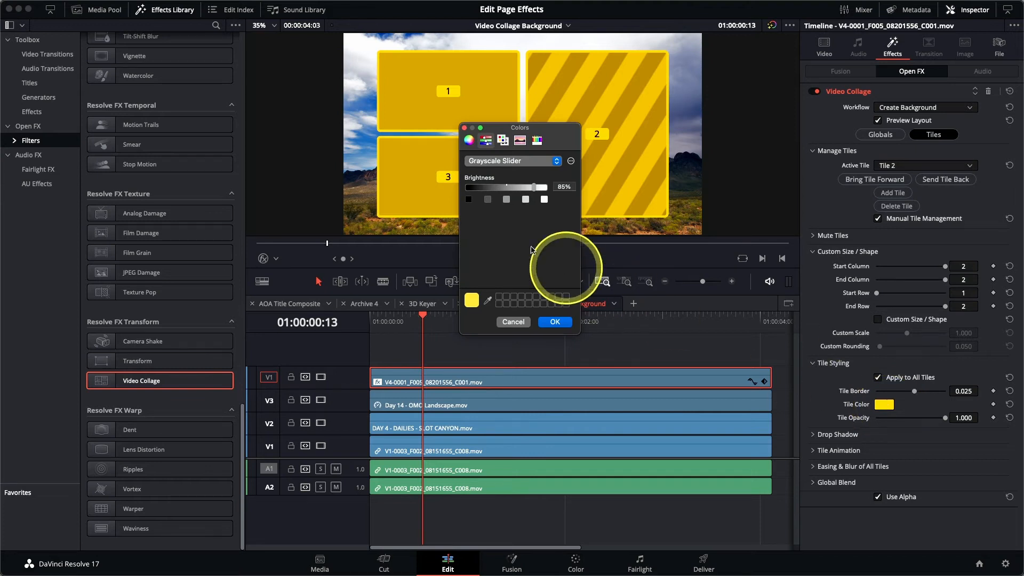
{"action": "left_click", "coordinate": [468, 143]}
{"action": "left_click_drag", "start_coordinate": [529, 193], "coordinate": [517, 177]}
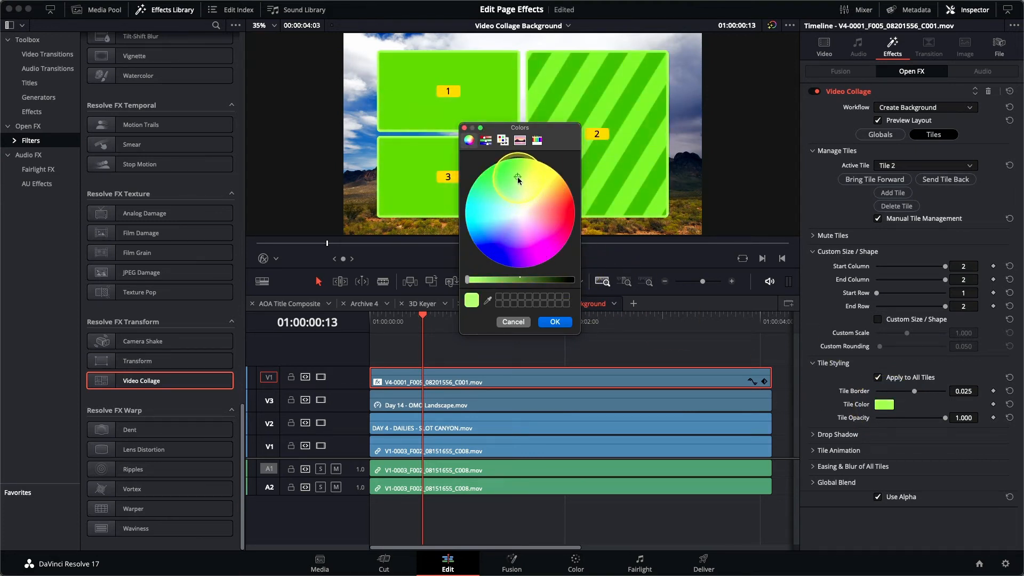
{"action": "left_click", "coordinate": [555, 322]}
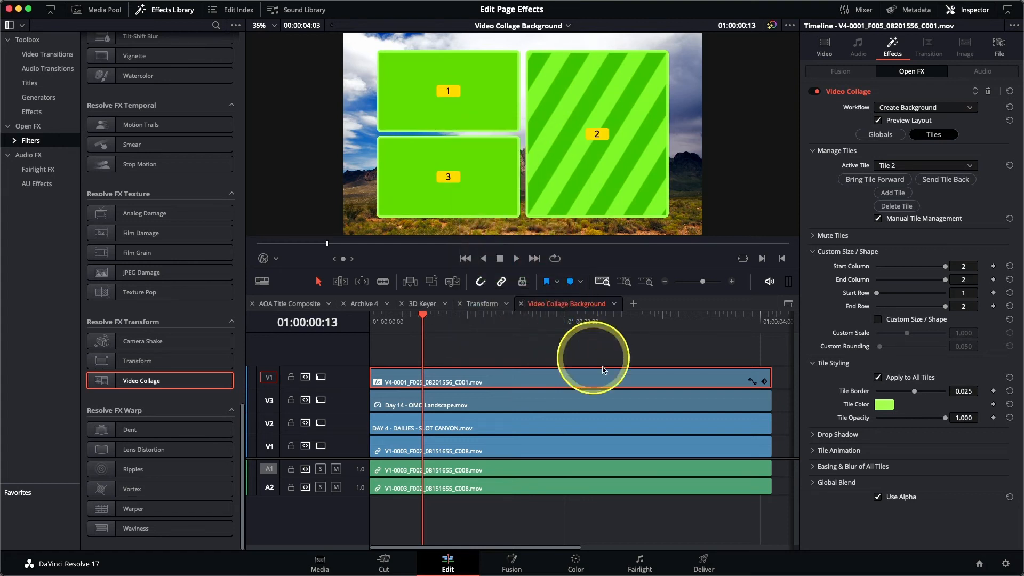
Add a drop shadow to the tiles with strength 0.581, angle 74, distance 0.033 and blur 0.496
{"action": "left_click", "coordinate": [813, 435]}
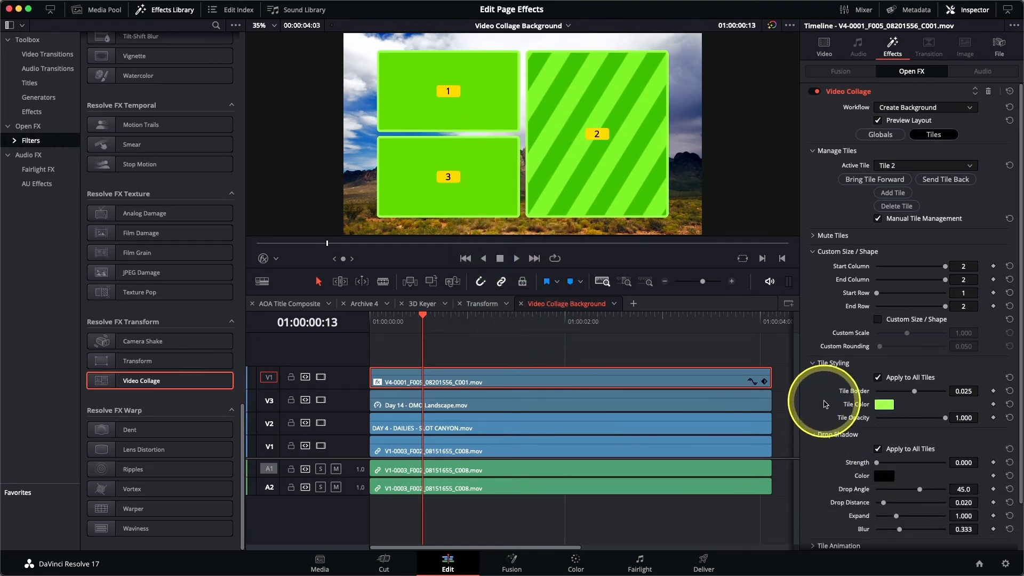
{"action": "scroll", "coordinate": [816, 421], "scroll_direction": "down", "scroll_amount": 2}
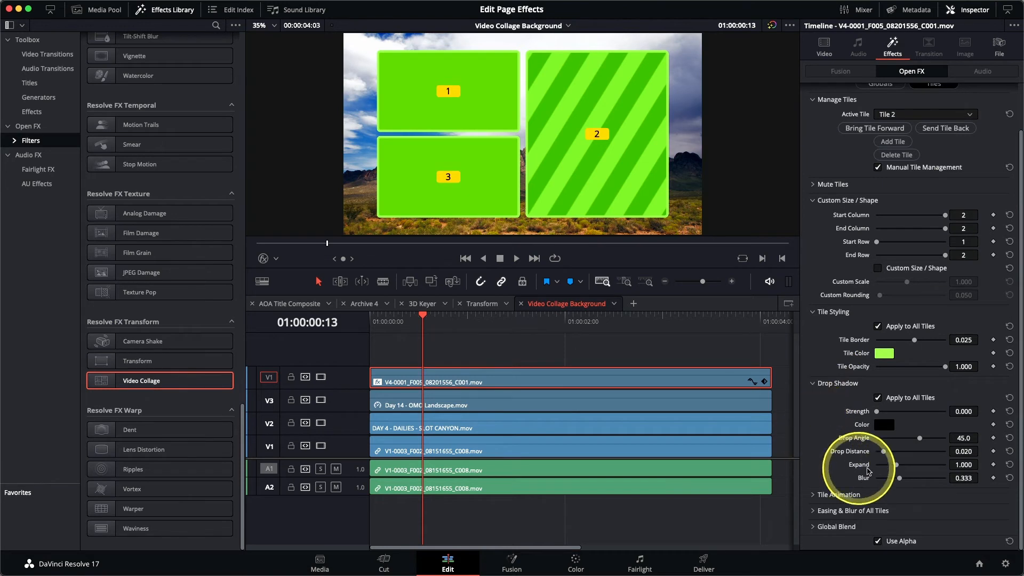
{"action": "left_click_drag", "start_coordinate": [878, 416], "coordinate": [917, 416]}
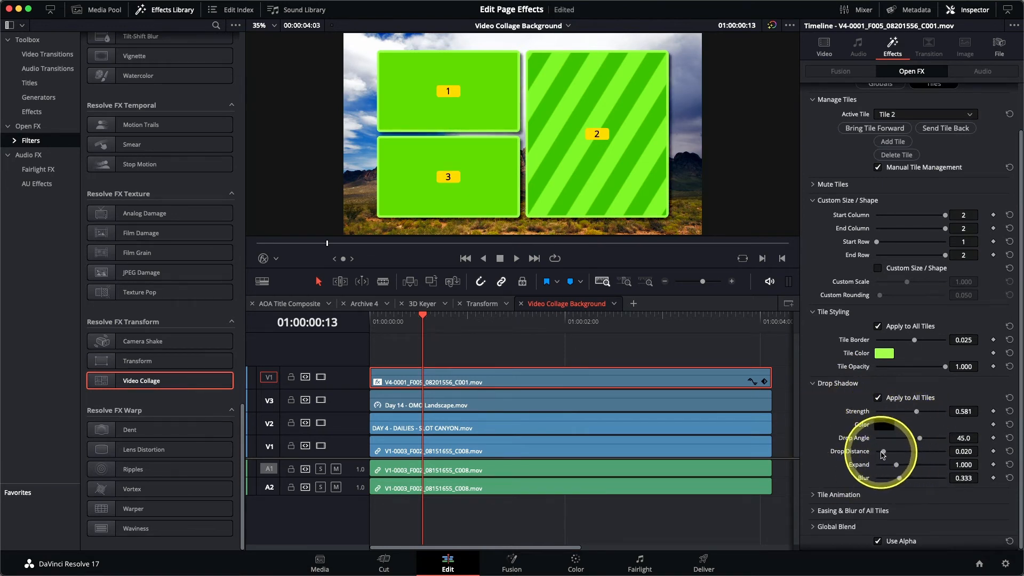
{"action": "left_click_drag", "start_coordinate": [882, 451], "coordinate": [923, 439]}
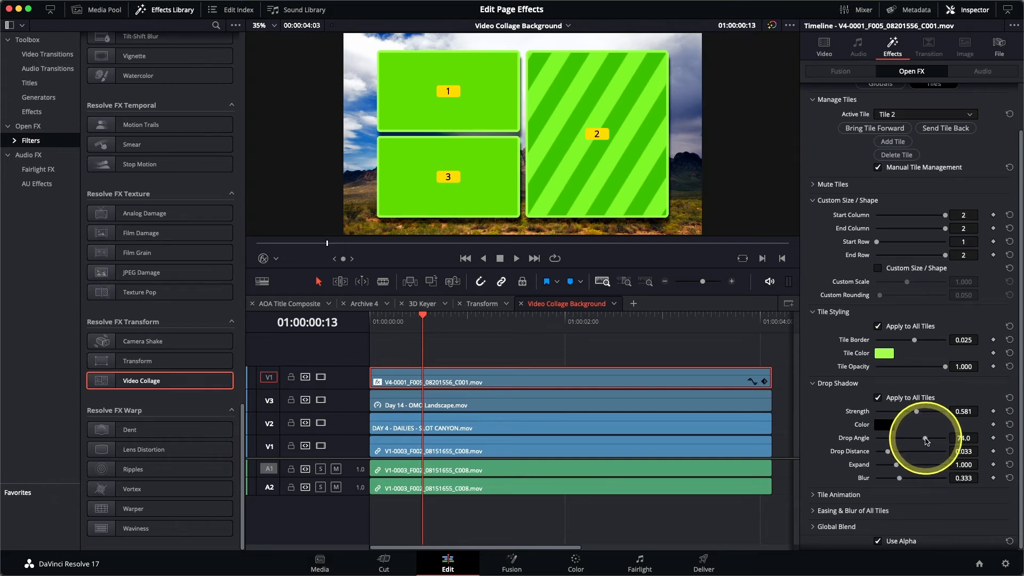
{"action": "left_click_drag", "start_coordinate": [900, 481], "coordinate": [905, 481]}
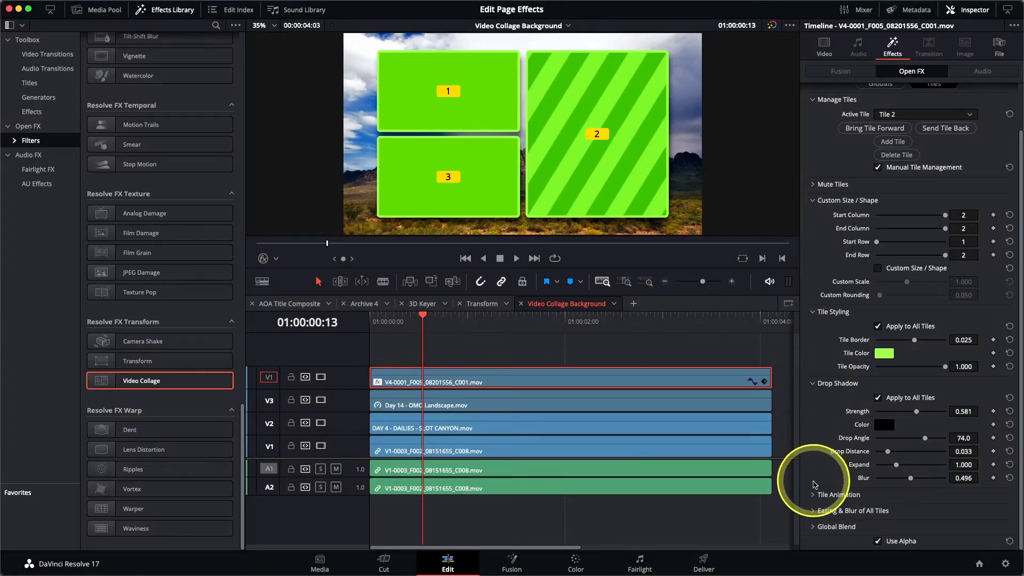
Set the tile animation to Intro Only with a Fade effect and a duration of 23
{"action": "left_click", "coordinate": [816, 494]}
{"action": "scroll", "coordinate": [825, 452], "scroll_direction": "down", "scroll_amount": 3}
{"action": "scroll", "coordinate": [825, 453], "scroll_direction": "down", "scroll_amount": 1}
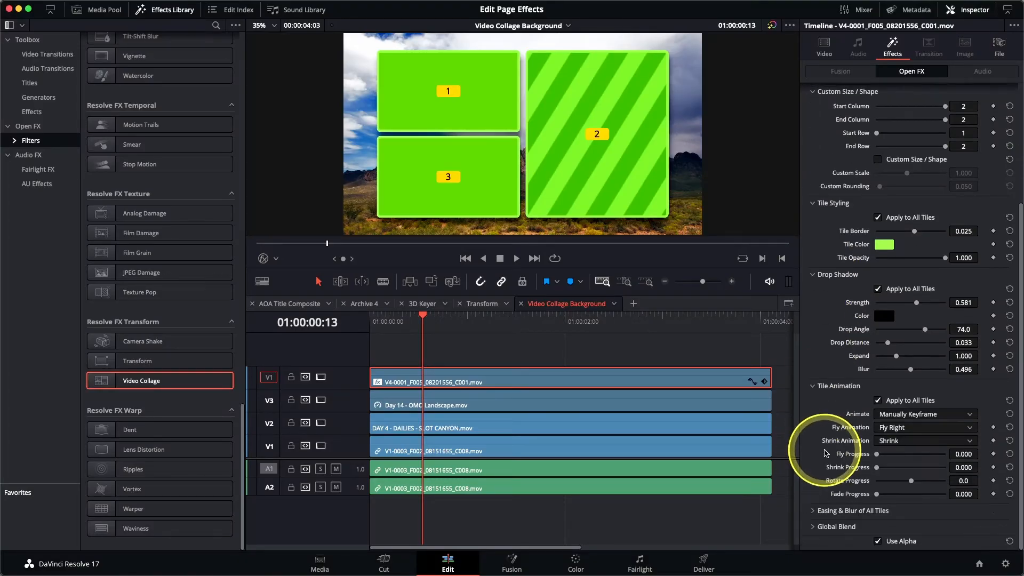
{"action": "left_click", "coordinate": [911, 418]}
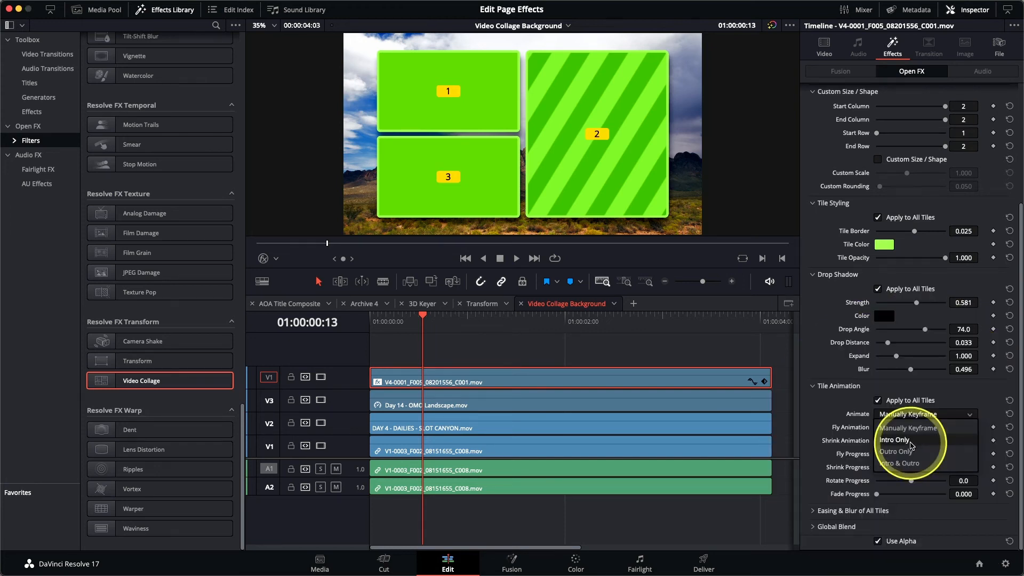
{"action": "left_click", "coordinate": [894, 440]}
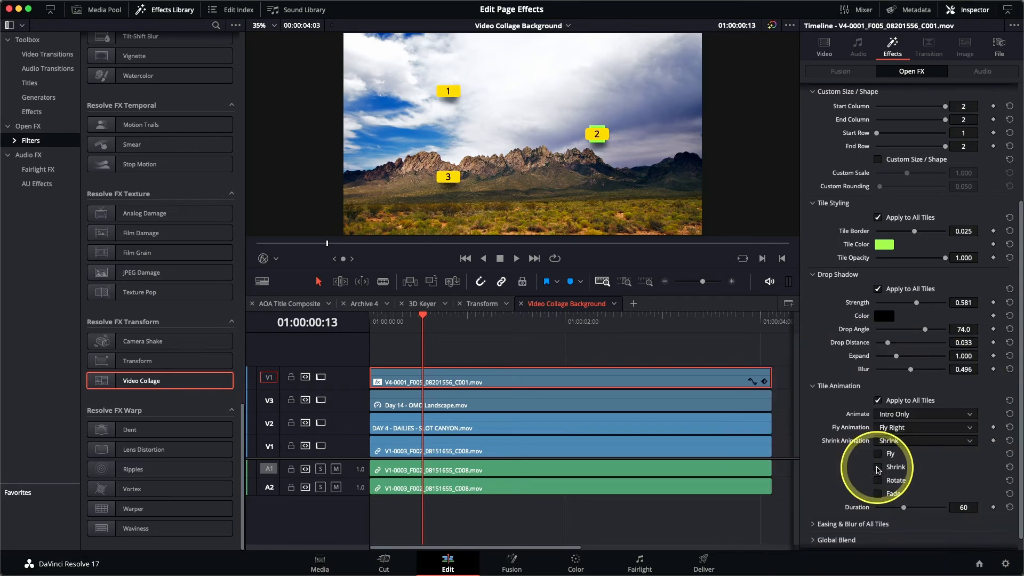
{"action": "left_click", "coordinate": [877, 467]}
{"action": "left_click", "coordinate": [877, 493]}
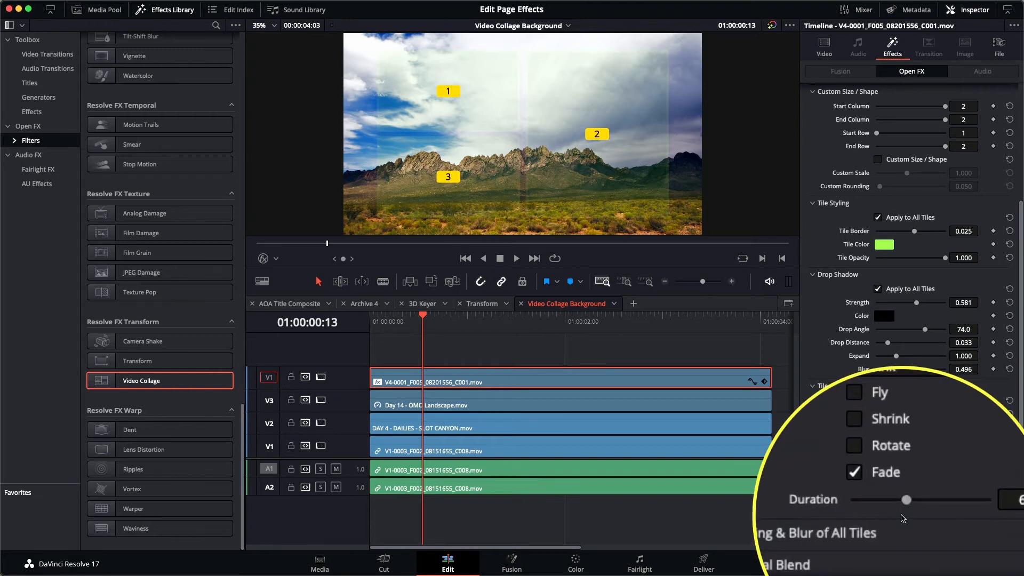
{"action": "left_click_drag", "start_coordinate": [905, 513], "coordinate": [886, 516]}
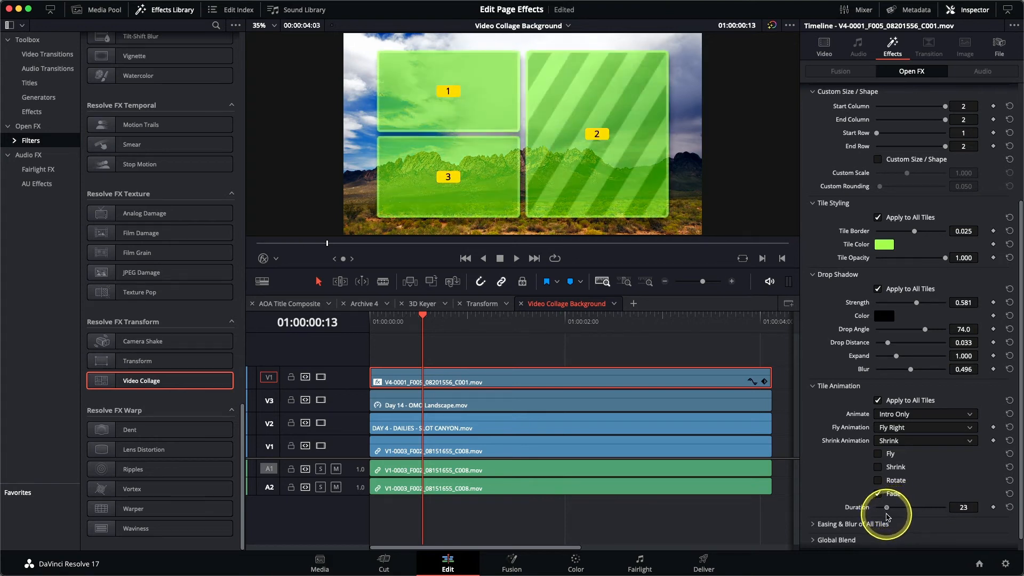
Turn off Preview Layout so the clips show inside the tiles
{"action": "left_click_drag", "start_coordinate": [422, 331], "coordinate": [373, 327]}
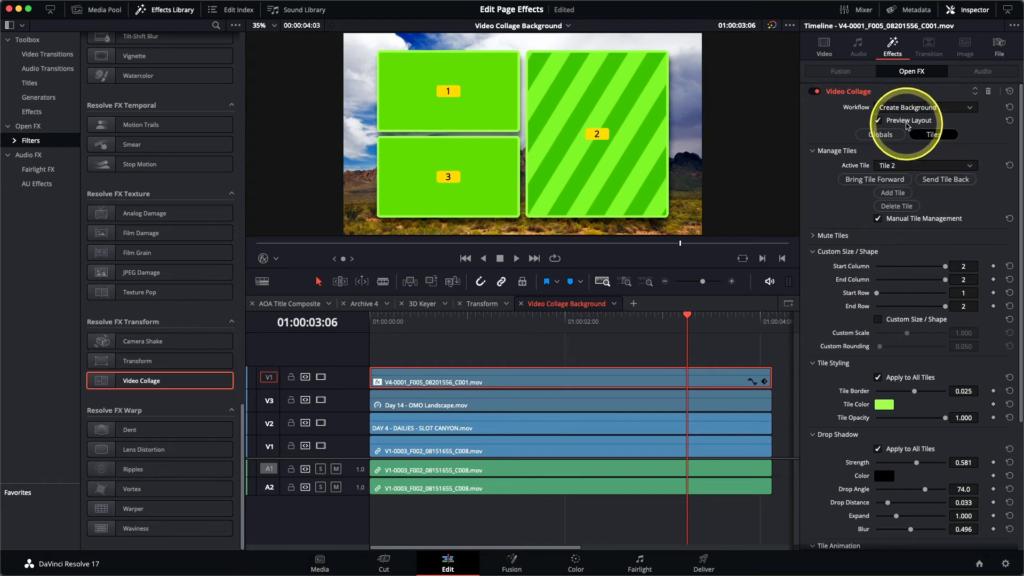
{"action": "left_click", "coordinate": [906, 122]}
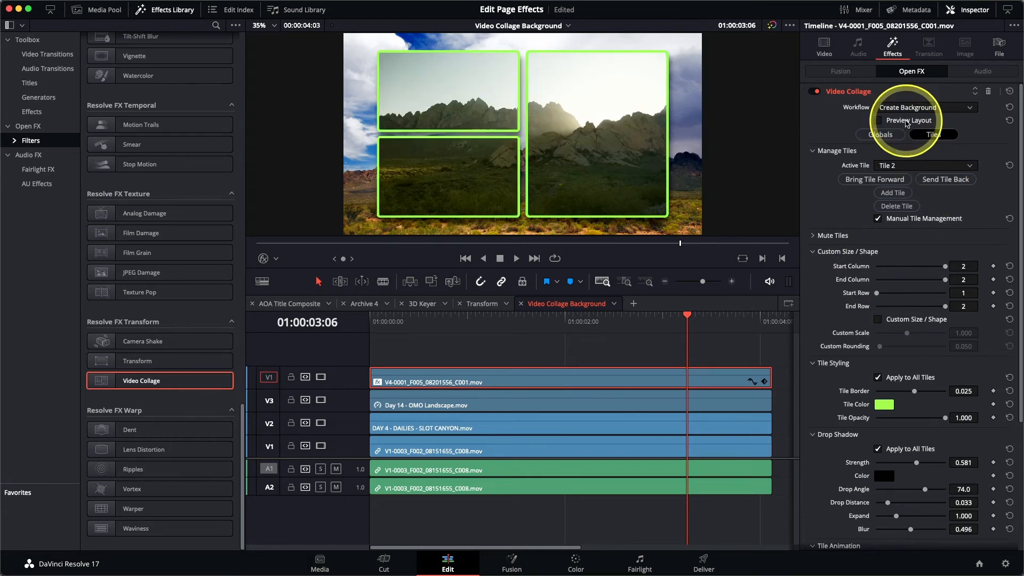
Scale the Day 14 - OMO Landscape clip to about 0.380 and move it into the upper-left tile
{"action": "left_click", "coordinate": [550, 400]}
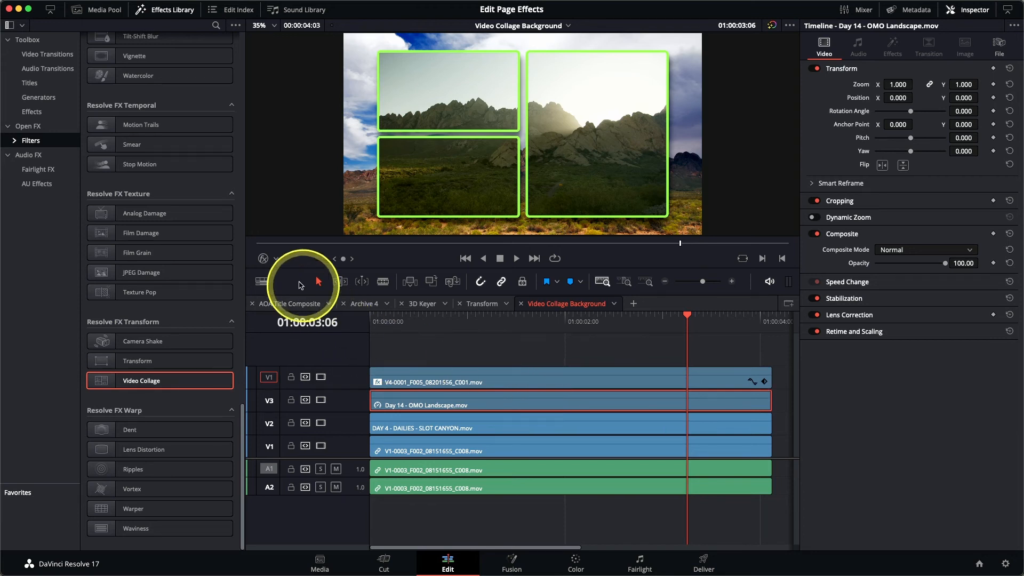
{"action": "left_click", "coordinate": [275, 258]}
{"action": "left_click", "coordinate": [280, 276]}
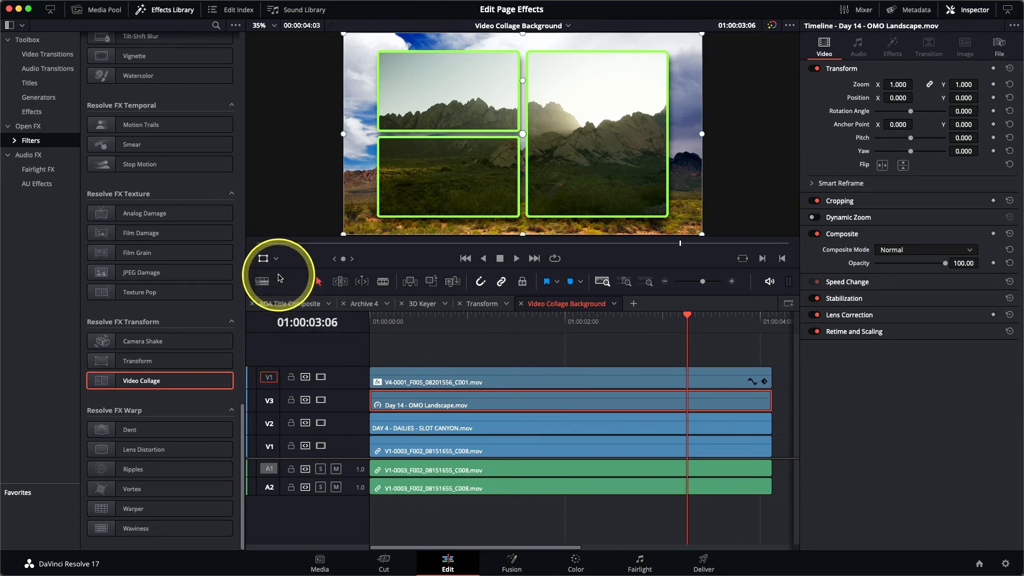
{"action": "left_click_drag", "start_coordinate": [343, 36], "coordinate": [416, 99]}
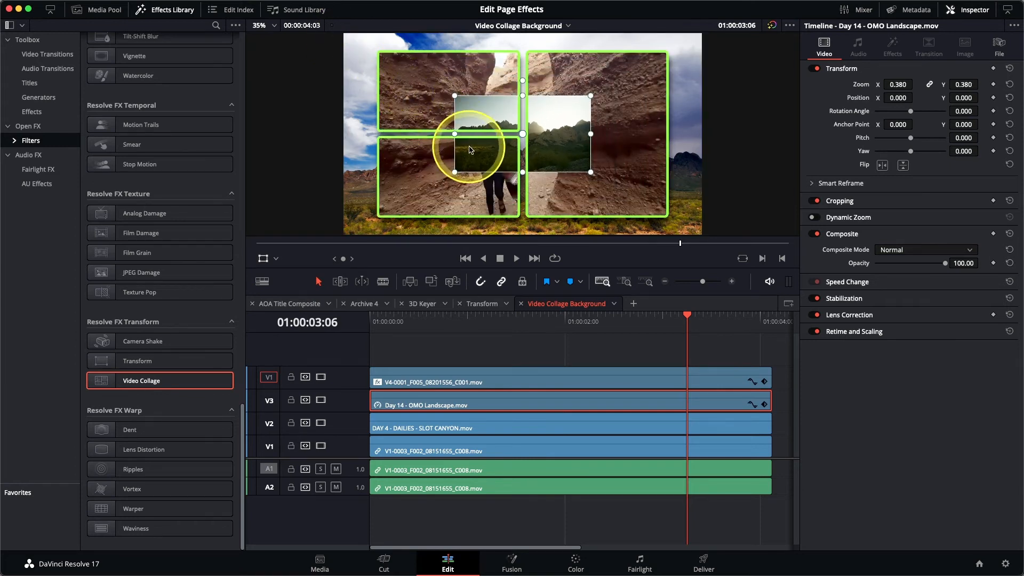
{"action": "left_click_drag", "start_coordinate": [469, 149], "coordinate": [426, 121]}
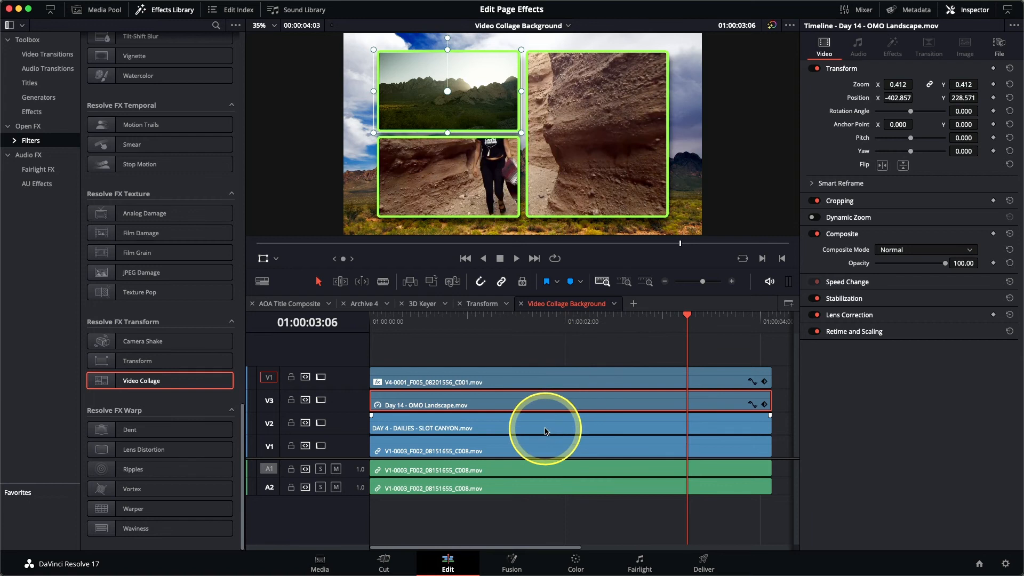
Scale the DAY 4 - DAILIES - SLOT CANYON clip to 0.550 and position it in the lower-left tile
{"action": "left_click", "coordinate": [545, 431]}
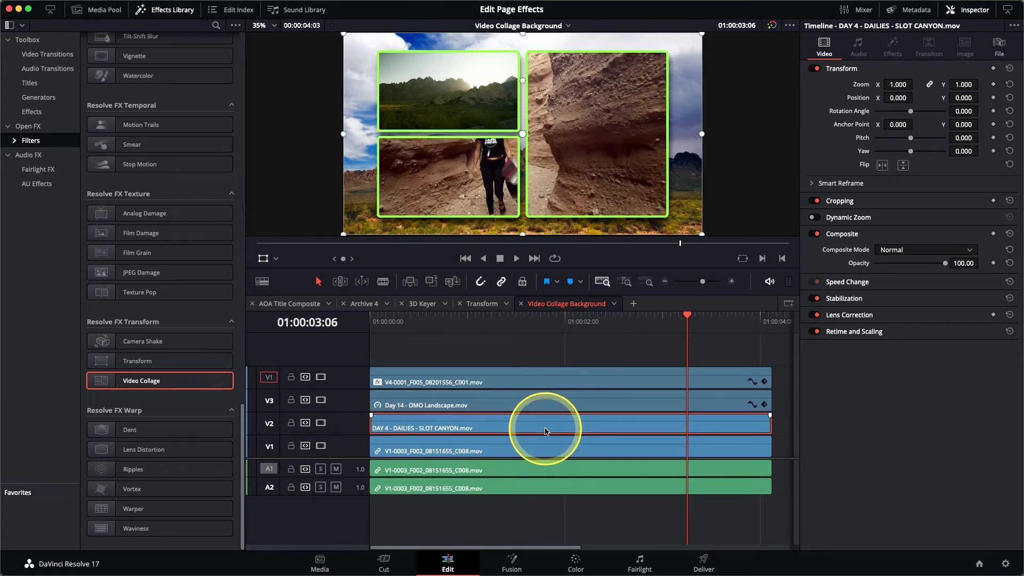
{"action": "left_click_drag", "start_coordinate": [702, 235], "coordinate": [537, 193]}
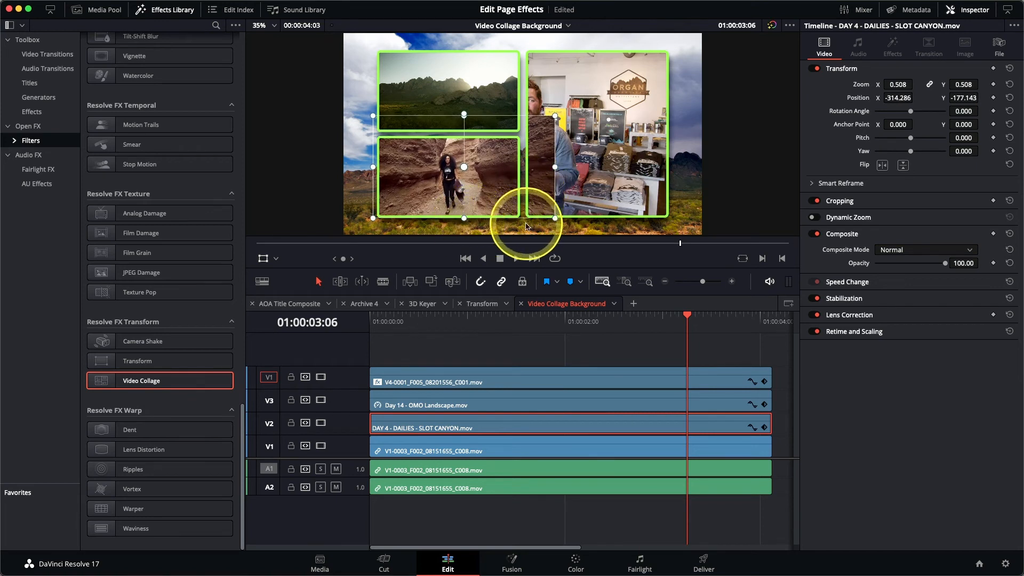
{"action": "left_click_drag", "start_coordinate": [555, 219], "coordinate": [562, 226]}
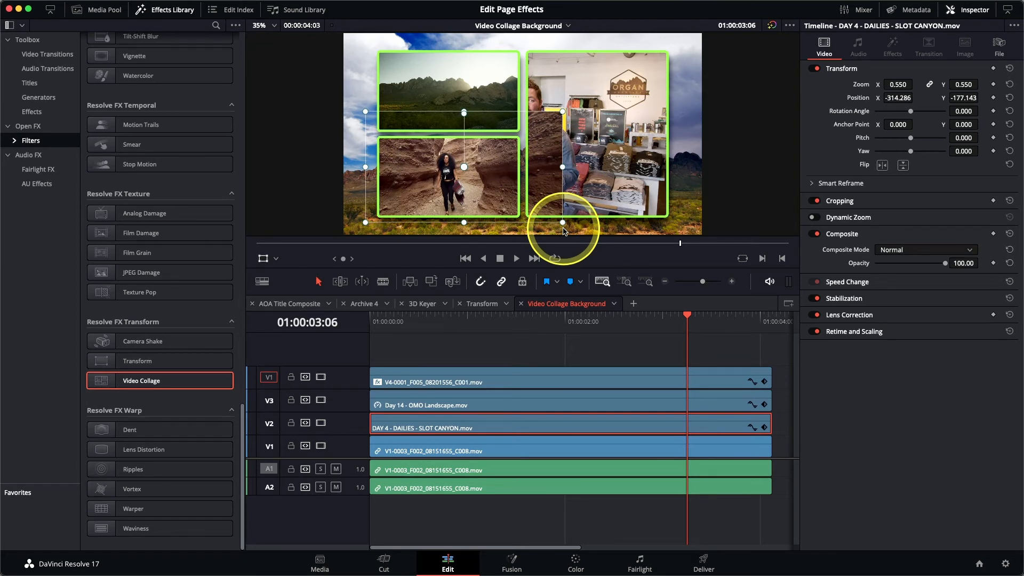
Crop the Slot Canyon clip's right, top and left edges to fit the lower-left tile
{"action": "left_click", "coordinate": [276, 259]}
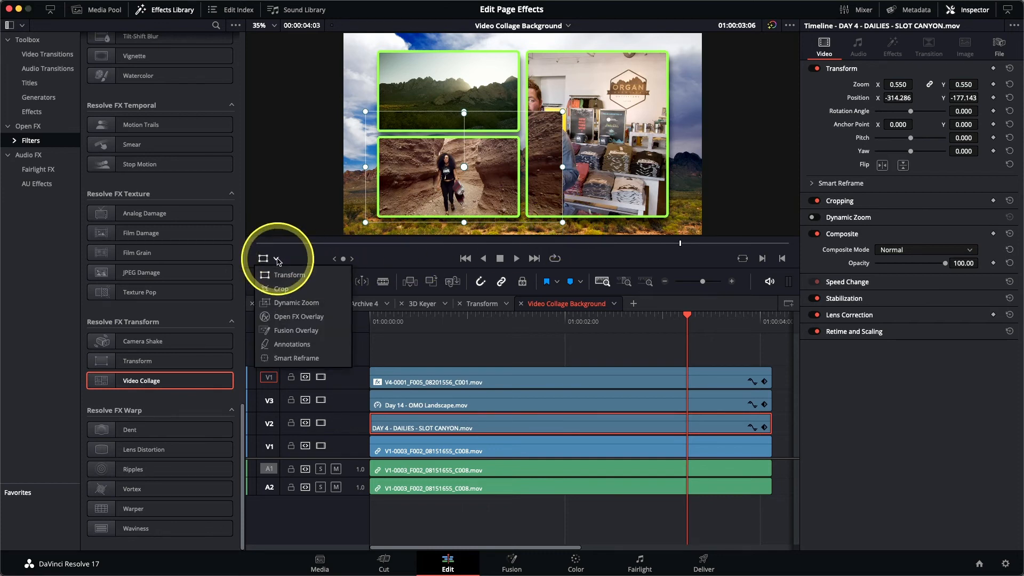
{"action": "left_click", "coordinate": [288, 293]}
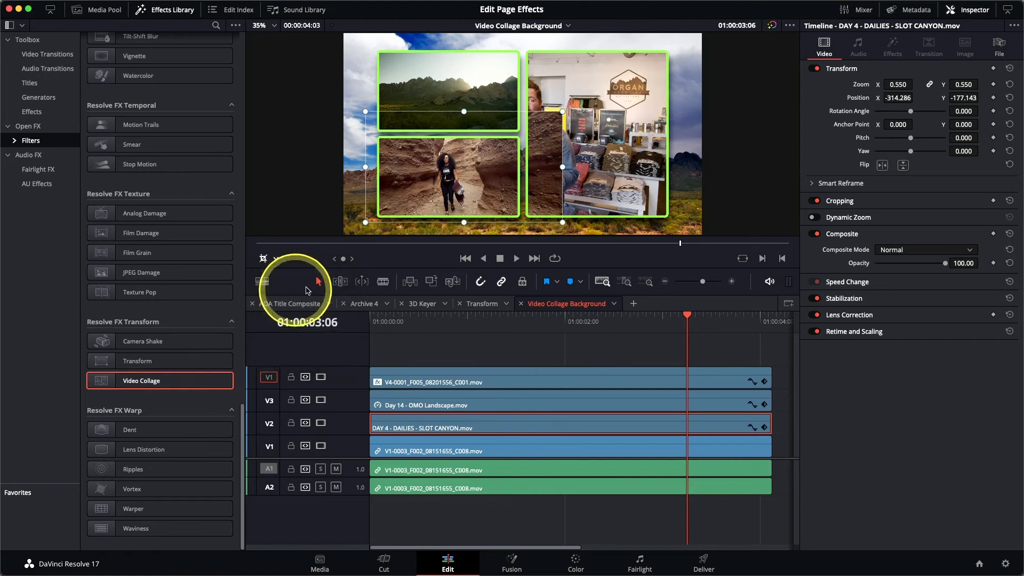
{"action": "left_click_drag", "start_coordinate": [562, 169], "coordinate": [525, 168]}
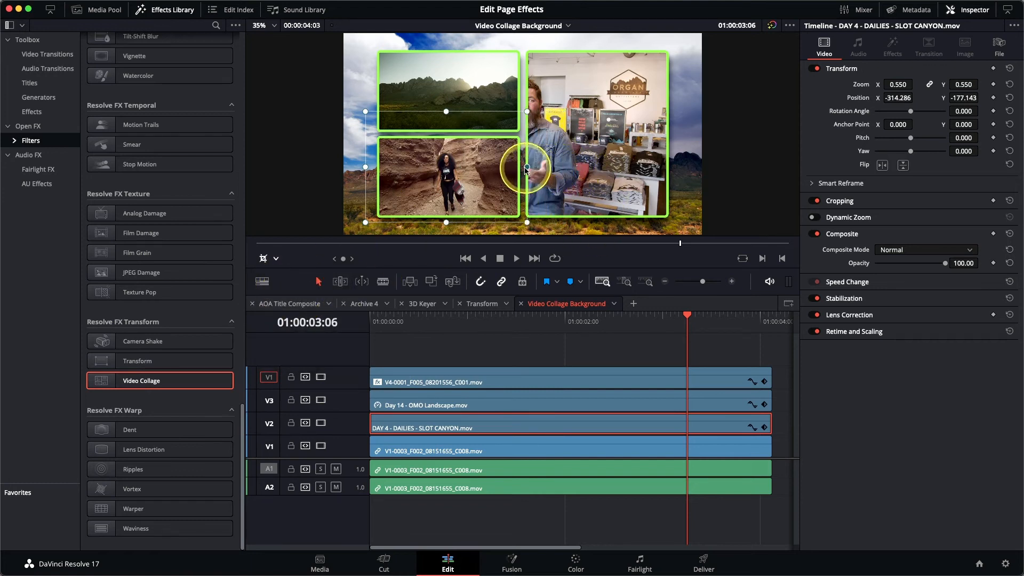
{"action": "left_click_drag", "start_coordinate": [443, 111], "coordinate": [443, 121]}
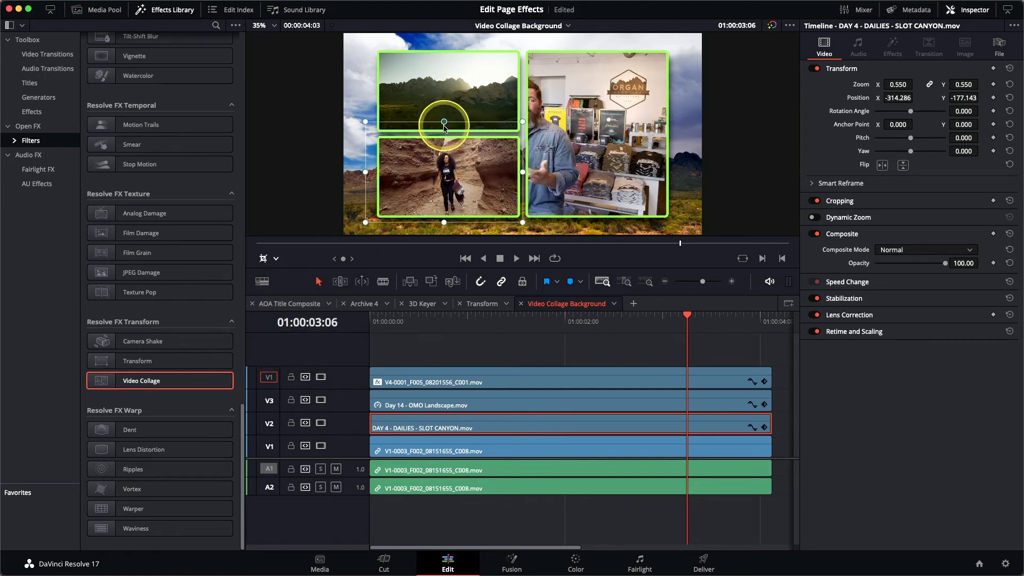
{"action": "left_click_drag", "start_coordinate": [365, 178], "coordinate": [373, 178]}
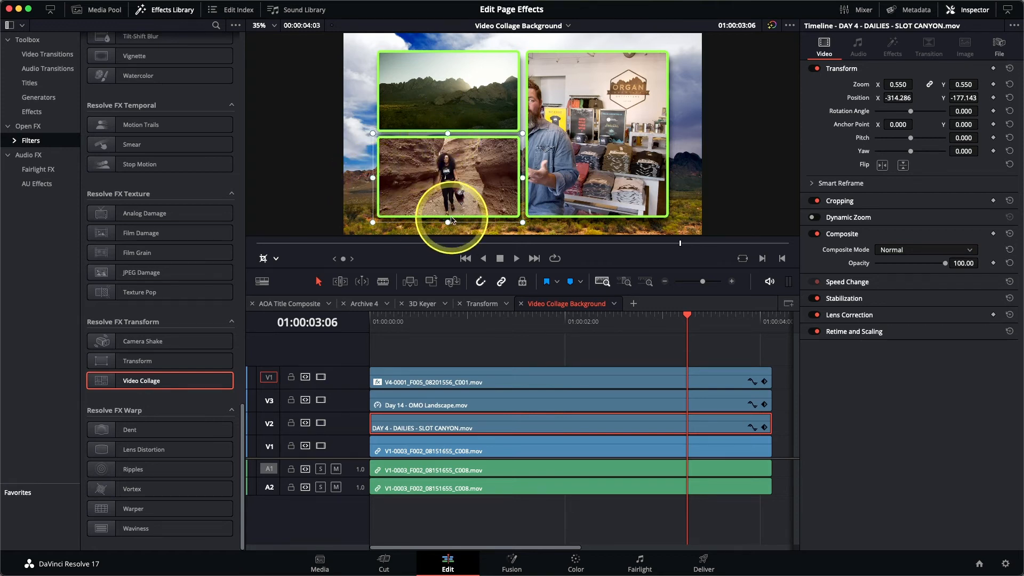
Scale the V1 presenter clip to 1.185 and position it inside the right-hand tile
{"action": "left_click", "coordinate": [519, 447]}
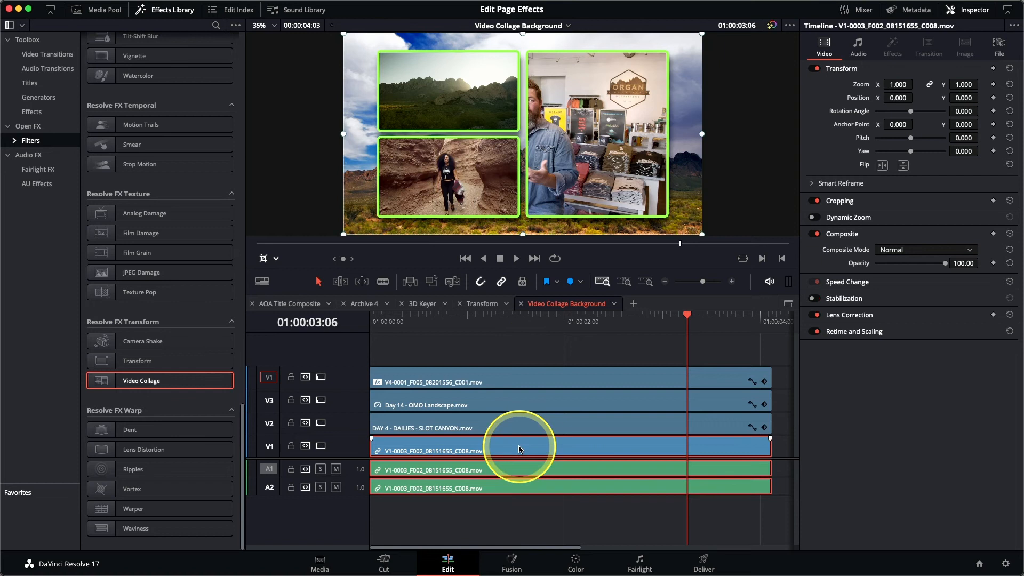
{"action": "left_click", "coordinate": [267, 257]}
{"action": "left_click", "coordinate": [281, 272]}
{"action": "left_click_drag", "start_coordinate": [590, 155], "coordinate": [668, 151]}
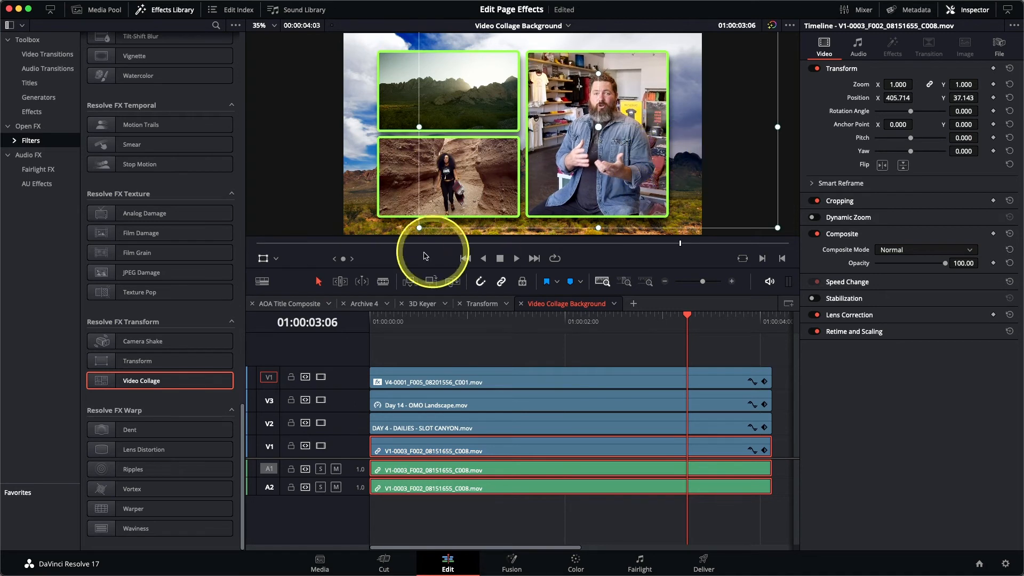
{"action": "left_click_drag", "start_coordinate": [420, 229], "coordinate": [384, 251]}
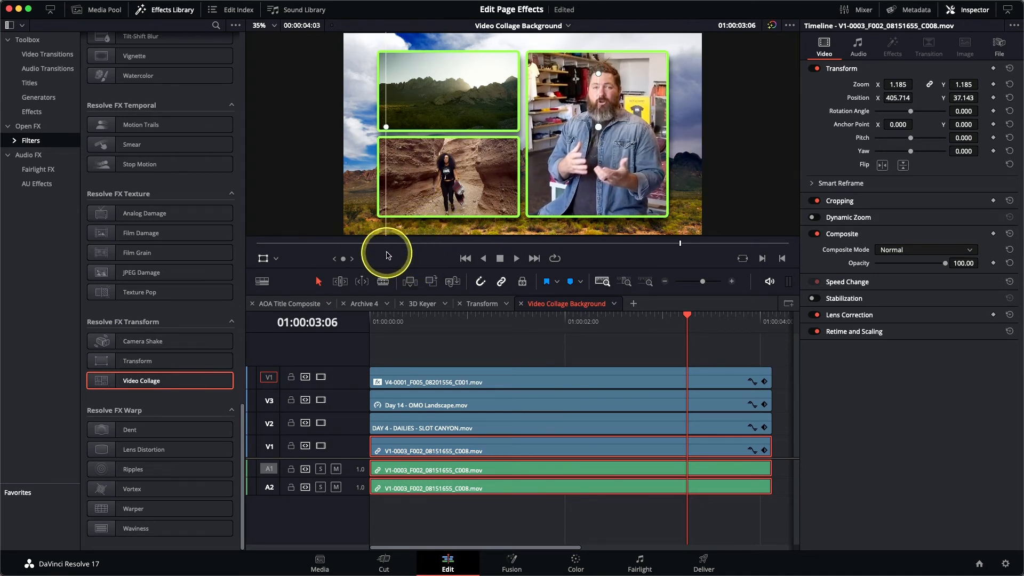
{"action": "left_click_drag", "start_coordinate": [600, 206], "coordinate": [595, 206]}
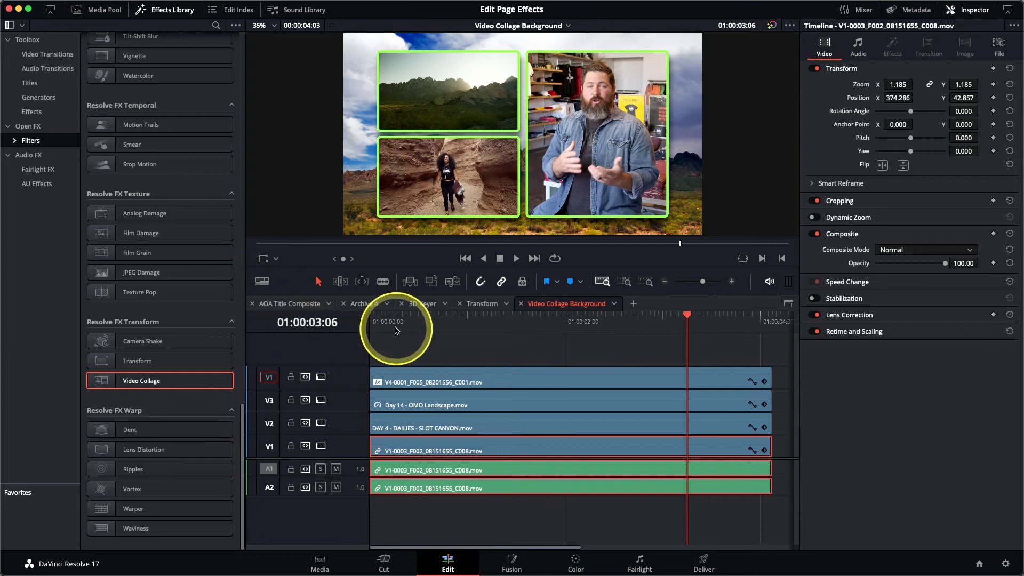
Play back the background collage composite from the start
{"action": "left_click", "coordinate": [371, 320]}
{"action": "key", "text": "space"}
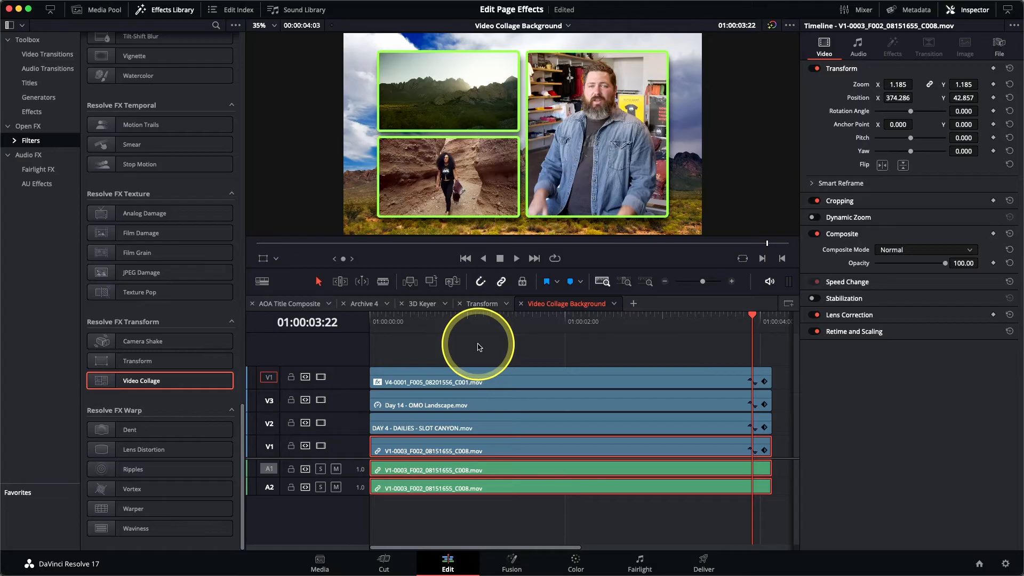
Switch to the Video Collage Tiles timeline and return the playhead to its start
{"action": "left_click", "coordinate": [537, 27]}
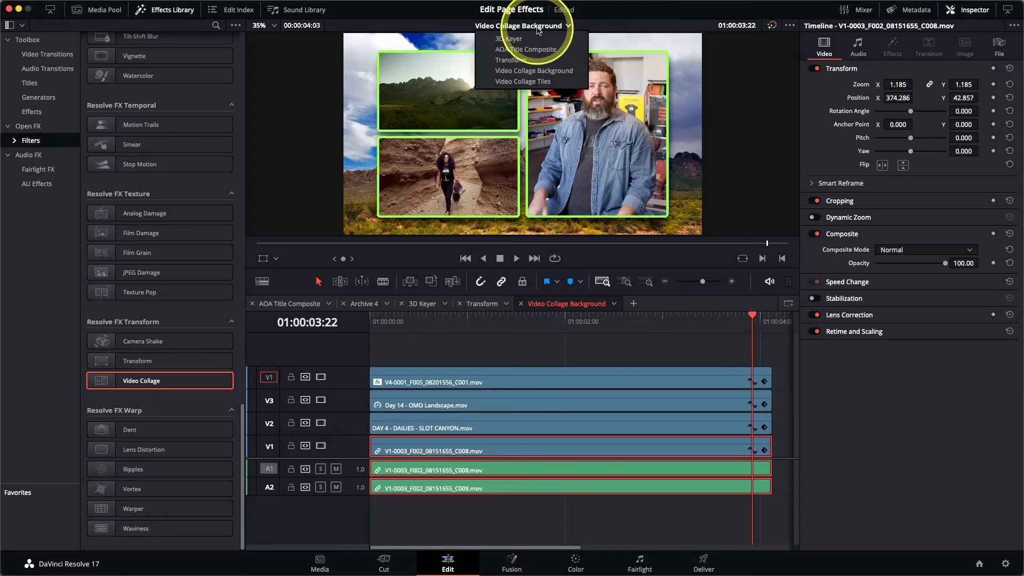
{"action": "left_click", "coordinate": [538, 88]}
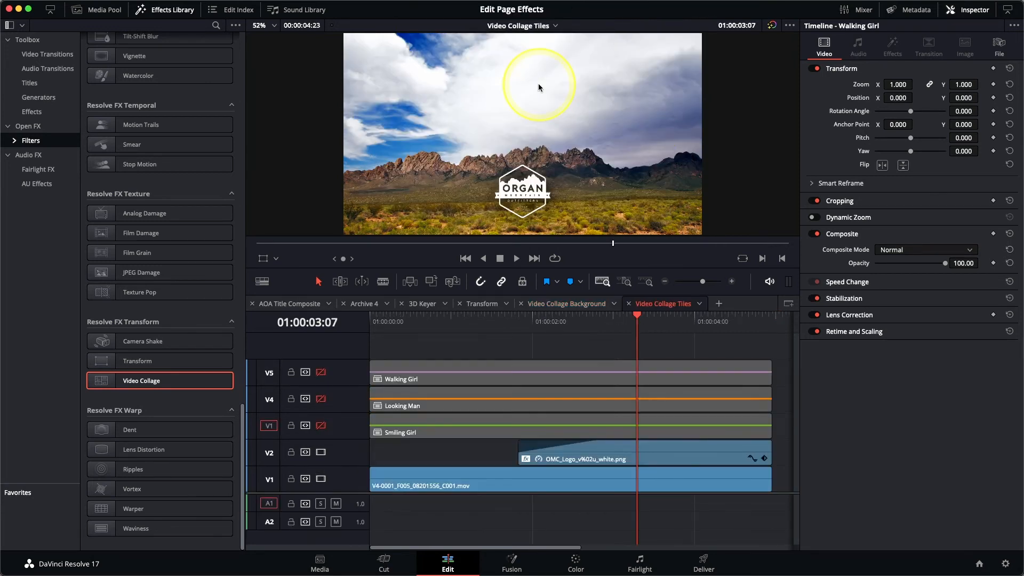
{"action": "left_click", "coordinate": [566, 326]}
{"action": "left_click_drag", "start_coordinate": [568, 330], "coordinate": [427, 332]}
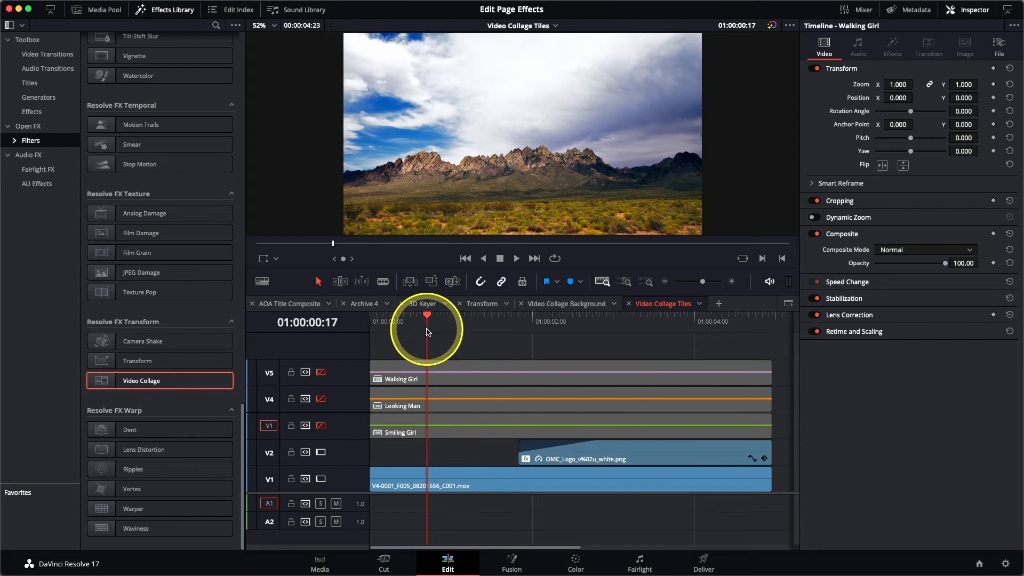
{"action": "left_click_drag", "start_coordinate": [424, 330], "coordinate": [372, 337]}
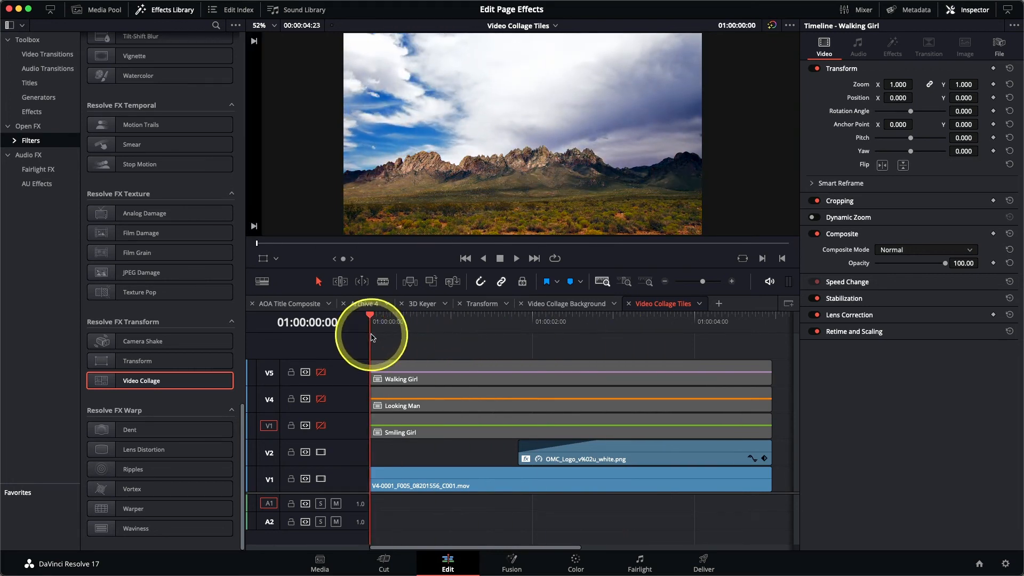
Enable the Smiling Girl track, briefly previewing the Looking Man and Walking Girl tracks before disabling them again
{"action": "left_click", "coordinate": [320, 425]}
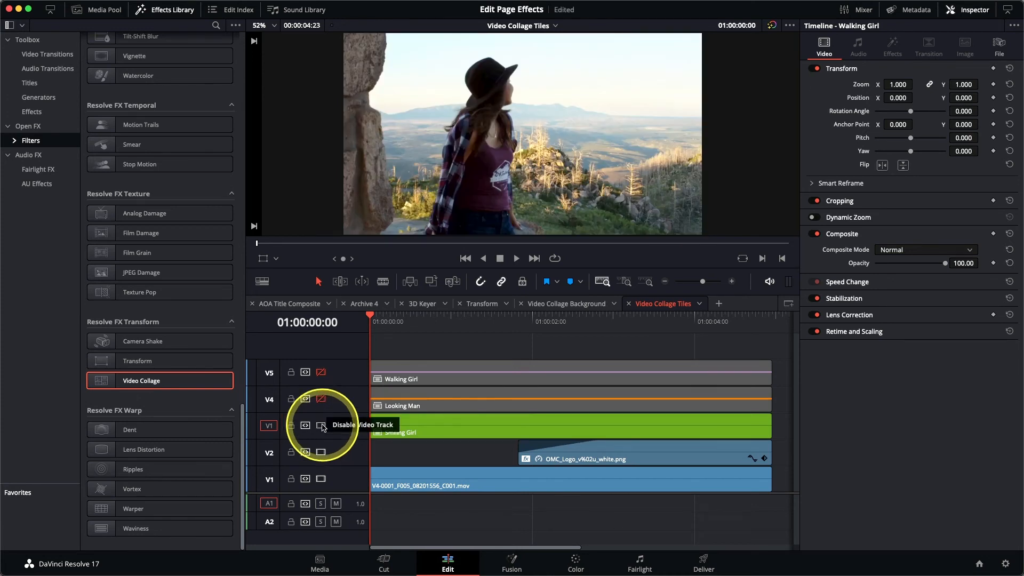
{"action": "mouse_move", "coordinate": [375, 319]}
{"action": "left_mouse_down"}
{"action": "mouse_move", "coordinate": [589, 325]}
{"action": "mouse_move", "coordinate": [370, 325]}
{"action": "left_mouse_up"}
{"action": "left_click", "coordinate": [320, 399]}
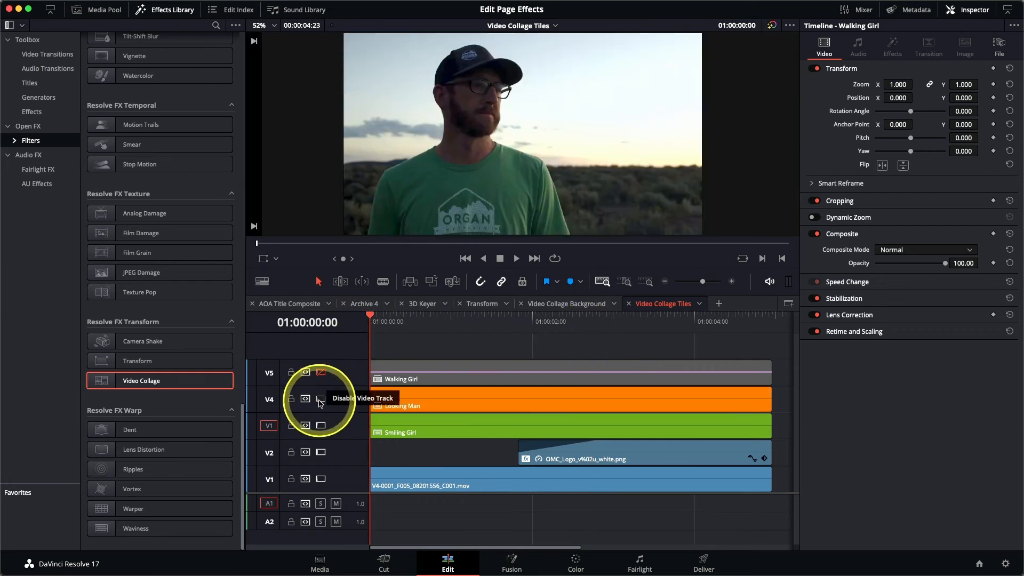
{"action": "left_click", "coordinate": [321, 372]}
{"action": "mouse_move", "coordinate": [381, 326]}
{"action": "left_mouse_down"}
{"action": "mouse_move", "coordinate": [542, 331]}
{"action": "mouse_move", "coordinate": [375, 327]}
{"action": "left_mouse_up"}
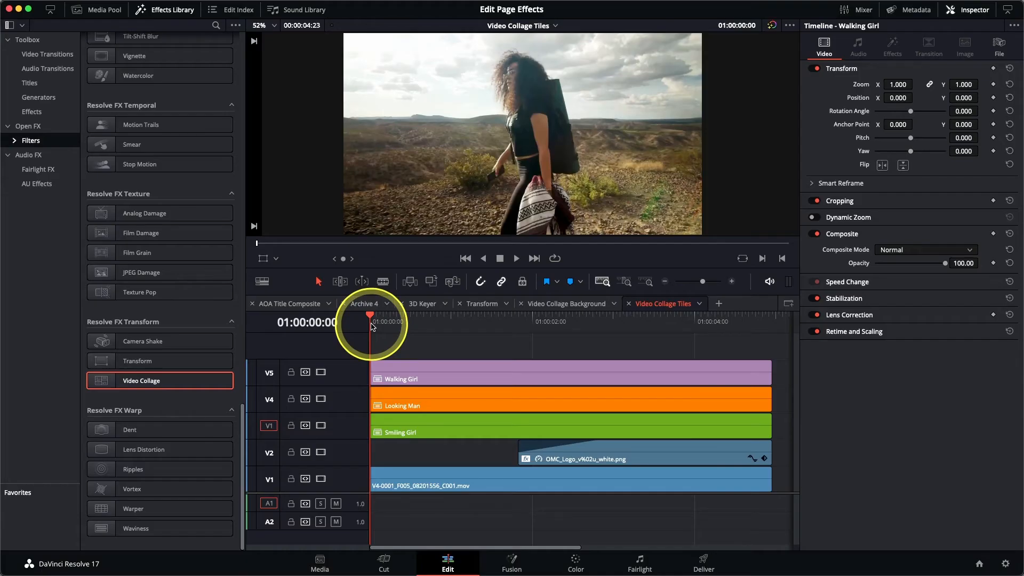
{"action": "left_click", "coordinate": [321, 372]}
{"action": "left_click", "coordinate": [321, 399]}
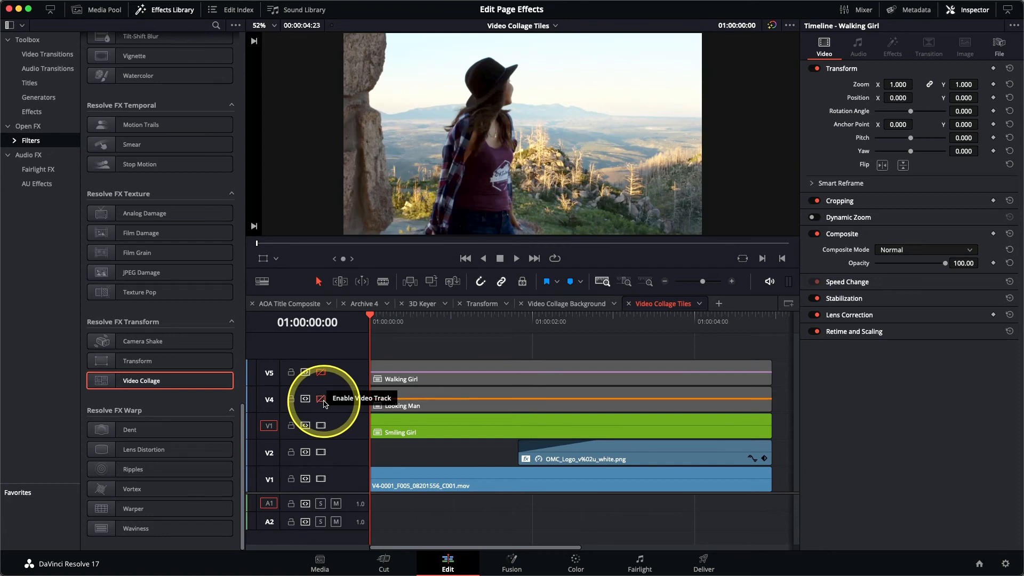
Apply the Video Collage effect to the Smiling Girl clip at 01:00:01:14
{"action": "left_click_drag", "start_coordinate": [389, 326], "coordinate": [498, 331]}
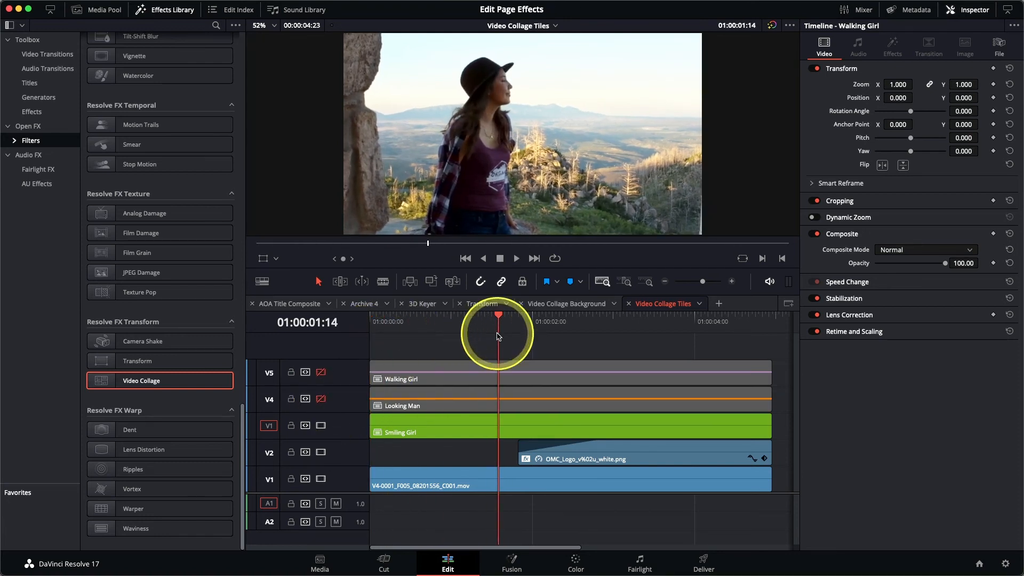
{"action": "left_click", "coordinate": [485, 436]}
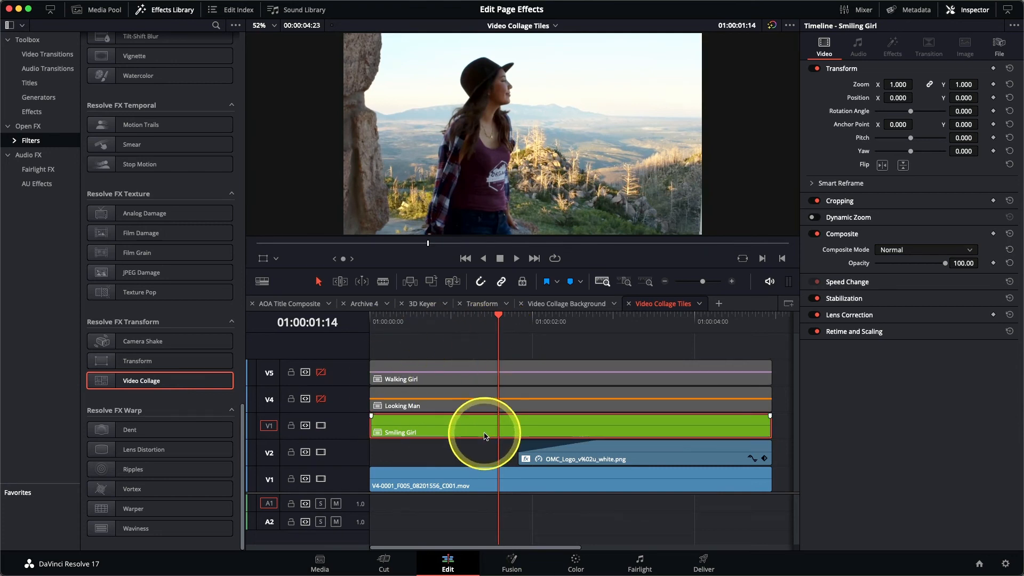
{"action": "double_click", "coordinate": [163, 380]}
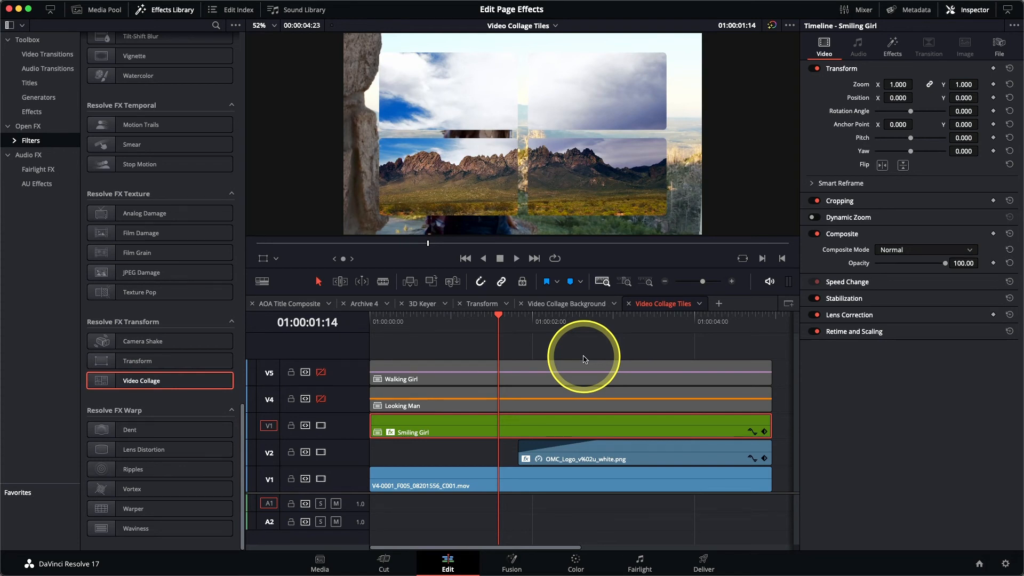
Set the Video Collage workflow on the Smiling Girl clip to Create Tile
{"action": "left_click", "coordinate": [892, 49]}
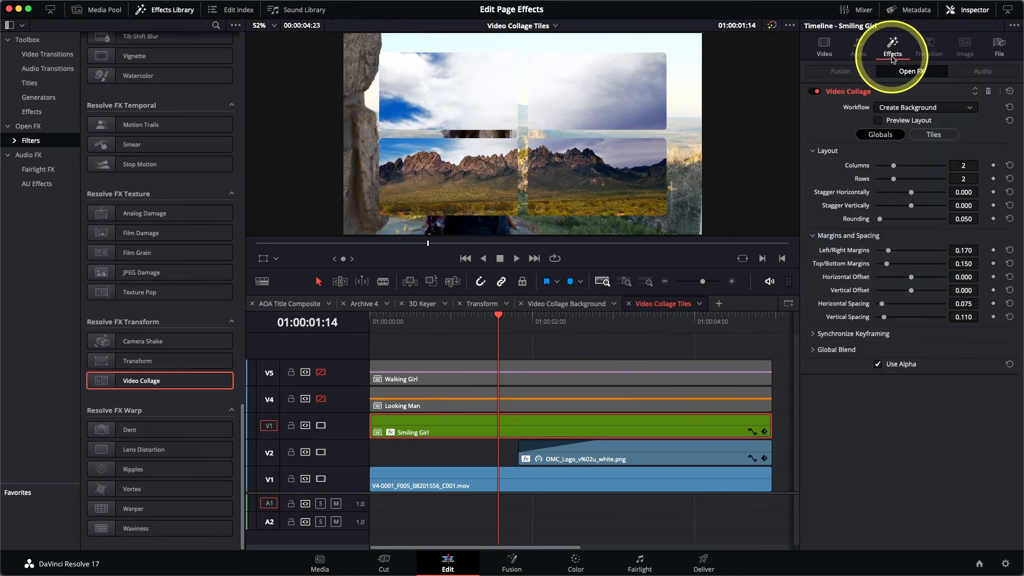
{"action": "left_click", "coordinate": [914, 109]}
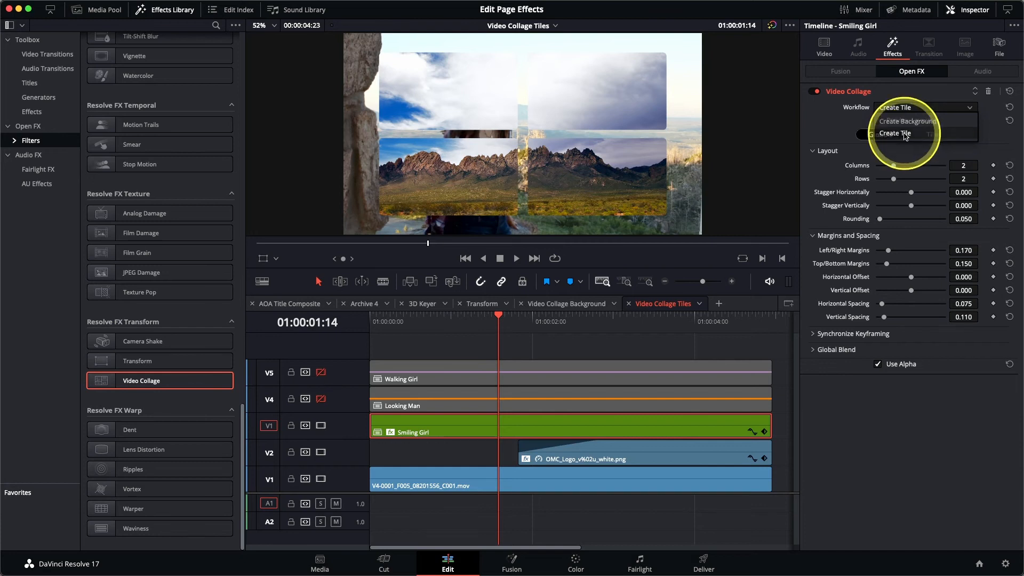
{"action": "left_click", "coordinate": [905, 133]}
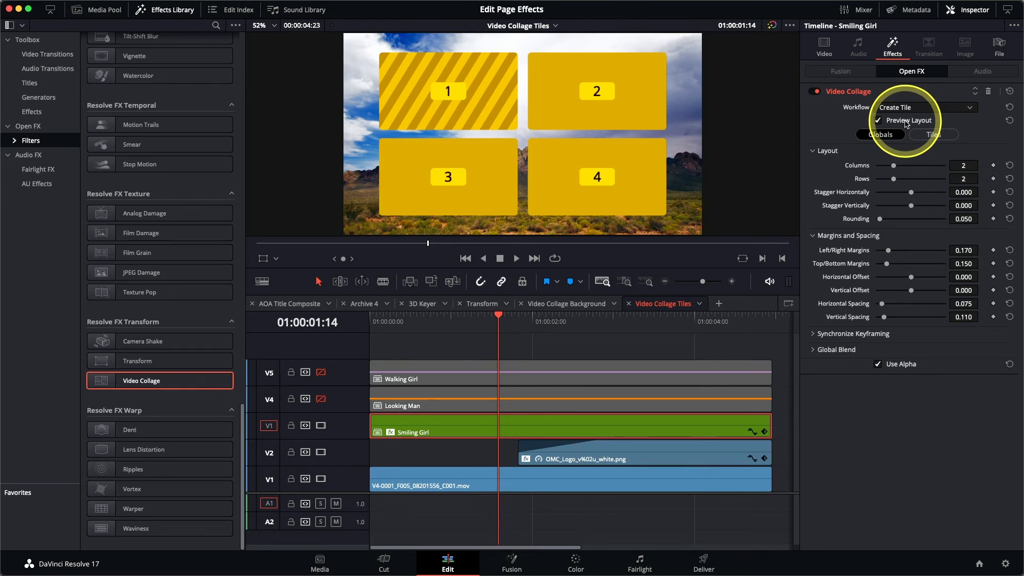
Set the tile layout to 3 columns, 1 row, rounding 1.000 and vertical offset 0.198
{"action": "left_click_drag", "start_coordinate": [894, 168], "coordinate": [906, 169]}
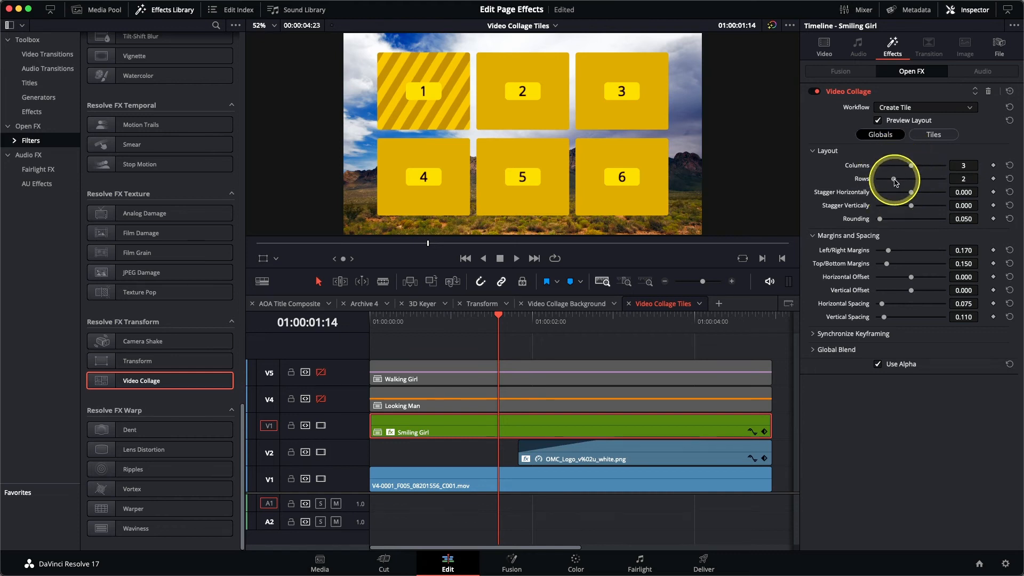
{"action": "left_click_drag", "start_coordinate": [894, 178], "coordinate": [879, 181]}
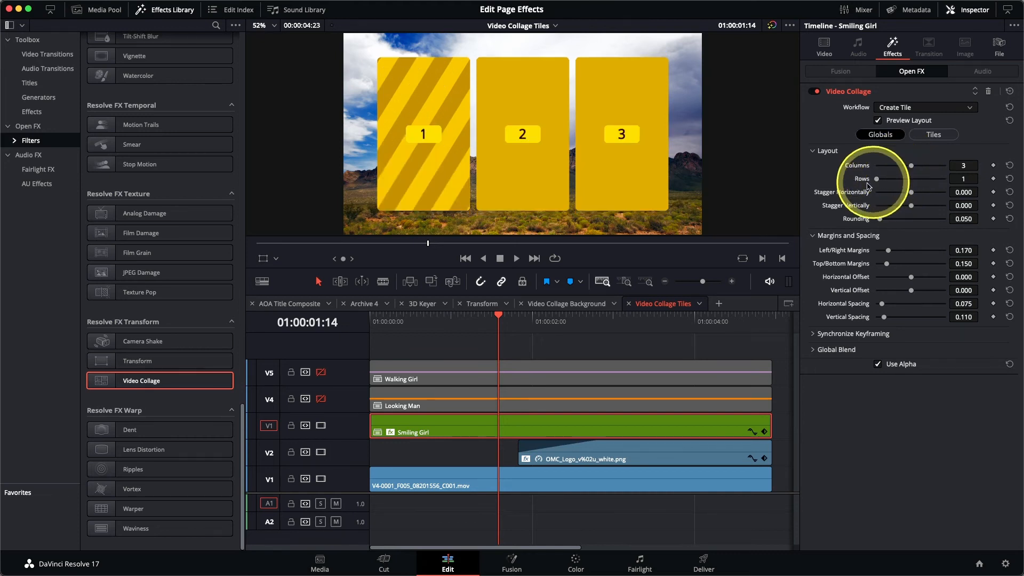
{"action": "left_click_drag", "start_coordinate": [880, 221], "coordinate": [949, 219]}
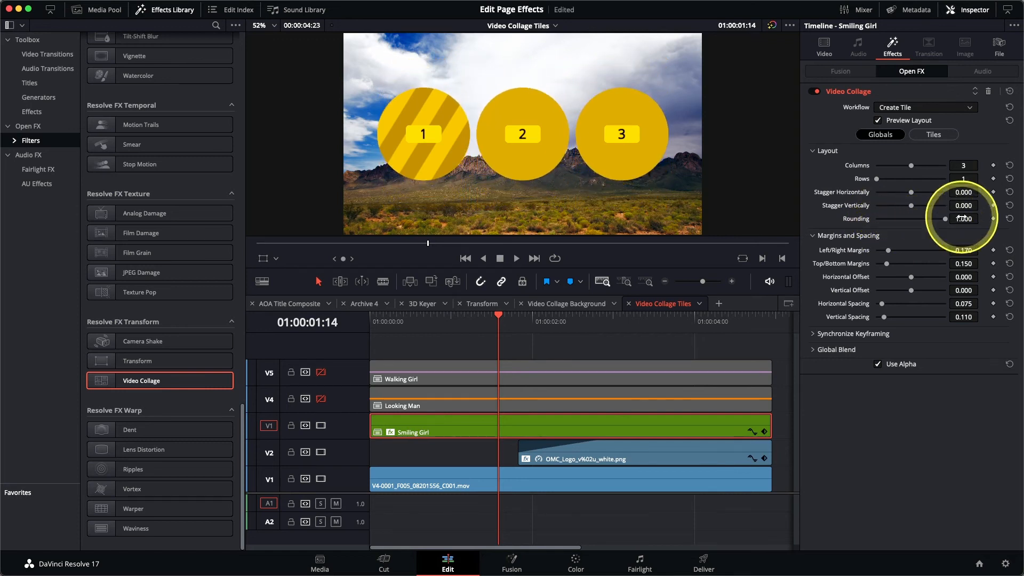
{"action": "left_click_drag", "start_coordinate": [911, 293], "coordinate": [925, 293]}
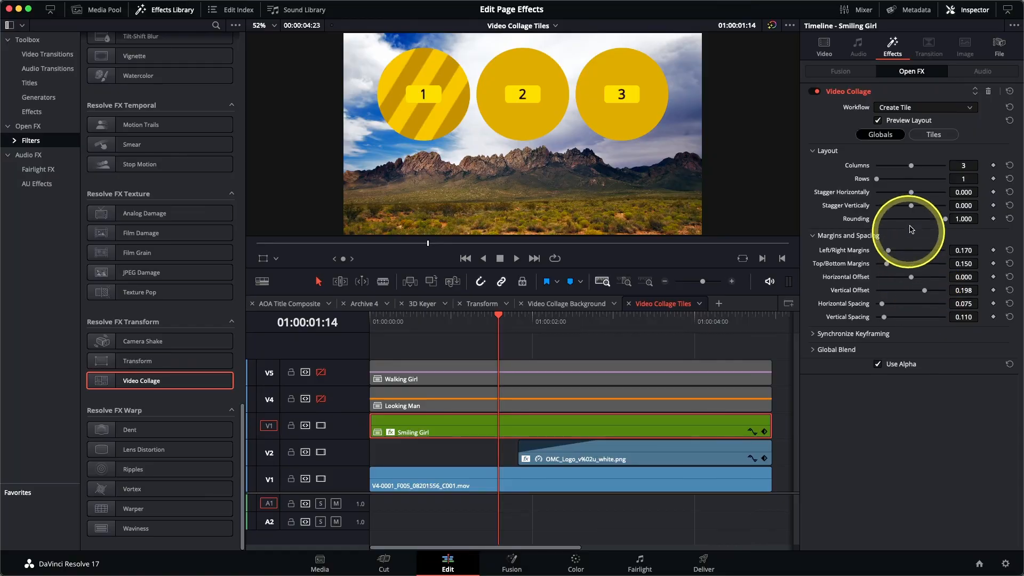
Style all tiles with a 0.010 border and a light grey tile colour at 90% brightness
{"action": "left_click", "coordinate": [930, 136]}
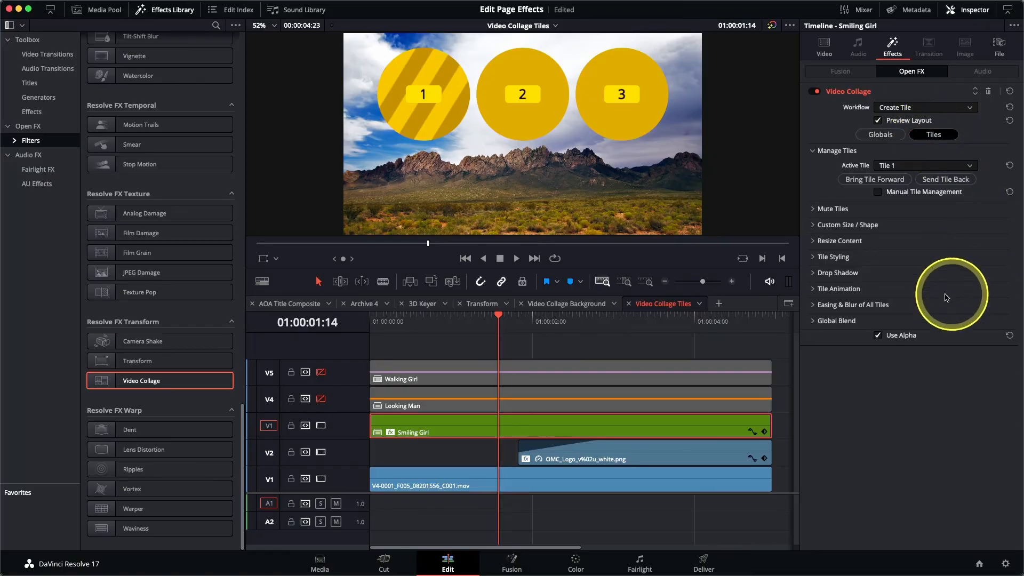
{"action": "left_click", "coordinate": [815, 258]}
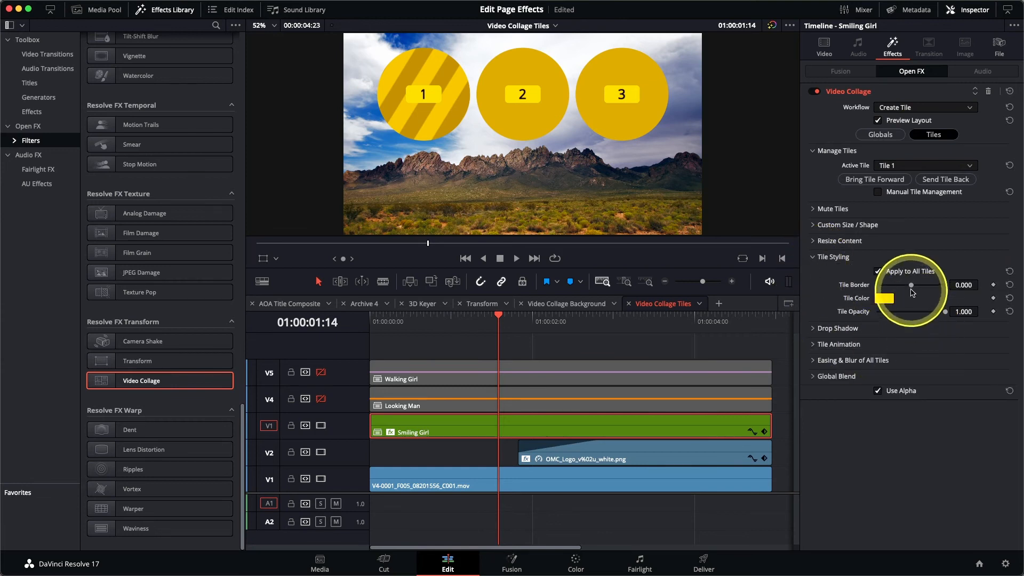
{"action": "left_click_drag", "start_coordinate": [911, 289], "coordinate": [912, 289]}
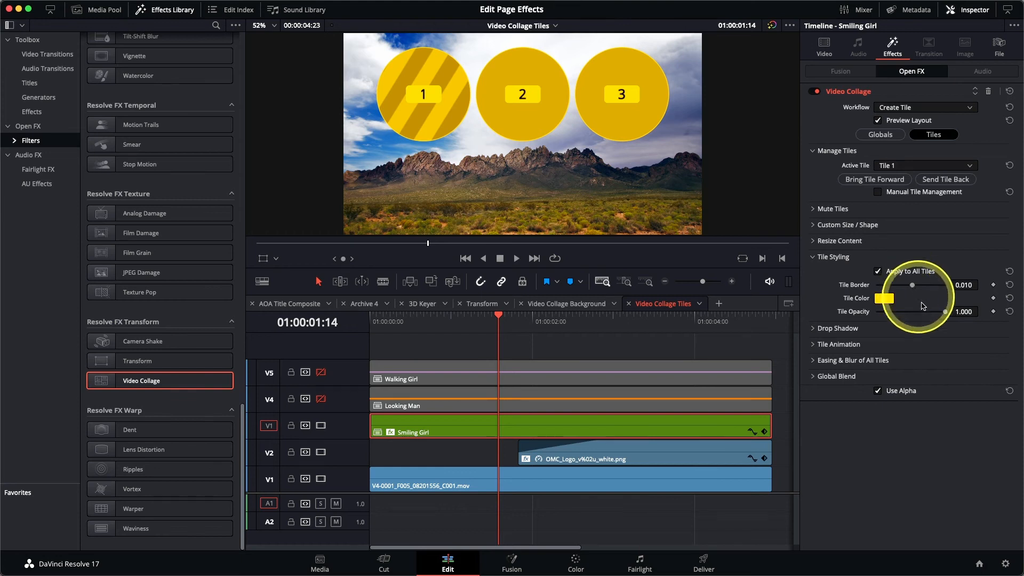
{"action": "left_click", "coordinate": [883, 298]}
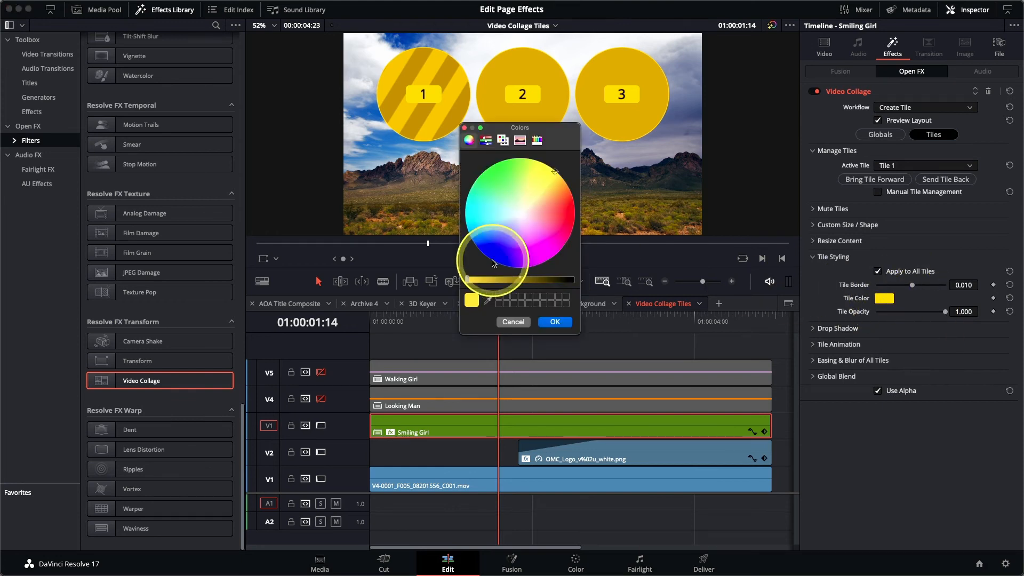
{"action": "left_click", "coordinate": [486, 140]}
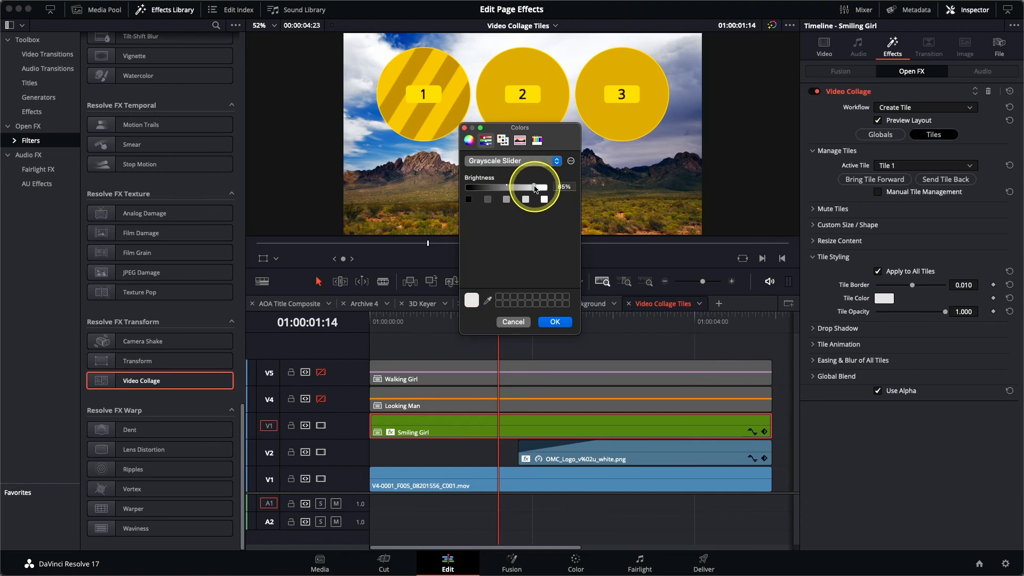
{"action": "left_click_drag", "start_coordinate": [535, 187], "coordinate": [542, 188]}
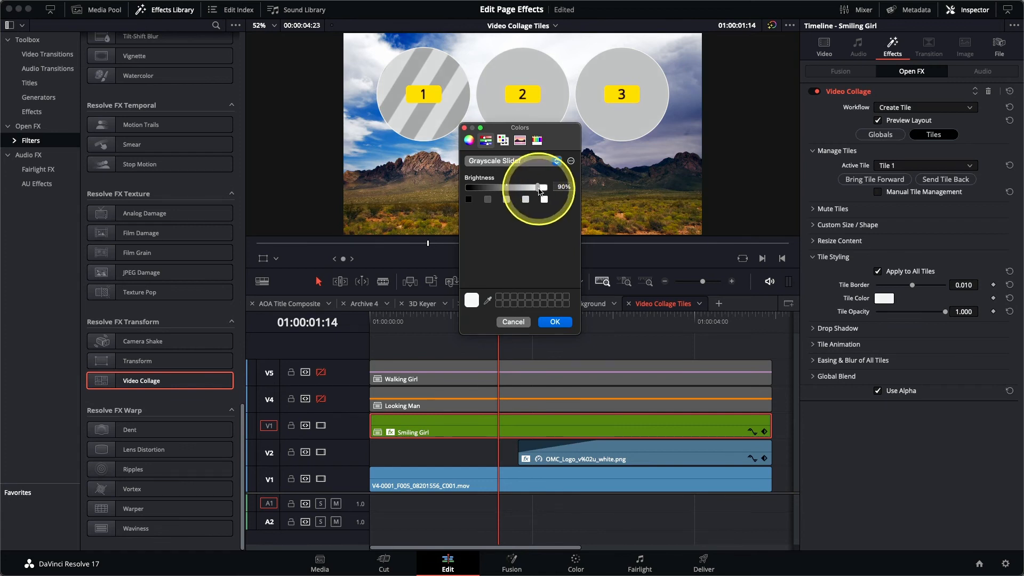
{"action": "left_click", "coordinate": [556, 321]}
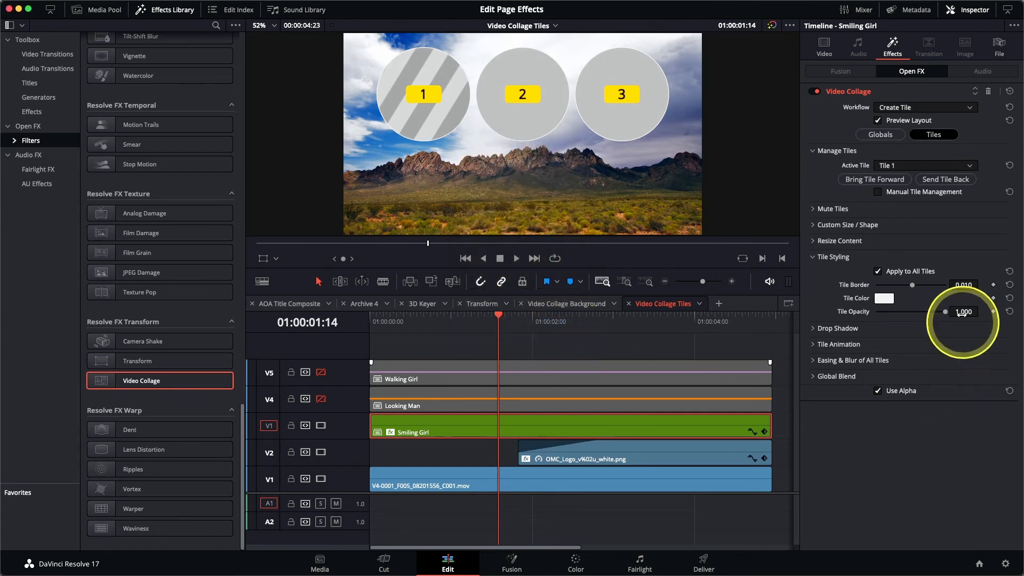
Add a tile drop shadow with strength 0.581, angle 87.8, distance 0.042 and blur 0.628
{"action": "left_click", "coordinate": [812, 329]}
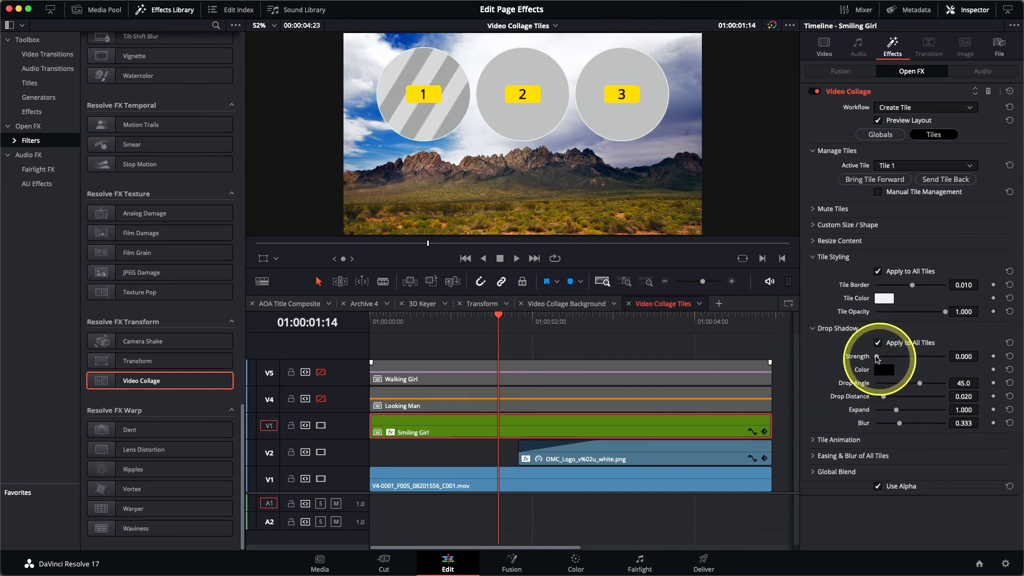
{"action": "left_click_drag", "start_coordinate": [876, 357], "coordinate": [916, 358]}
{"action": "left_click_drag", "start_coordinate": [919, 382], "coordinate": [929, 386]}
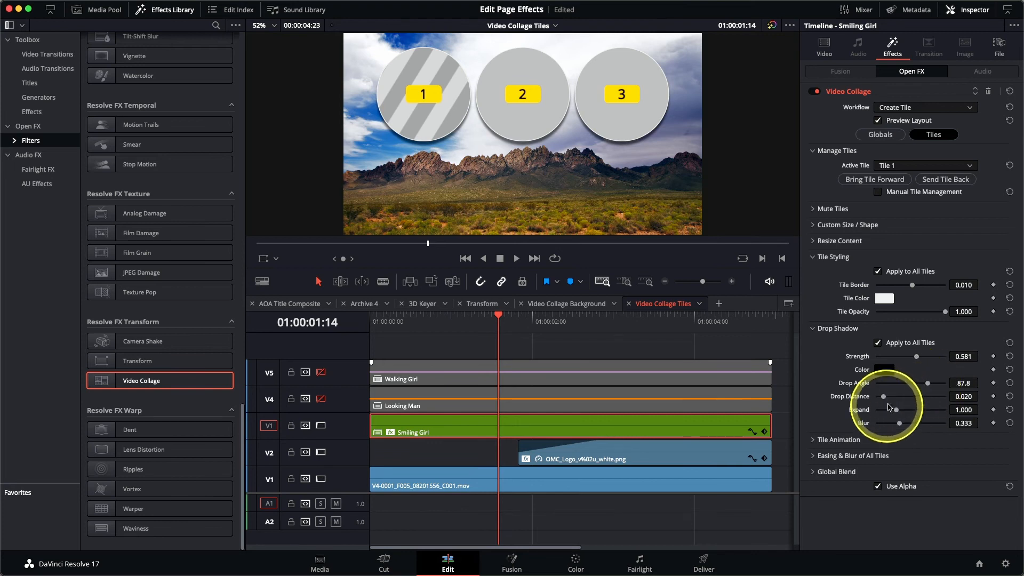
{"action": "left_click_drag", "start_coordinate": [885, 396], "coordinate": [921, 424]}
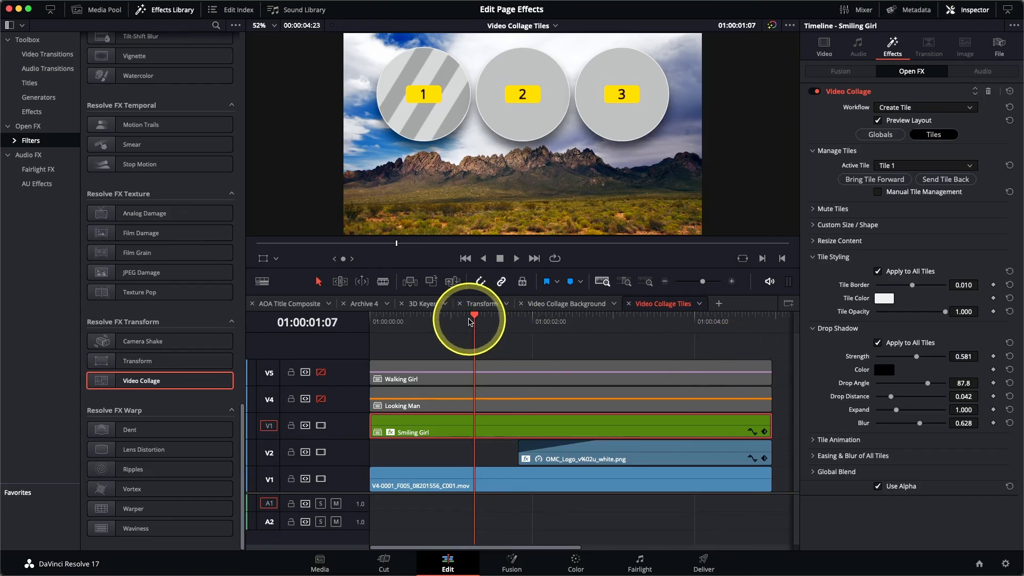
Set the Smiling Girl clip's tile animation to Fly Up
{"action": "left_click_drag", "start_coordinate": [474, 321], "coordinate": [538, 335]}
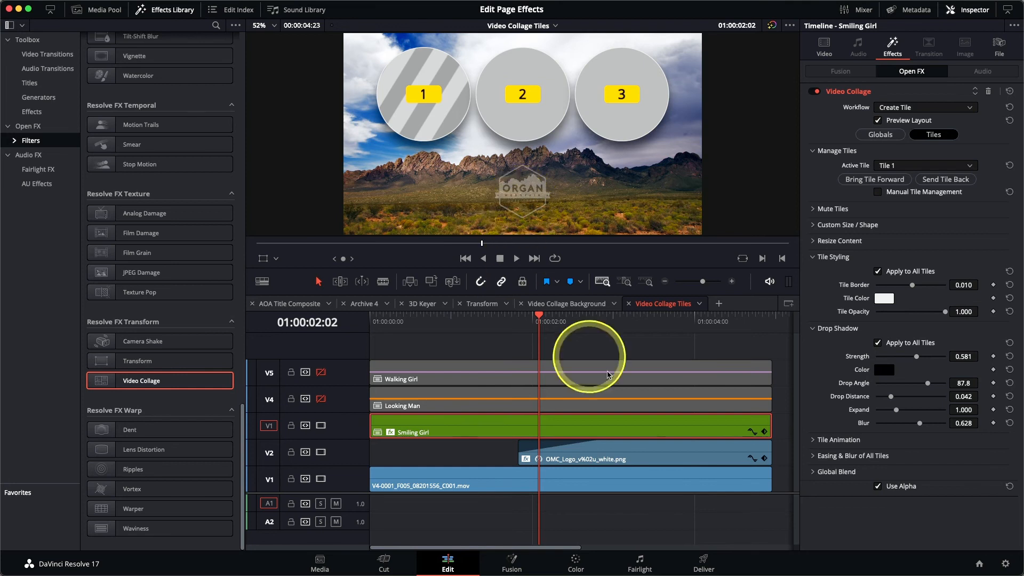
{"action": "left_click", "coordinate": [813, 441]}
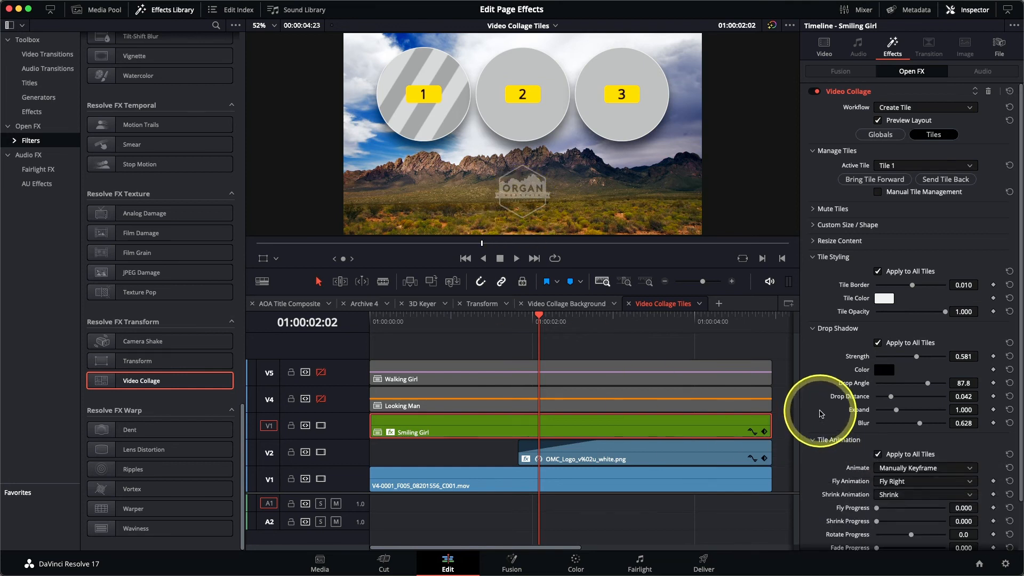
{"action": "scroll", "coordinate": [820, 413], "scroll_direction": "down", "scroll_amount": 2}
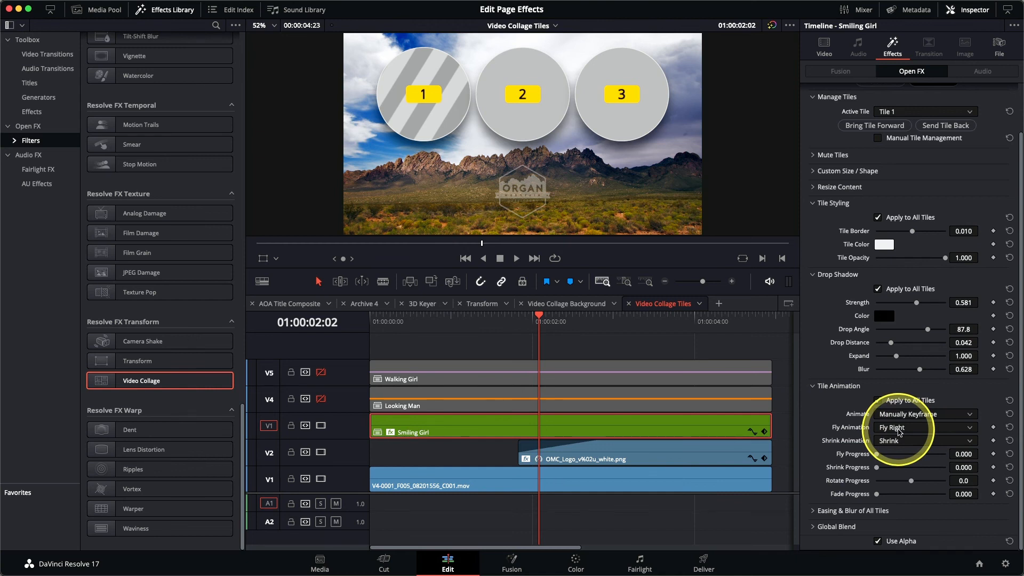
{"action": "left_click", "coordinate": [900, 429]}
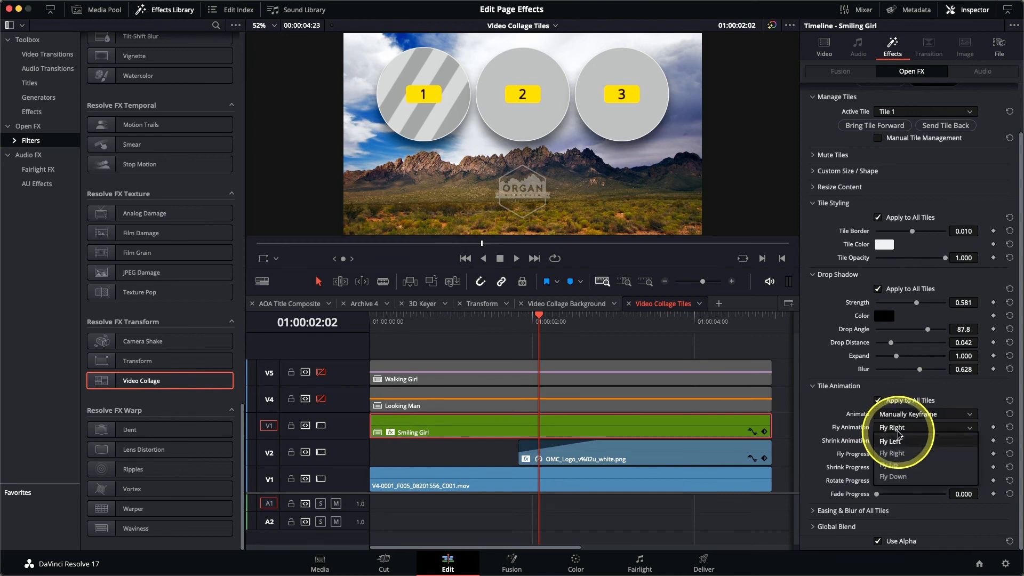
{"action": "left_click", "coordinate": [900, 468]}
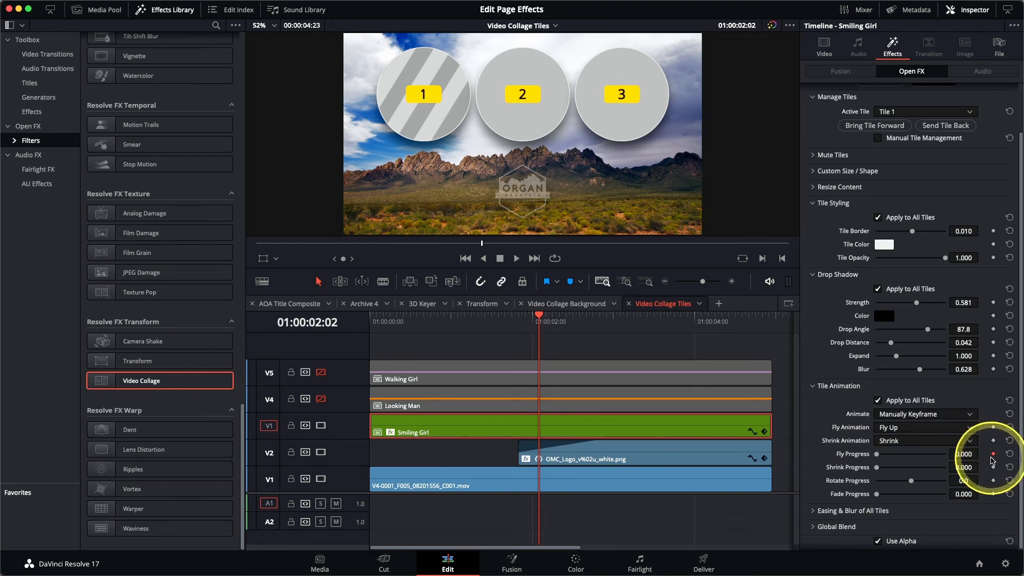
At the start of the clip, keyframe Fly Progress at 0.550 and play back the animation
{"action": "key", "text": "Home"}
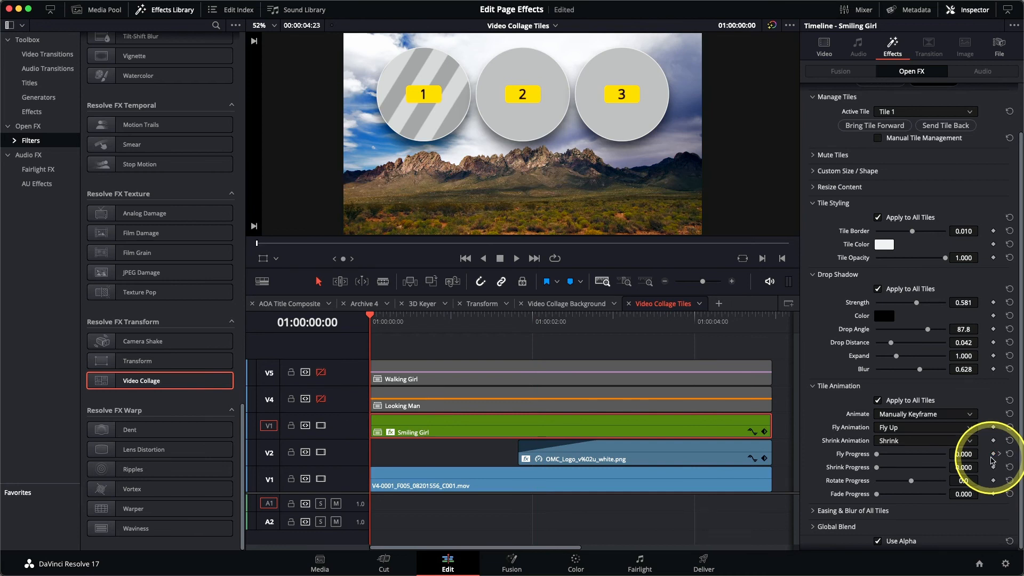
{"action": "left_click_drag", "start_coordinate": [878, 457], "coordinate": [913, 458]}
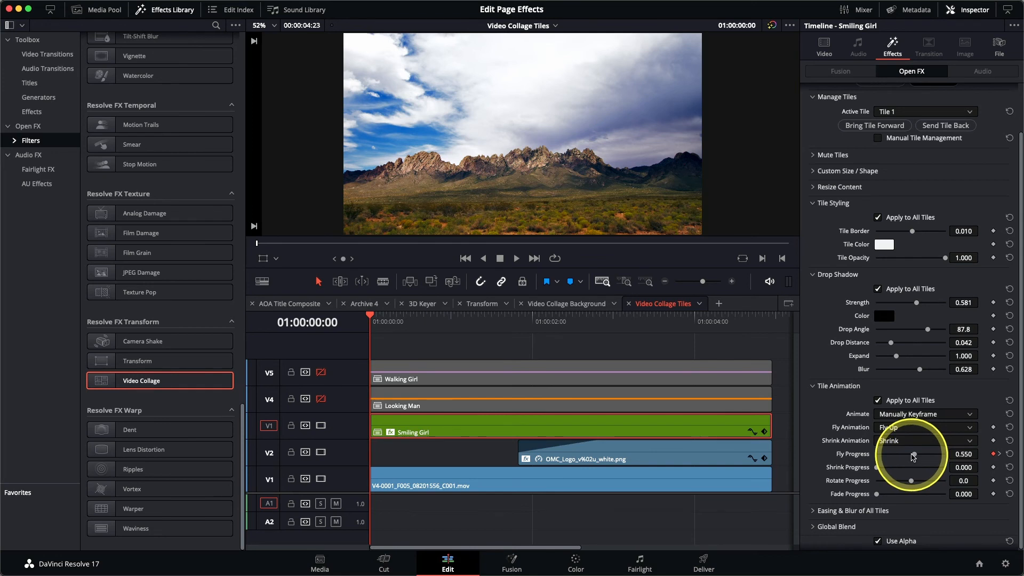
{"action": "key", "text": "space"}
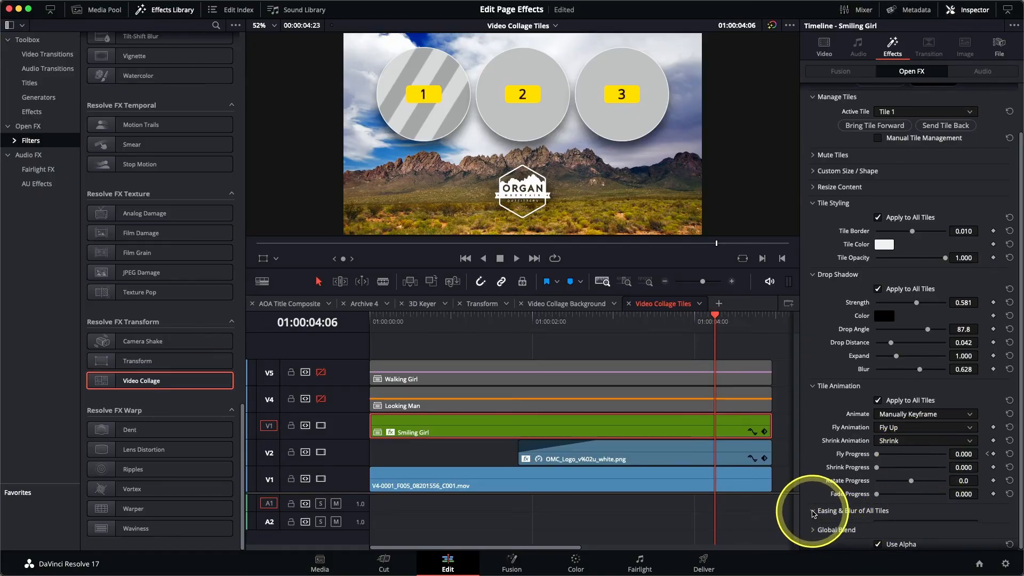
Set the tiles' Animation Effect Ease to Out with an Ease Amount of 0.666
{"action": "left_click", "coordinate": [813, 513]}
{"action": "scroll", "coordinate": [815, 491], "scroll_direction": "down", "scroll_amount": 2}
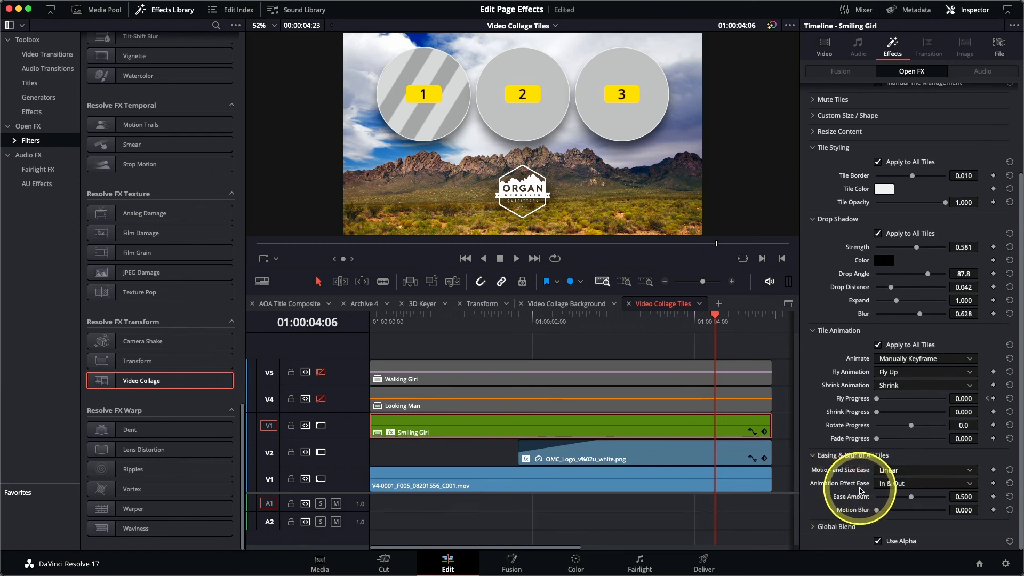
{"action": "left_click", "coordinate": [901, 483]}
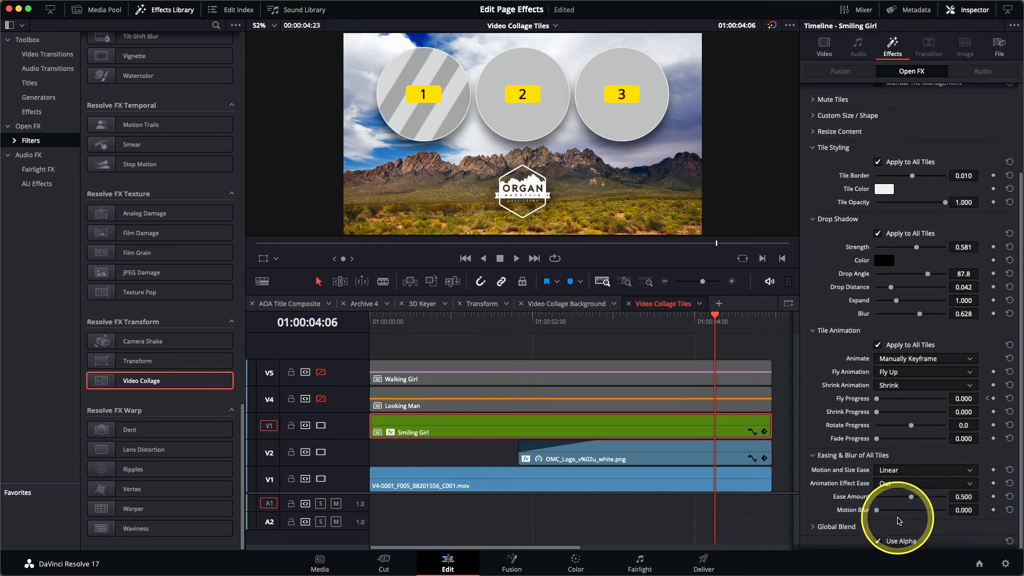
{"action": "left_click_drag", "start_coordinate": [911, 497], "coordinate": [912, 497]}
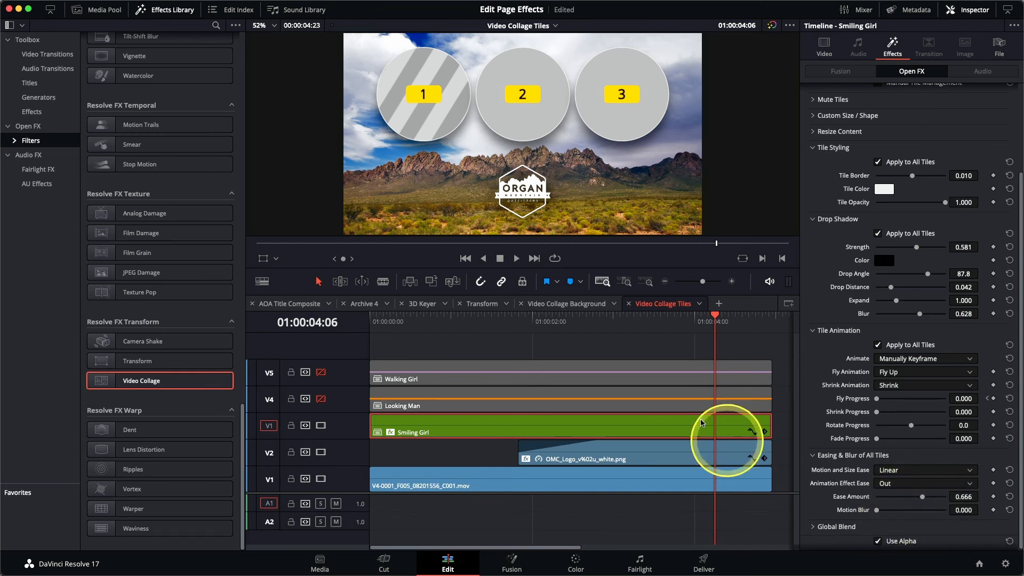
Play the tile animation from the start of the timeline to review it
{"action": "left_click_drag", "start_coordinate": [538, 324], "coordinate": [358, 336]}
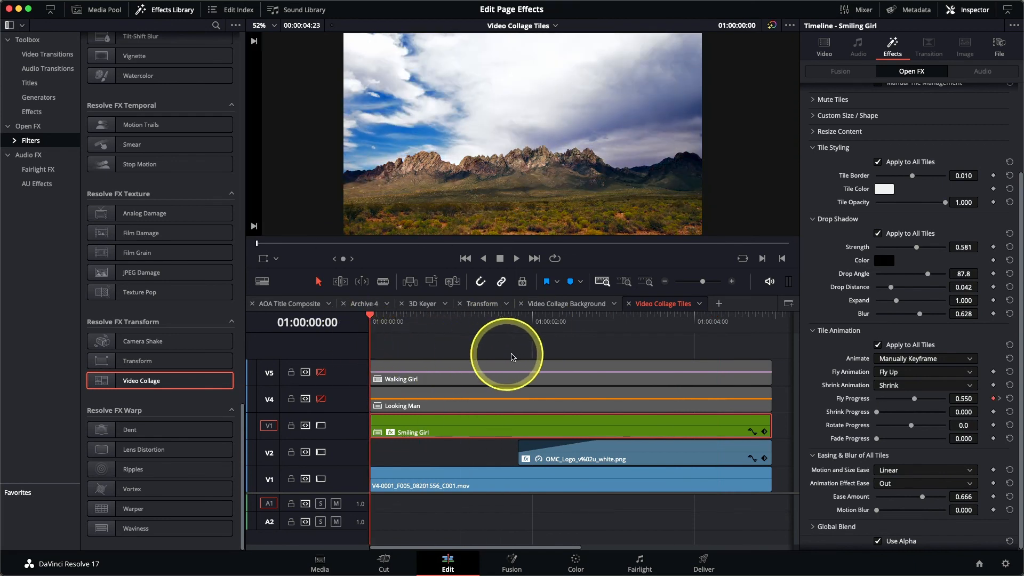
{"action": "key", "text": "space"}
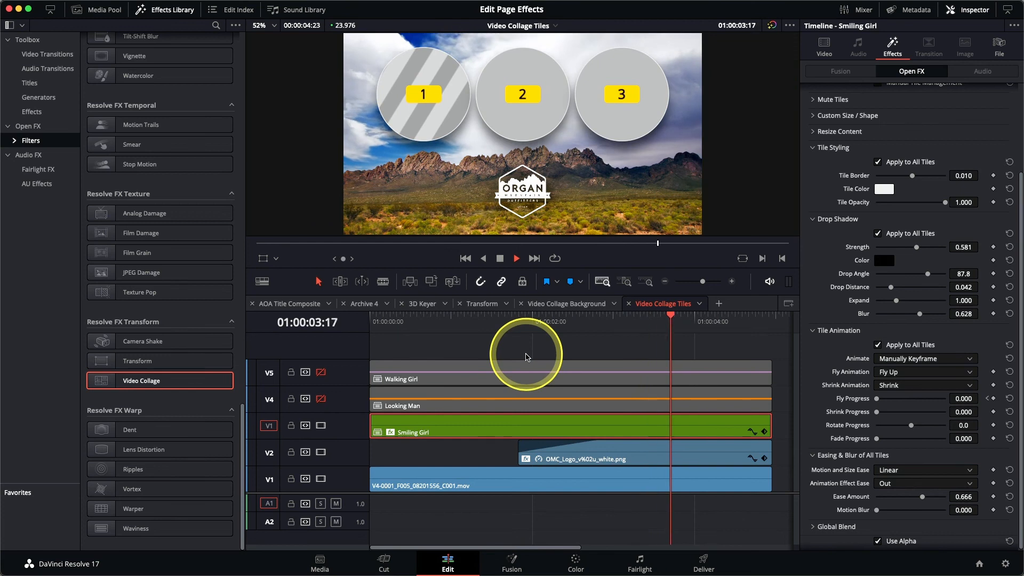
{"action": "key", "text": "space"}
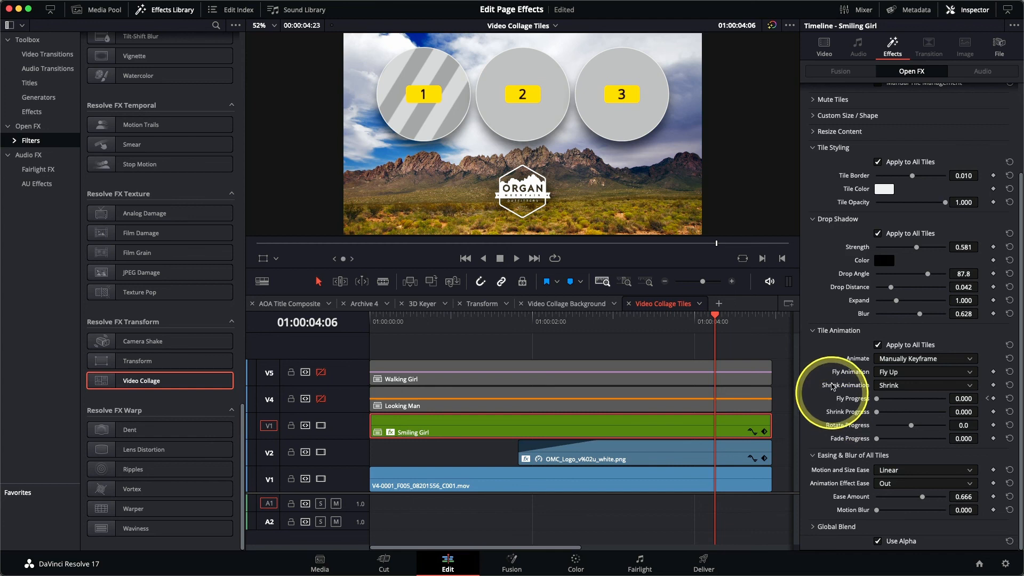
Turn off Preview Layout and reframe Tile 1's content with Pan 0.085 and Tilt 0.085
{"action": "scroll", "coordinate": [838, 275], "scroll_direction": "up", "scroll_amount": 4}
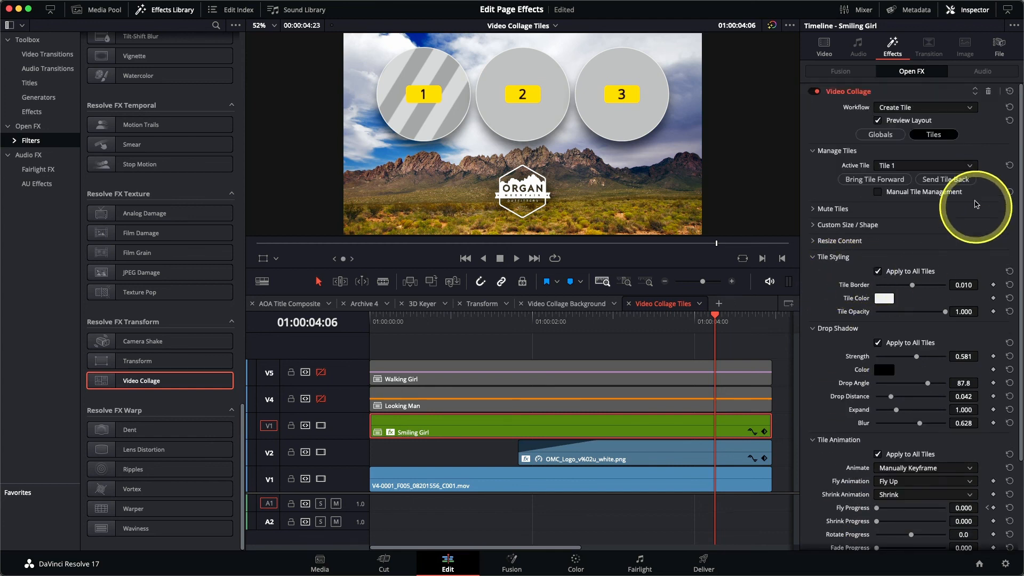
{"action": "left_click", "coordinate": [901, 122]}
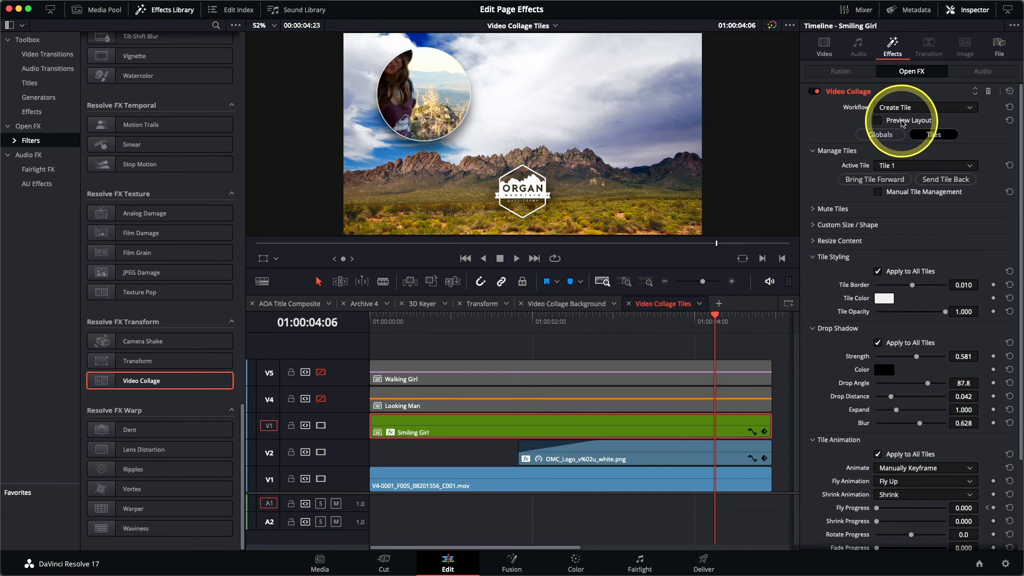
{"action": "left_click", "coordinate": [813, 241]}
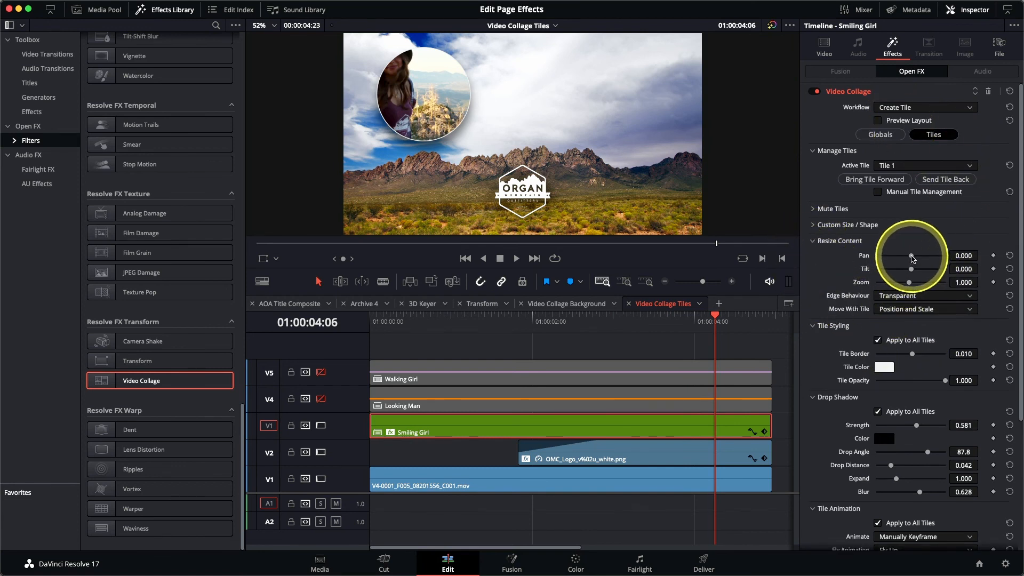
{"action": "left_click_drag", "start_coordinate": [912, 259], "coordinate": [912, 258]}
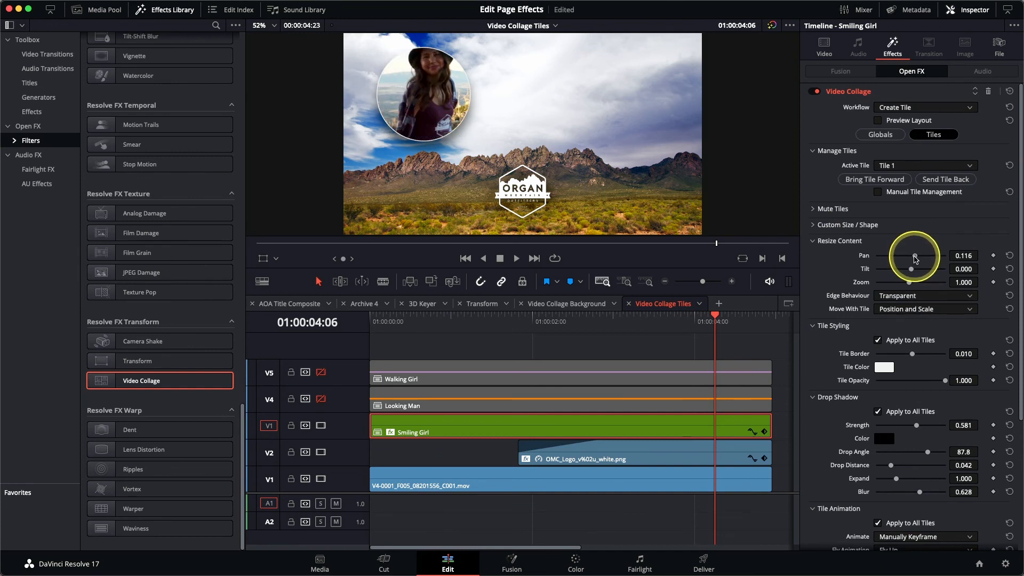
{"action": "left_click_drag", "start_coordinate": [911, 271], "coordinate": [909, 272]}
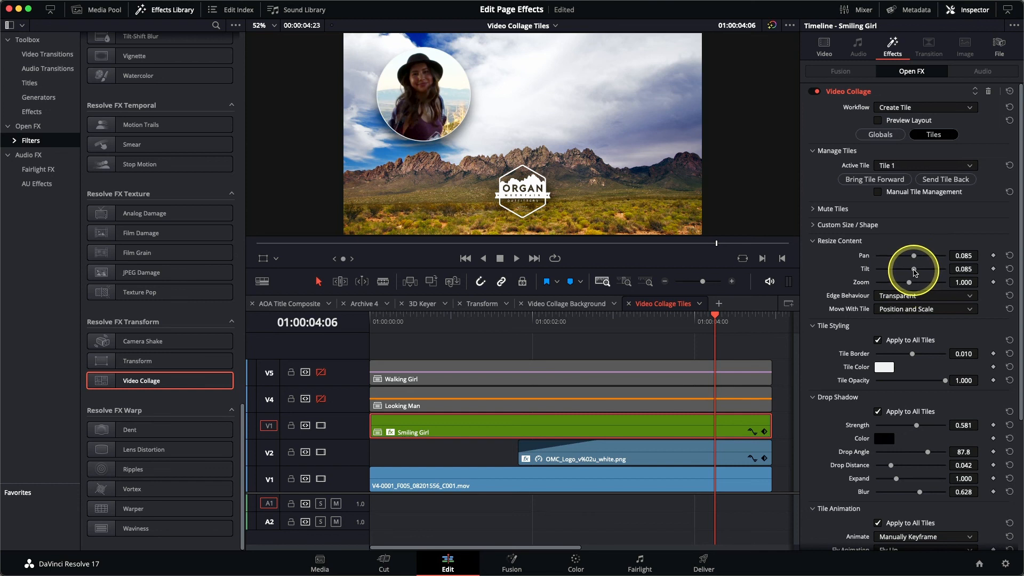
Enable track V4 and paste the Smiling Girl clip's plugin attributes onto the Looking Man clip
{"action": "left_click_drag", "start_coordinate": [634, 324], "coordinate": [338, 330]}
{"action": "key", "text": "space"}
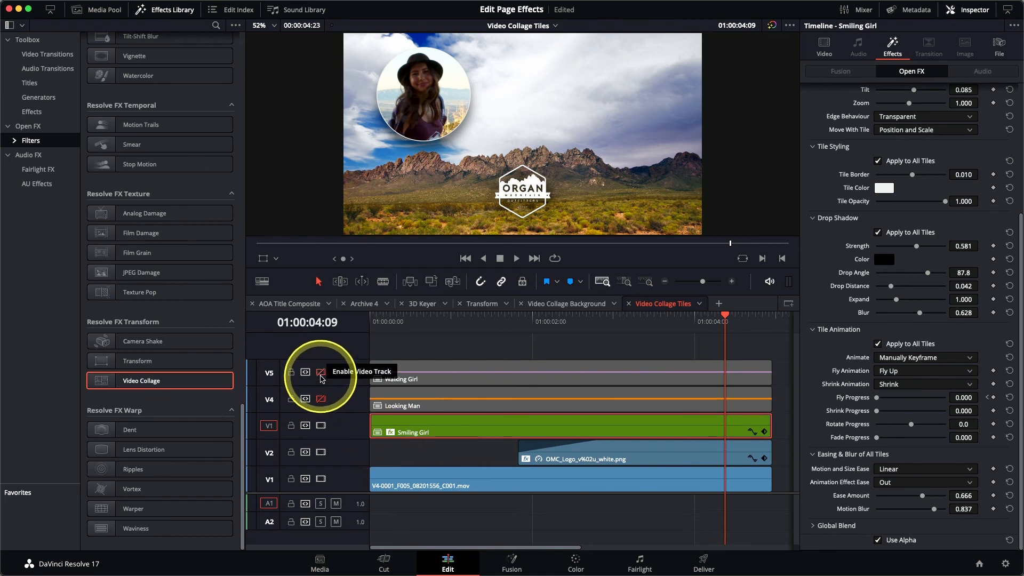
{"action": "left_click", "coordinate": [322, 399]}
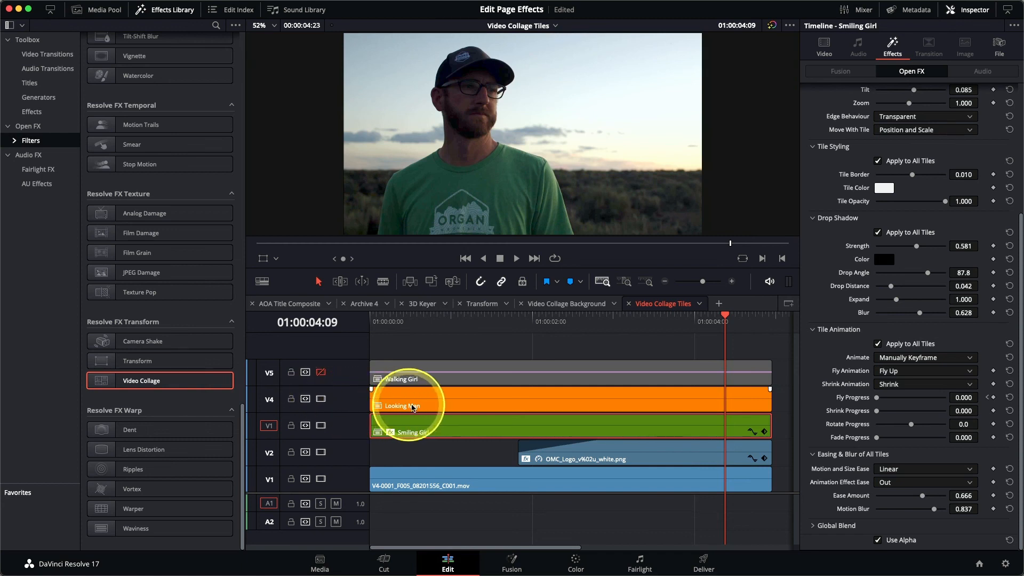
{"action": "left_click", "coordinate": [417, 407]}
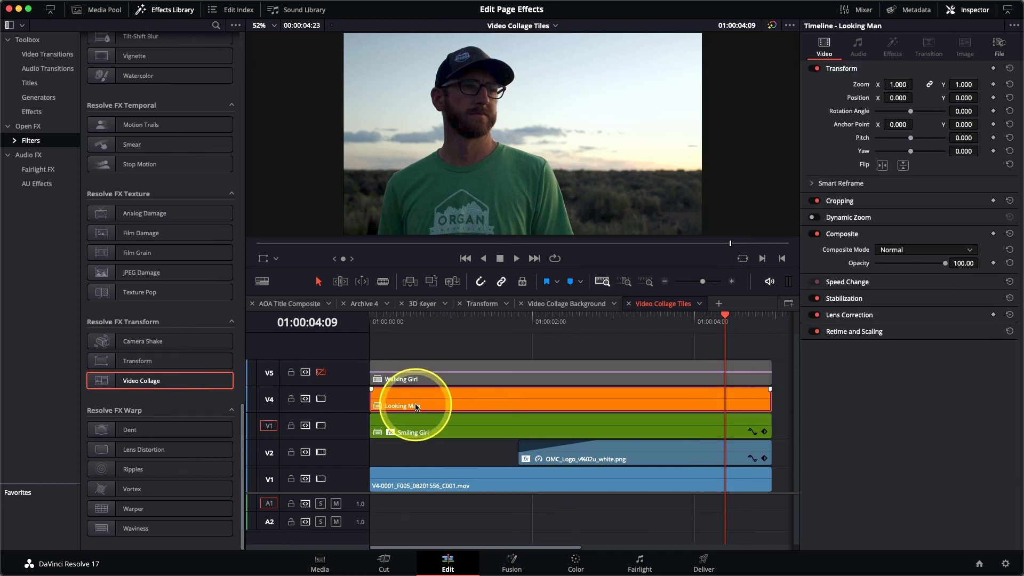
{"action": "key", "text": "alt+v"}
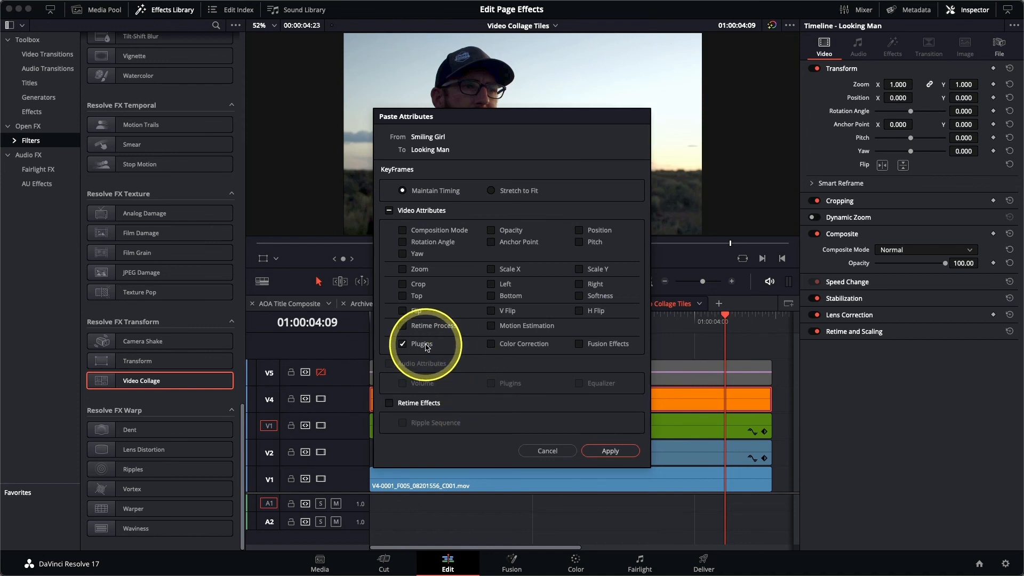
{"action": "left_click", "coordinate": [611, 451]}
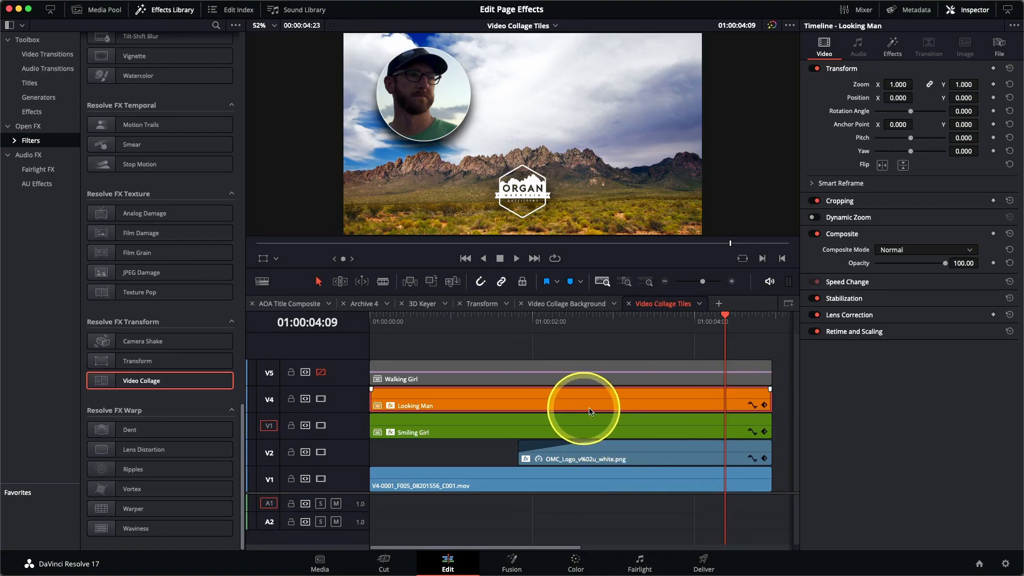
Make Tile 2 active on the Looking Man clip and reframe it with Pan 0.070, Tilt 0.023, Zoom 0.704
{"action": "left_click", "coordinate": [892, 44]}
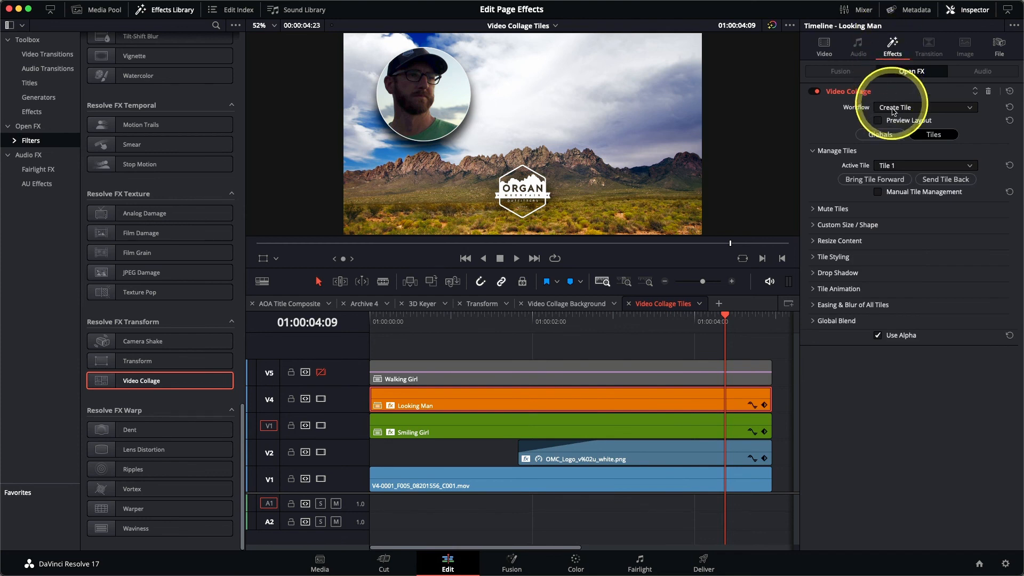
{"action": "left_click", "coordinate": [902, 166]}
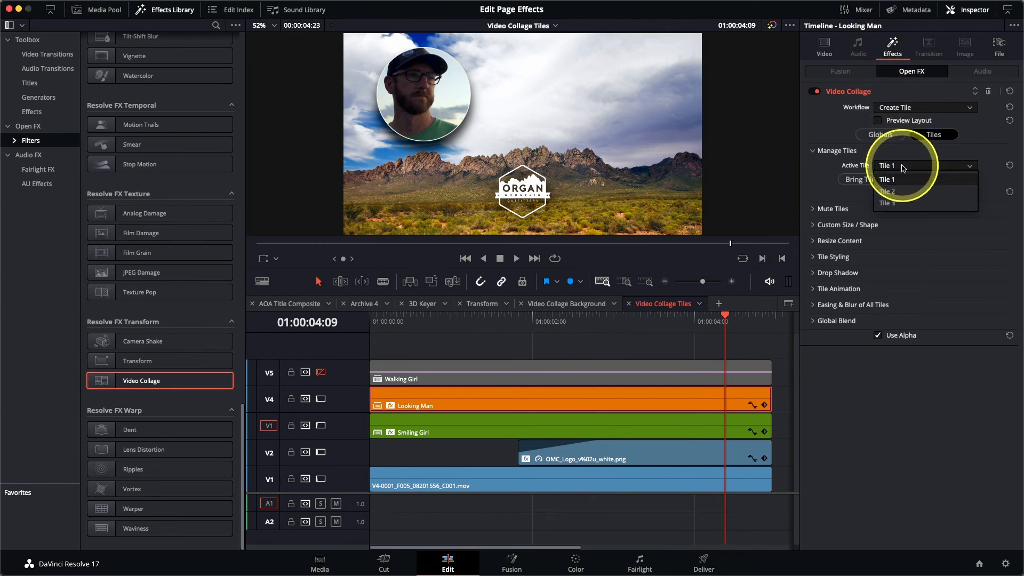
{"action": "left_click", "coordinate": [901, 192]}
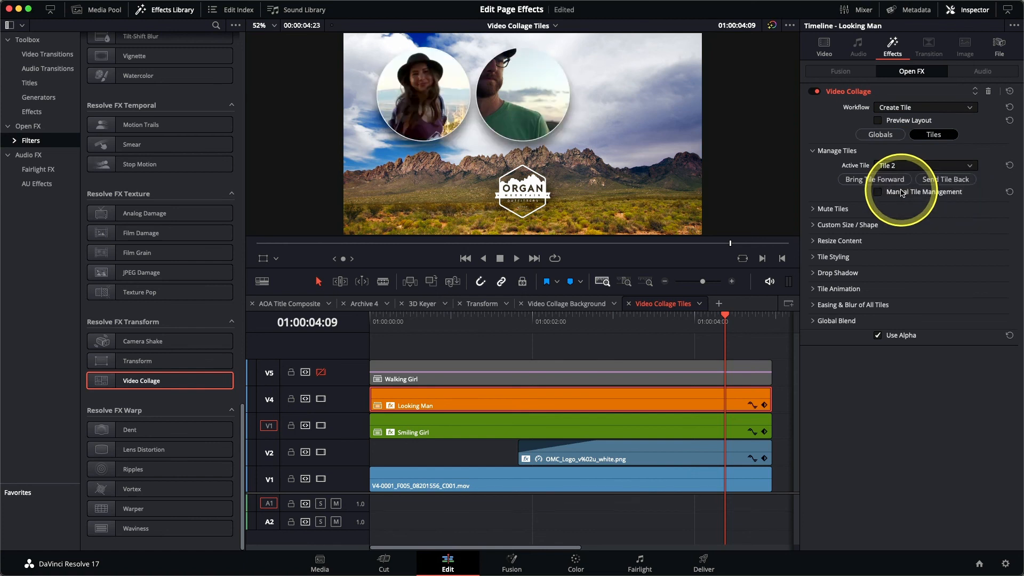
{"action": "left_click", "coordinate": [814, 241]}
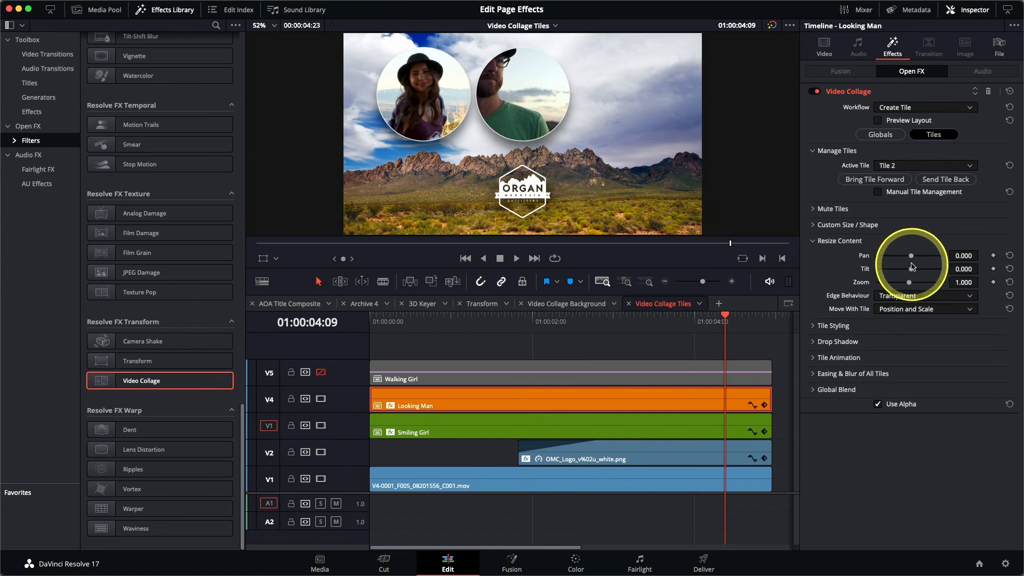
{"action": "mouse_move", "coordinate": [912, 258]}
{"action": "left_mouse_down"}
{"action": "mouse_move", "coordinate": [900, 285]}
{"action": "mouse_move", "coordinate": [912, 272]}
{"action": "left_mouse_up"}
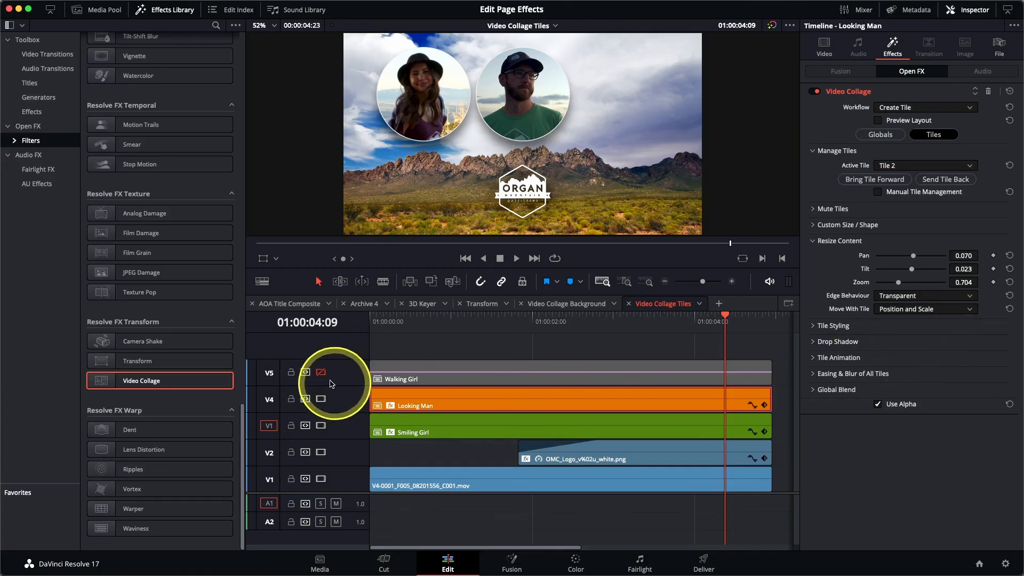
Enable track V5 and paste the Smiling Girl clip's plugin attributes onto the Walking Girl clip
{"action": "left_click", "coordinate": [320, 372]}
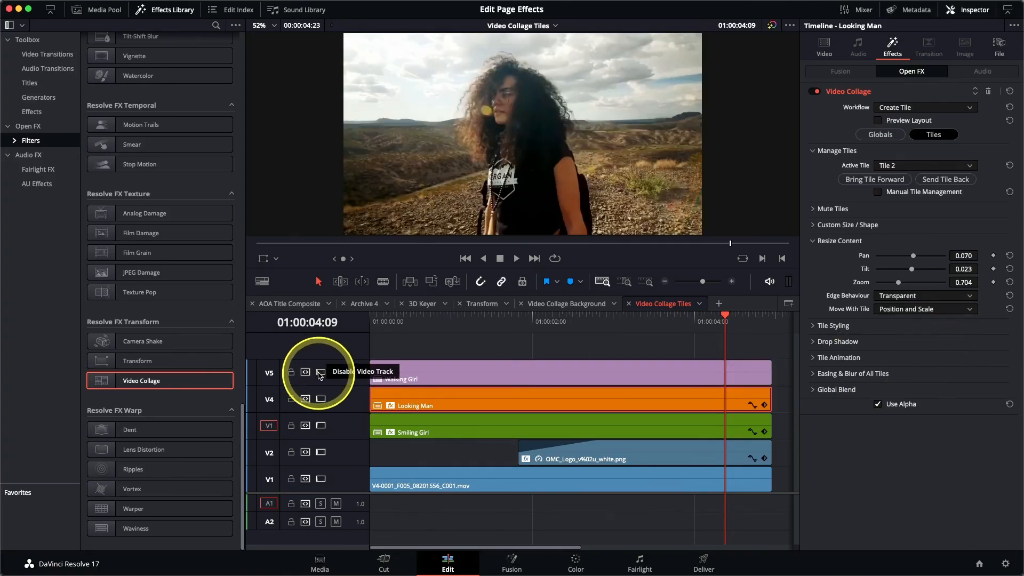
{"action": "left_click", "coordinate": [495, 374]}
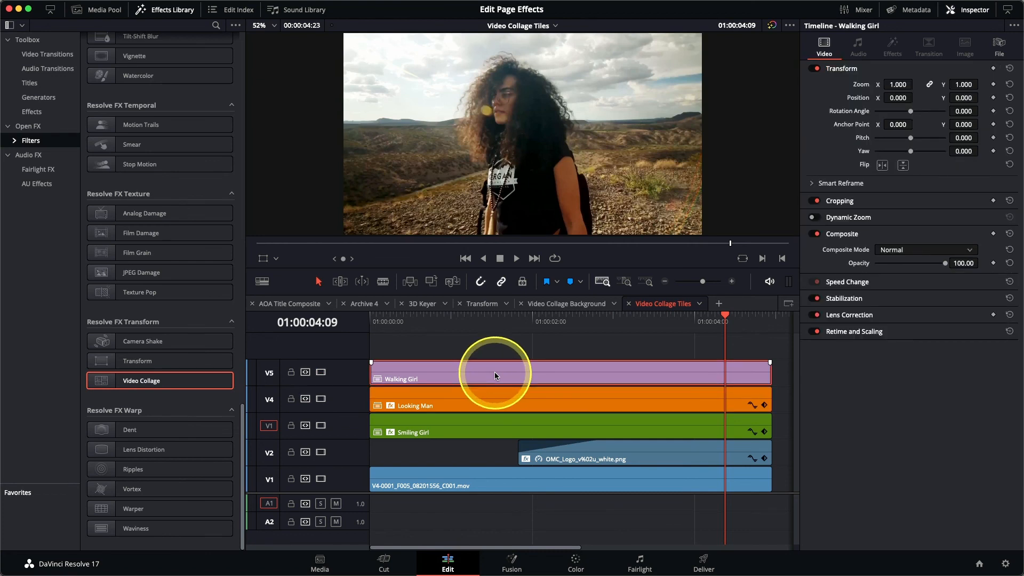
{"action": "key", "text": "alt+v"}
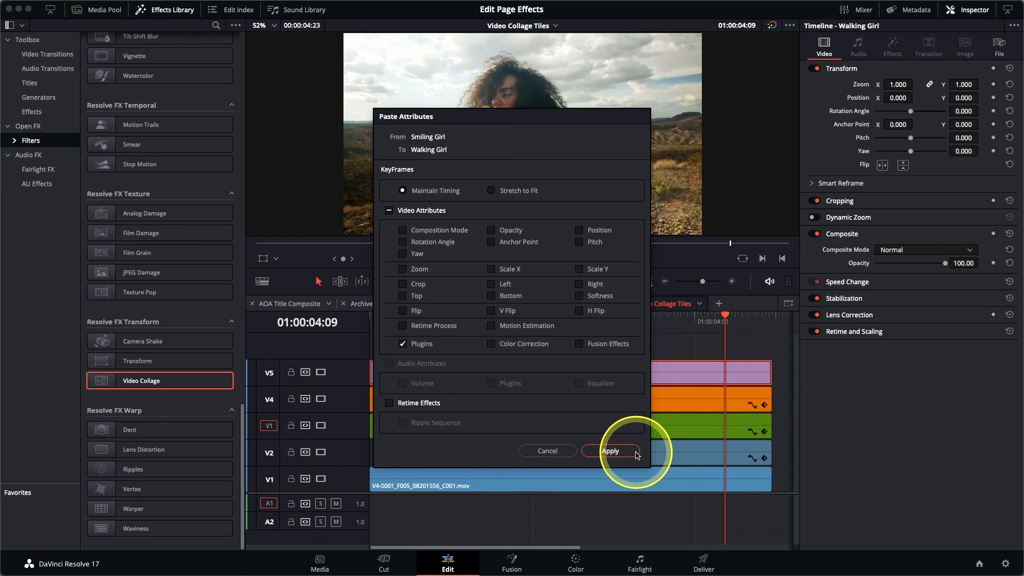
{"action": "left_click", "coordinate": [610, 451]}
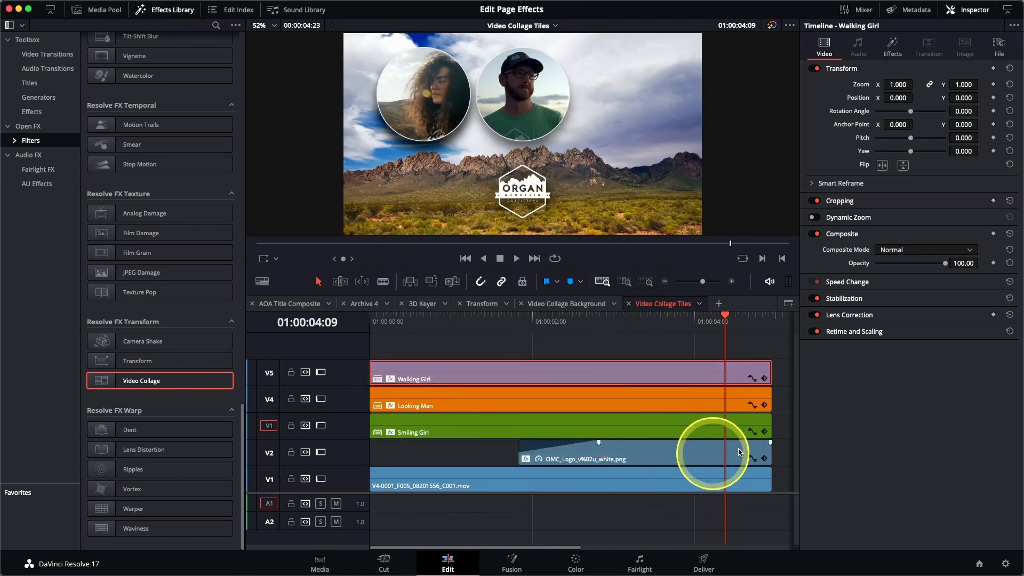
Make Tile 3 active on the Walking Girl clip and set its content Zoom to 0.645
{"action": "left_click", "coordinate": [893, 50]}
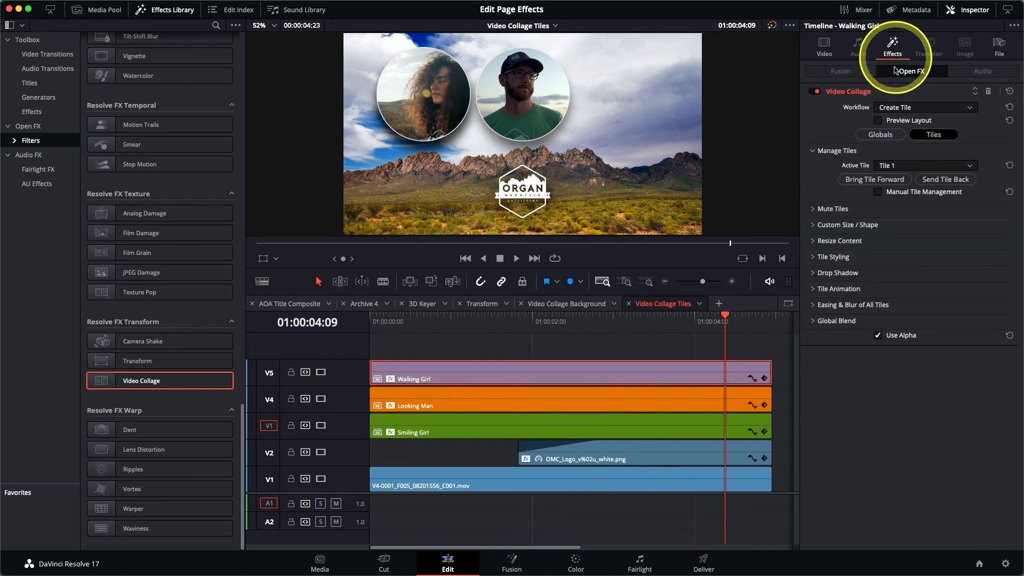
{"action": "left_click", "coordinate": [901, 169]}
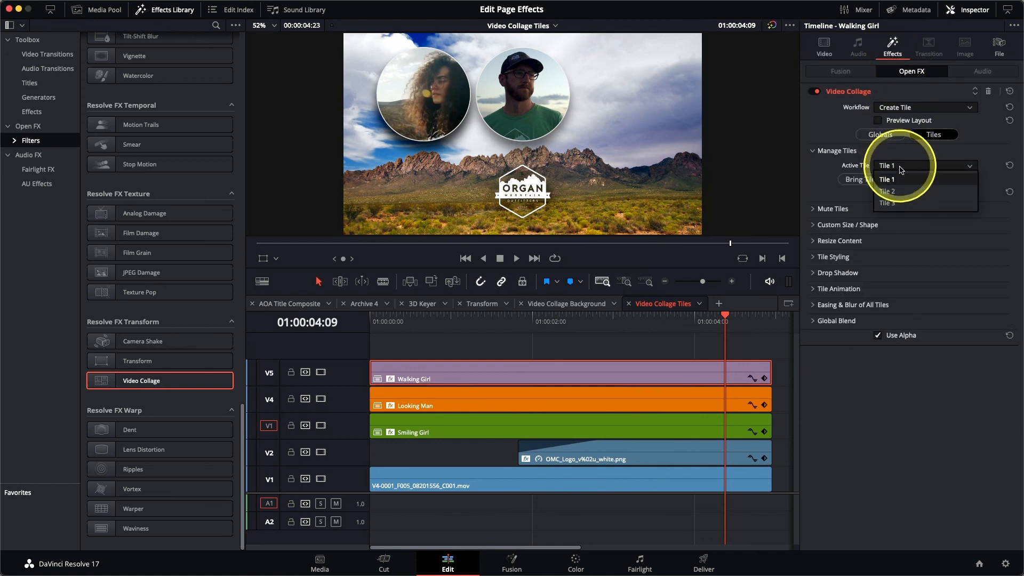
{"action": "left_click", "coordinate": [900, 205]}
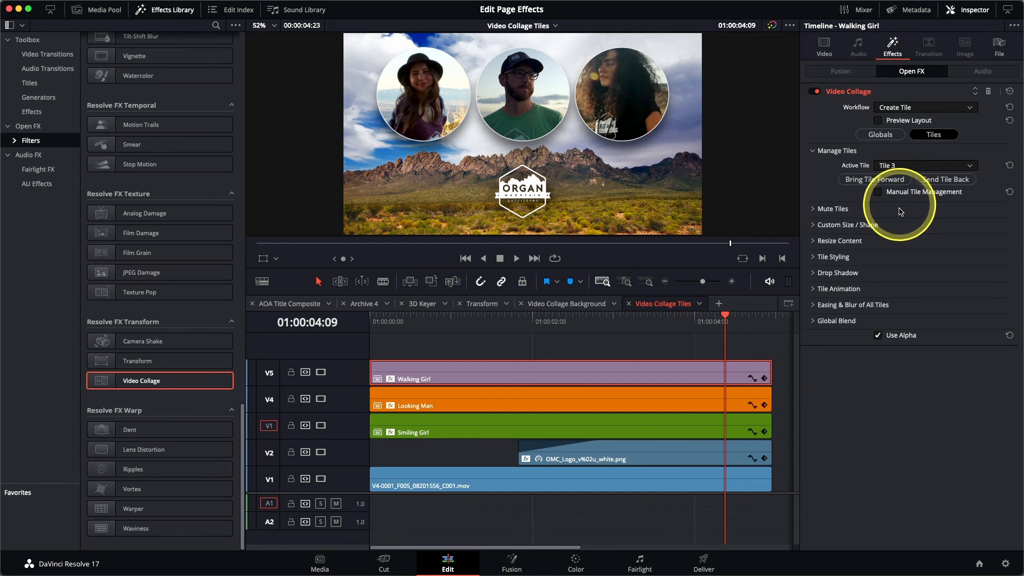
{"action": "left_click", "coordinate": [813, 241]}
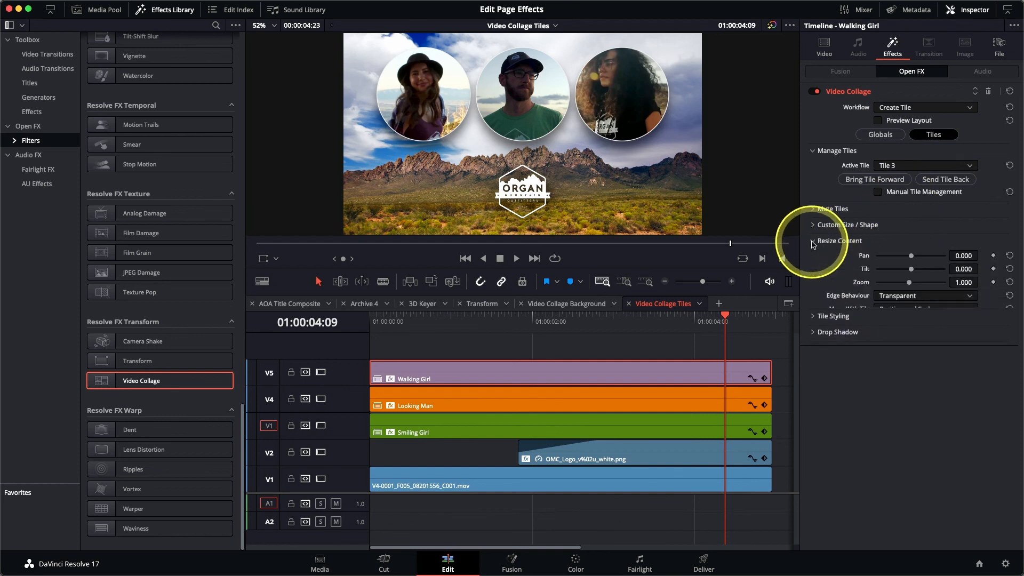
{"action": "left_click_drag", "start_coordinate": [909, 282], "coordinate": [895, 291]}
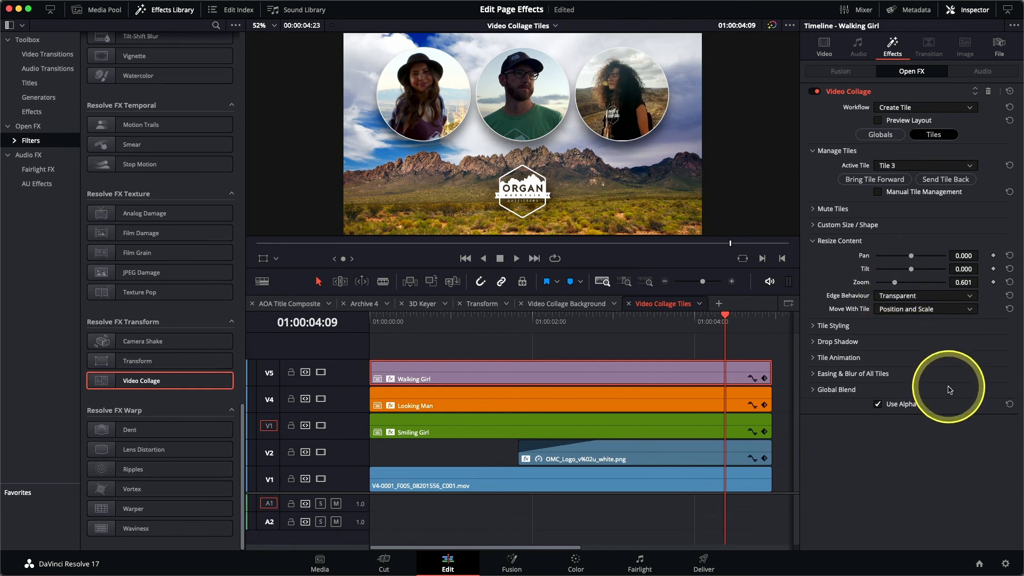
{"action": "left_click_drag", "start_coordinate": [896, 286], "coordinate": [897, 287]}
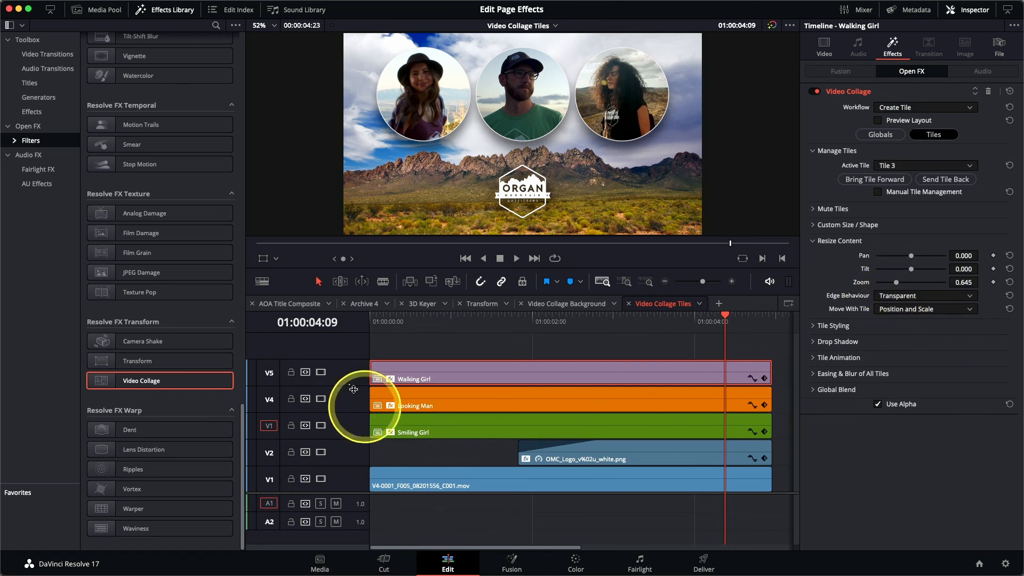
Play the timeline from the start to preview the tile animation
{"action": "left_click_drag", "start_coordinate": [378, 321], "coordinate": [343, 327]}
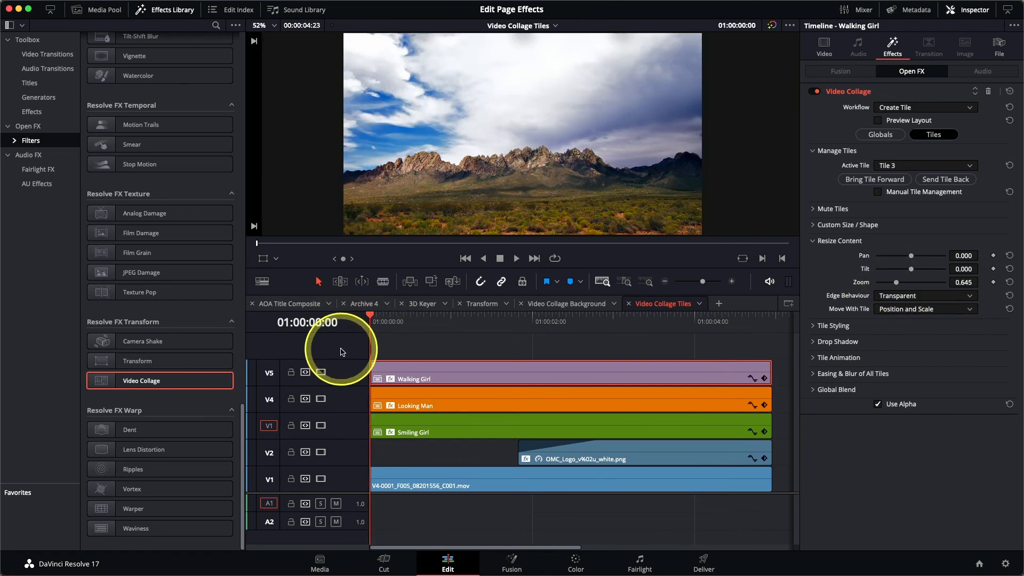
{"action": "key", "text": "space"}
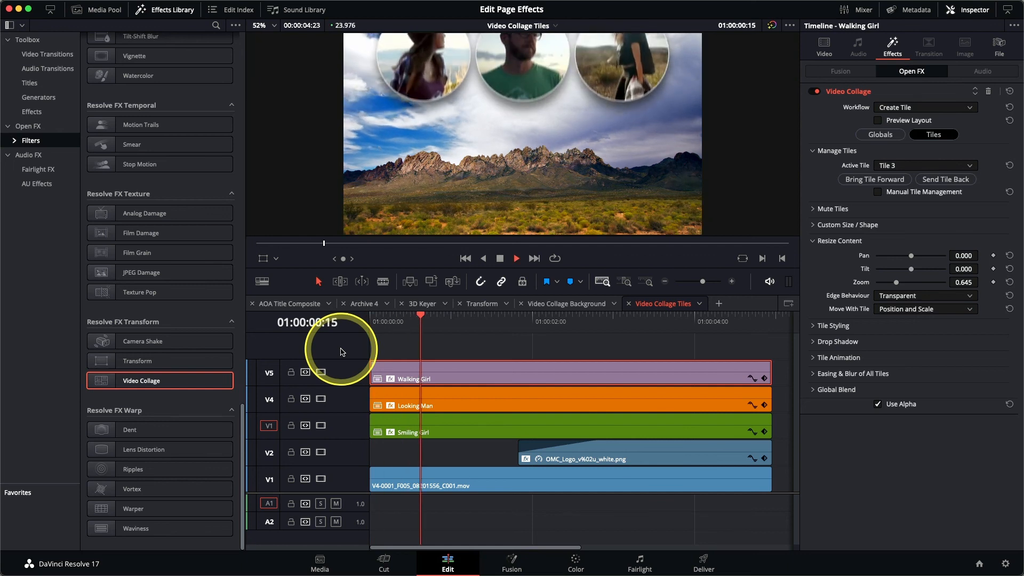